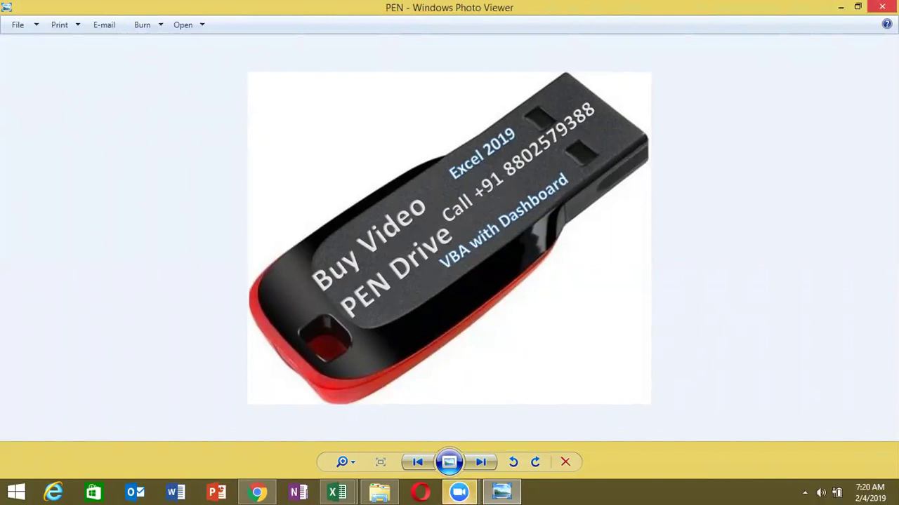
# - Close the pen-drive advert in Photo Viewer and switch to the CF workbook in Excel
pyautogui.click(881, 6)
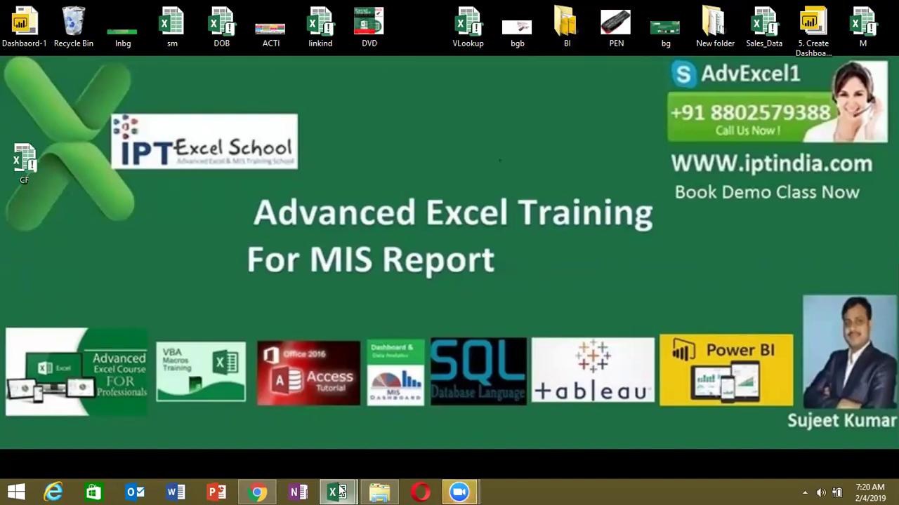
pyautogui.moveTo(337, 492)
pyautogui.moveTo(377, 441)
pyautogui.moveTo(325, 451)
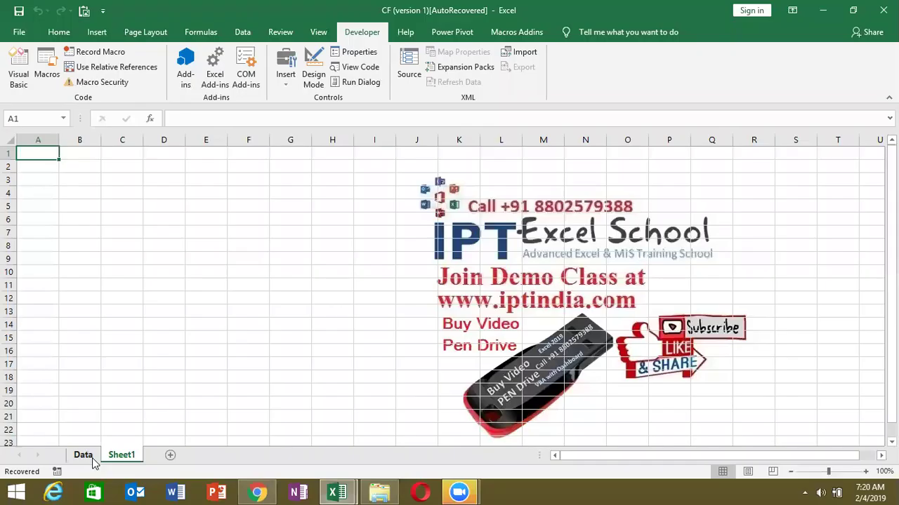
# - Copy the Data sheet's headers and first eight records (A1:M9) for Sheet1
pyautogui.click(83, 455)
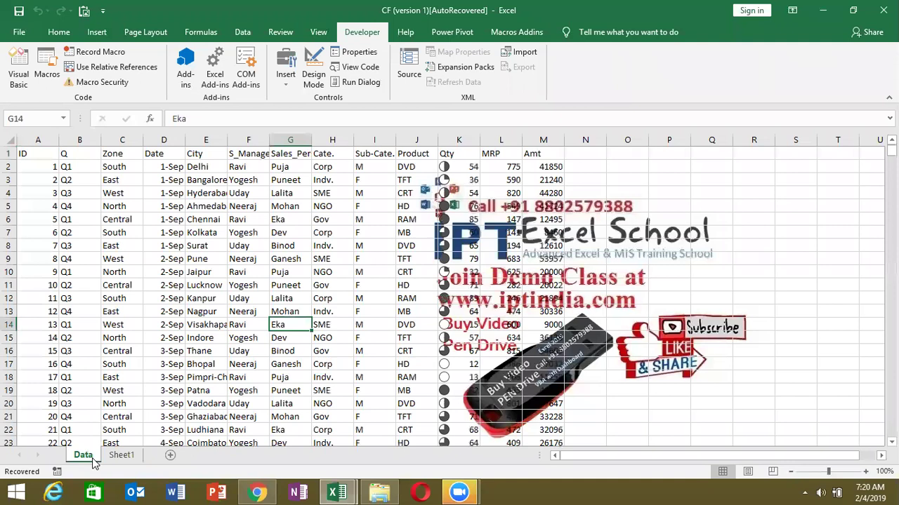
pyautogui.click(32, 154)
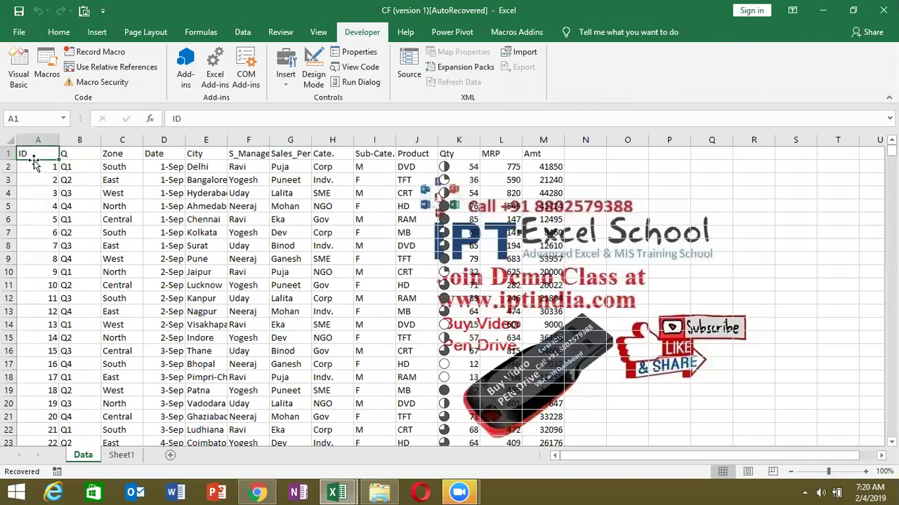
pyautogui.click(43, 141)
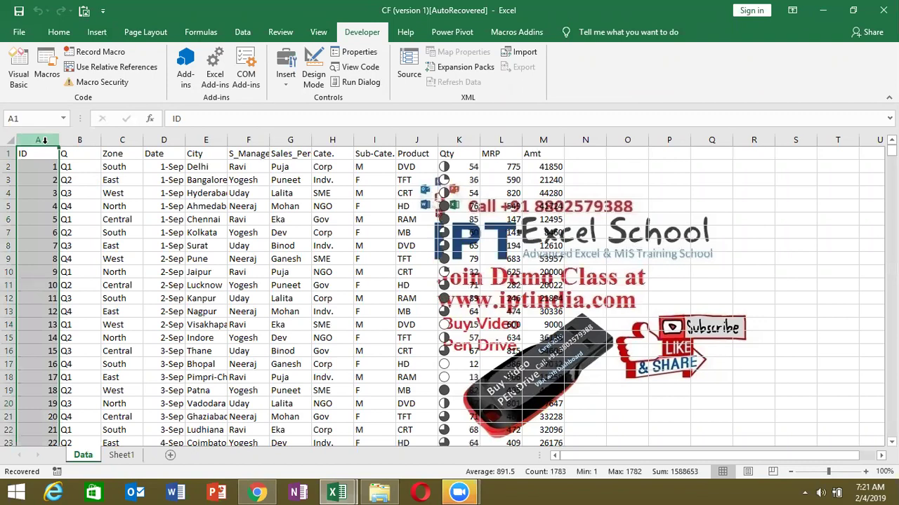
pyautogui.moveTo(44, 141)
pyautogui.mouseDown()
pyautogui.moveTo(568, 154)
pyautogui.moveTo(560, 159)
pyautogui.mouseUp()
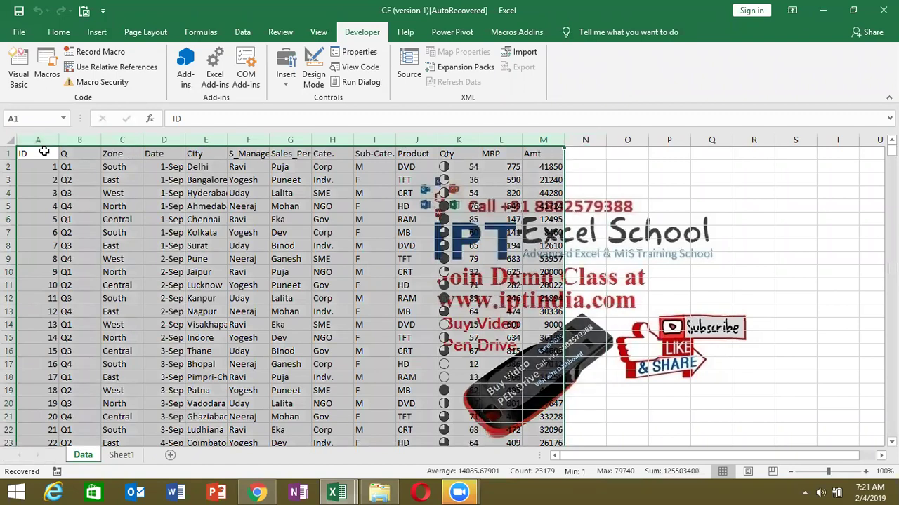
pyautogui.moveTo(44, 152); pyautogui.dragTo(535, 261)
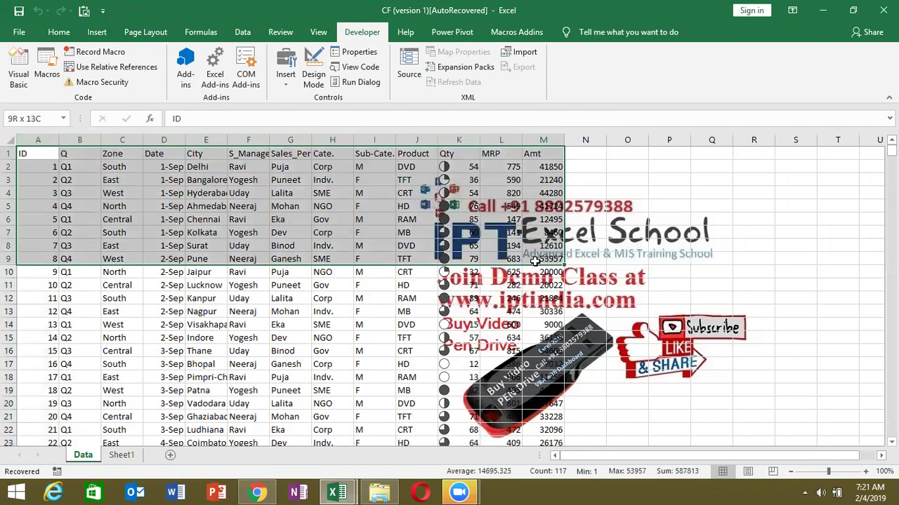
pyautogui.hotkey('ctrl', 'c')
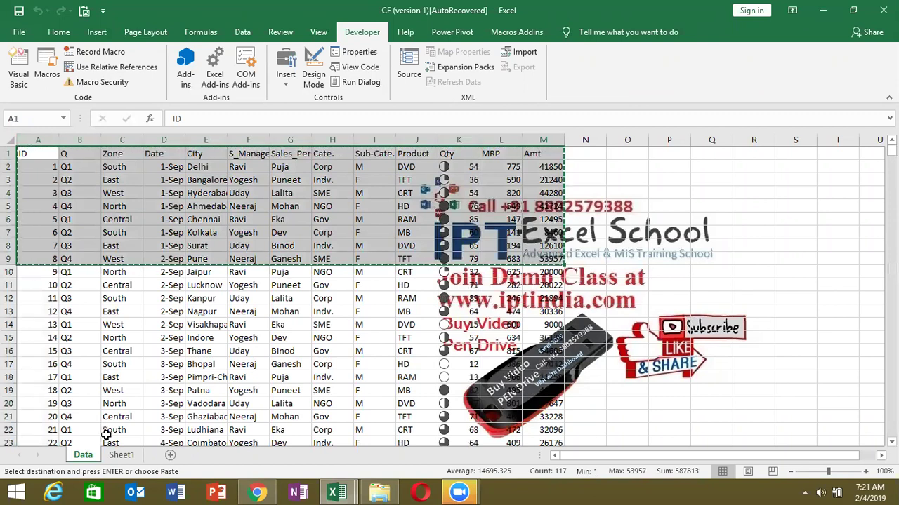
pyautogui.click(121, 455)
# - Paste the rows at Sheet1 A1 and move the ID column before S_Manager
pyautogui.hotkey('ctrl', 'v')
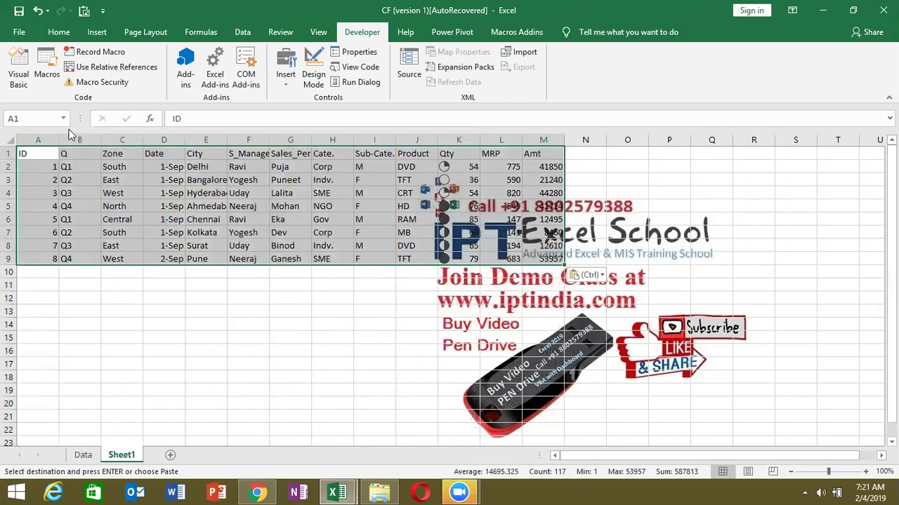
pyautogui.click(41, 140)
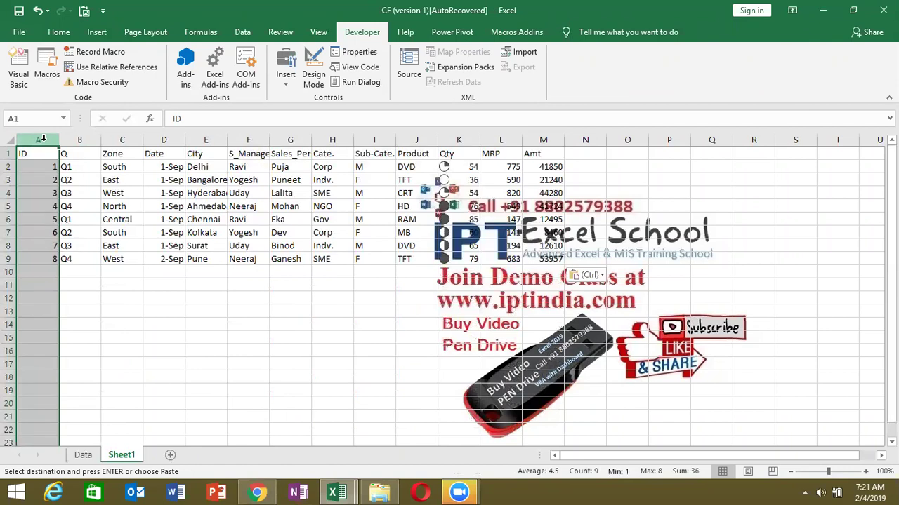
pyautogui.hotkey('ctrl', 'c')
pyautogui.click(249, 139)
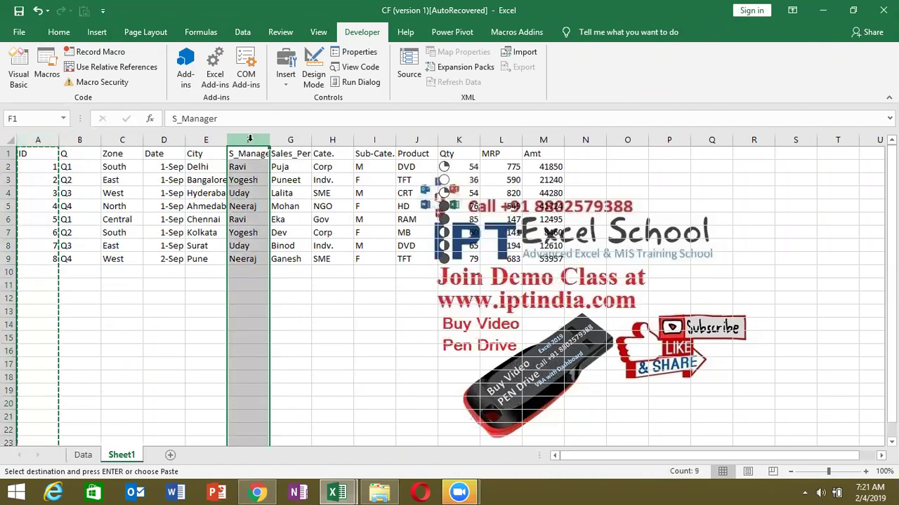
pyautogui.hotkey('ctrl', '+')
pyautogui.click(197, 188)
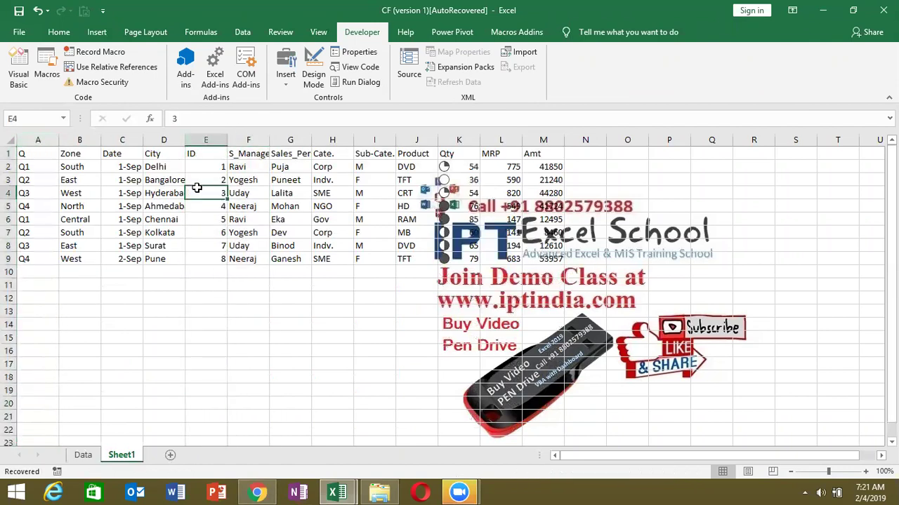
# - Put the label ID in C13 and lookup value 7 in D13
pyautogui.click(151, 298)
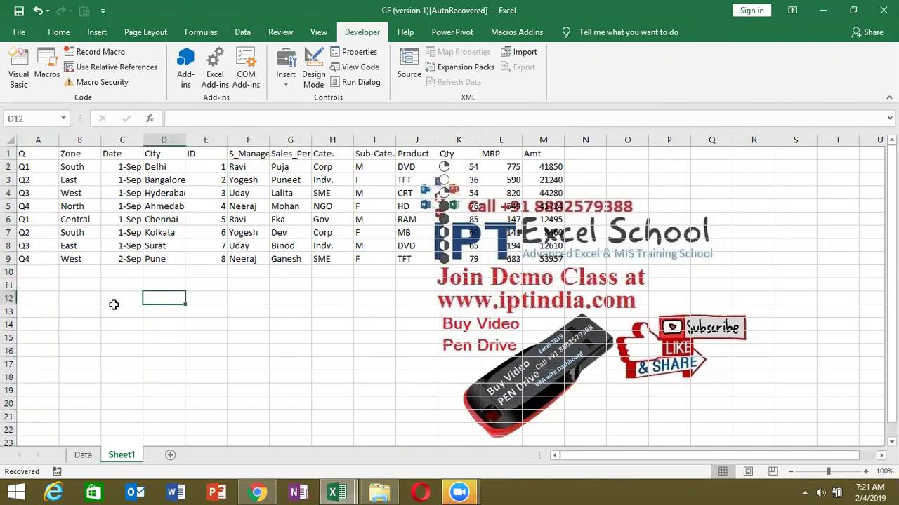
pyautogui.click(115, 309)
pyautogui.write('ID')
pyautogui.press('Tab')
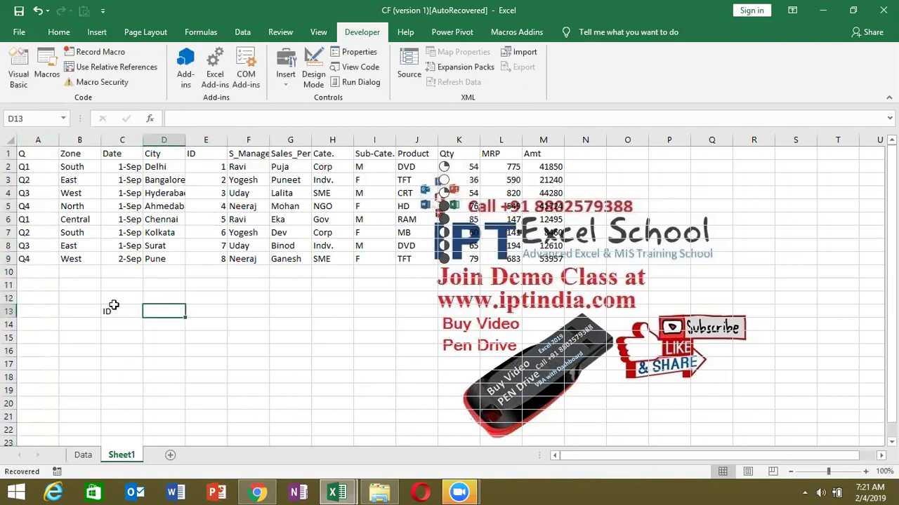
pyautogui.write('7')
pyautogui.press('Tab')
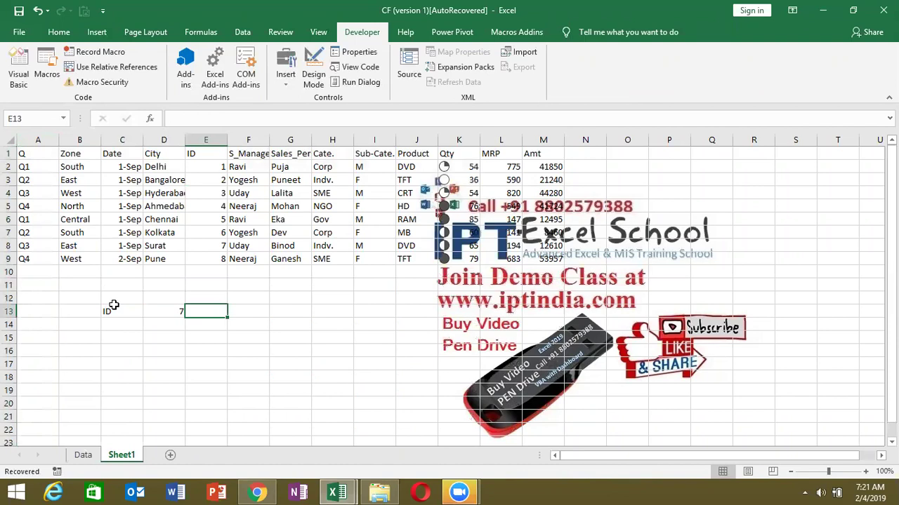
# - Select the Q–City block A1:D9 and S_Manager–Product block F1:J9, then go to E13
pyautogui.click(44, 156)
pyautogui.moveTo(44, 156)
pyautogui.mouseDown()
pyautogui.moveTo(134, 155)
pyautogui.moveTo(150, 258)
pyautogui.mouseUp()
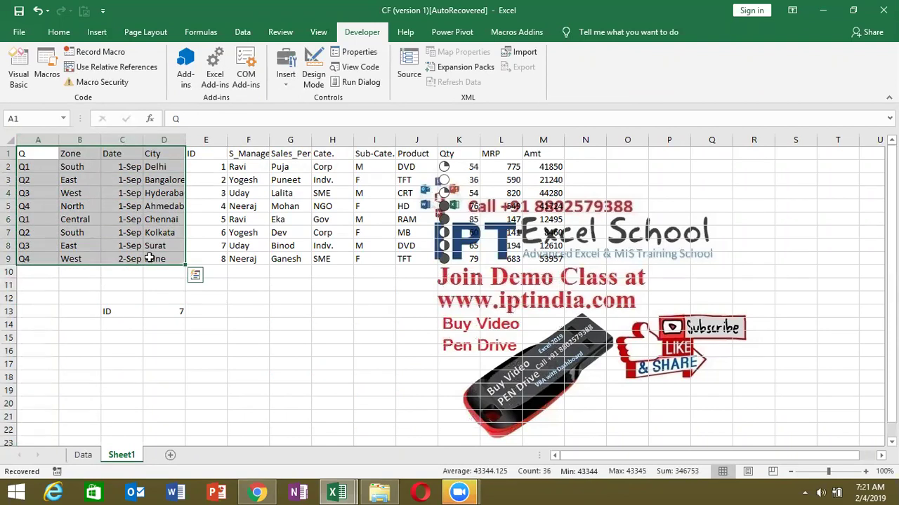
pyautogui.click(221, 153)
pyautogui.click(236, 153)
pyautogui.moveTo(235, 153); pyautogui.dragTo(541, 236)
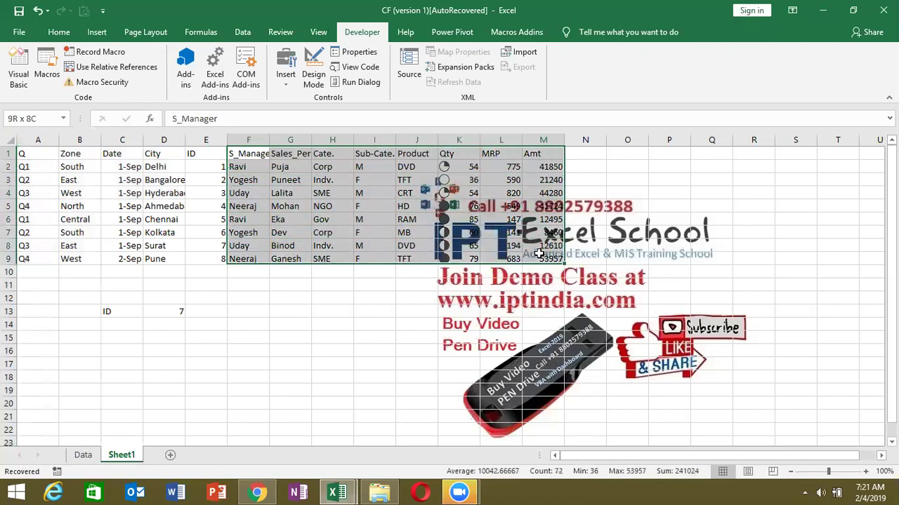
pyautogui.moveTo(540, 235); pyautogui.dragTo(414, 259)
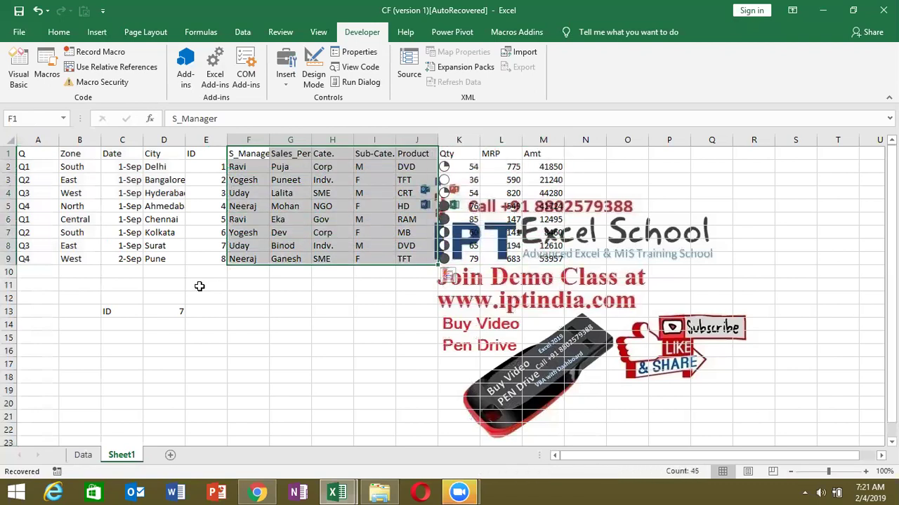
pyautogui.moveTo(163, 245); pyautogui.dragTo(163, 259)
pyautogui.click(163, 259)
pyautogui.moveTo(43, 276); pyautogui.dragTo(23, 155)
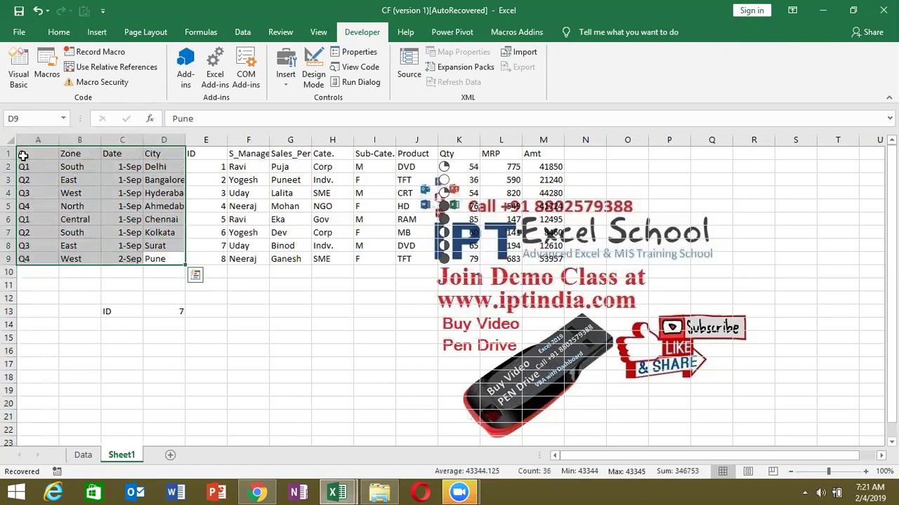
pyautogui.click(173, 311)
pyautogui.click(200, 312)
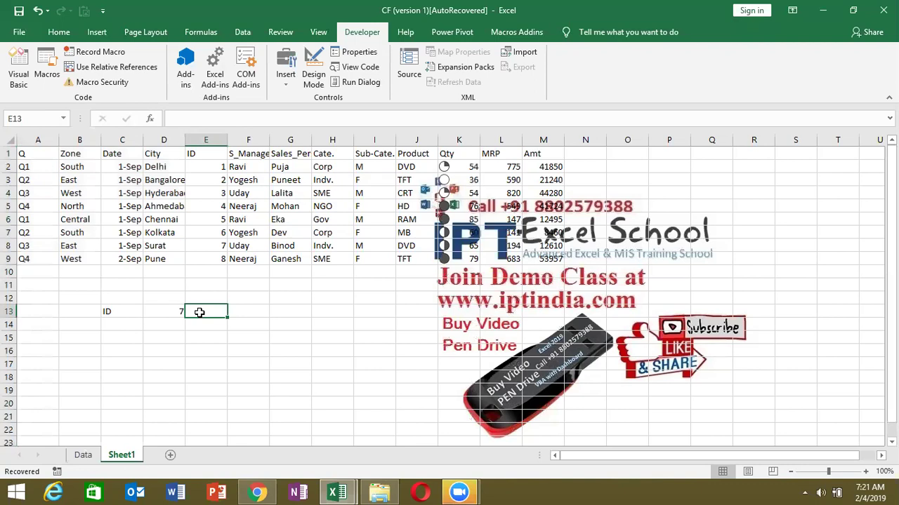
# - Enter =MATCH(D13,E1:E9,0) in E13, returning position 8 for ID 7
pyautogui.write('=matc')
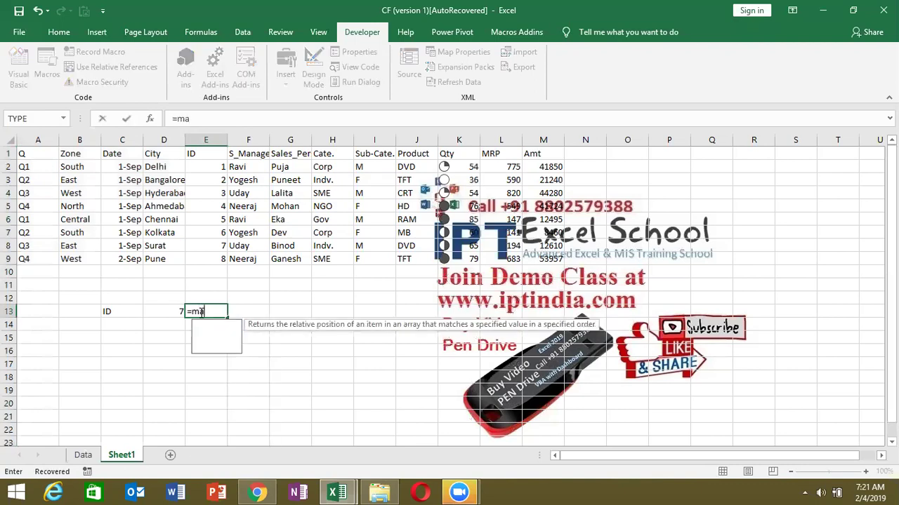
pyautogui.press('Tab')
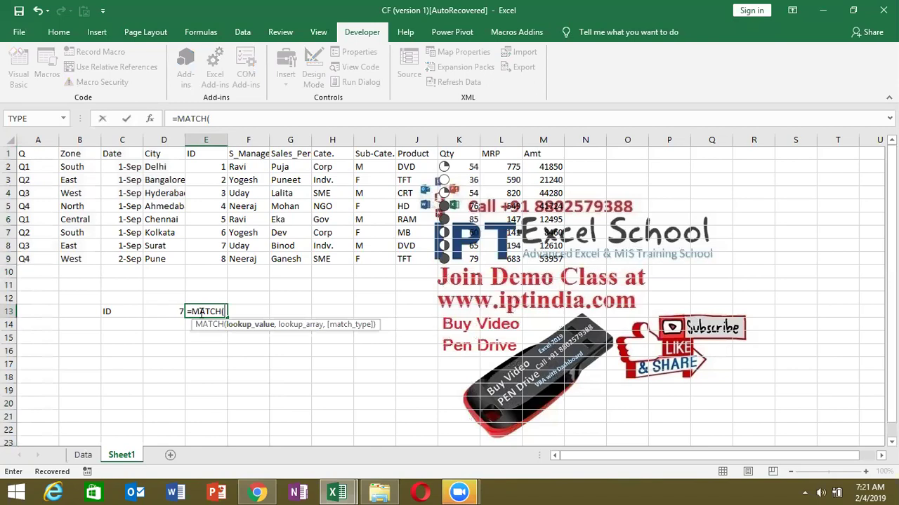
pyautogui.press('Left')
pyautogui.write(',')
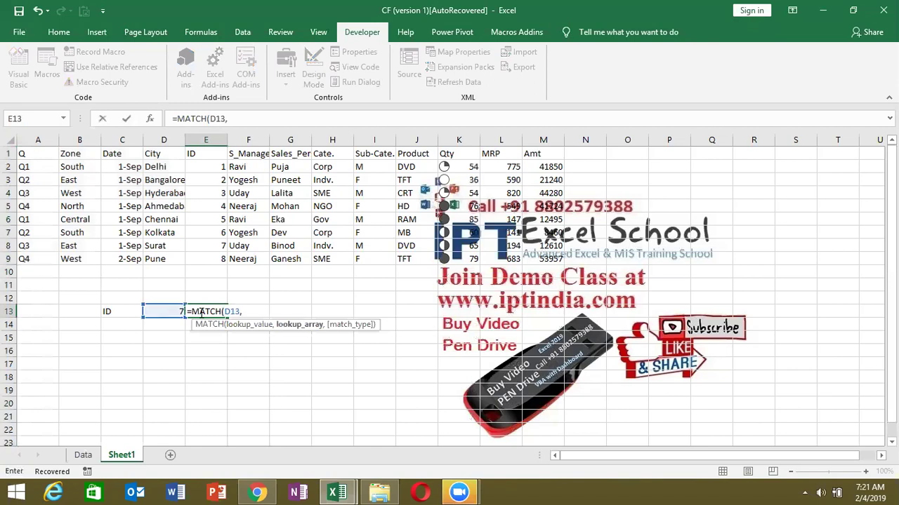
pyautogui.moveTo(211, 258); pyautogui.dragTo(223, 152)
pyautogui.write(',')
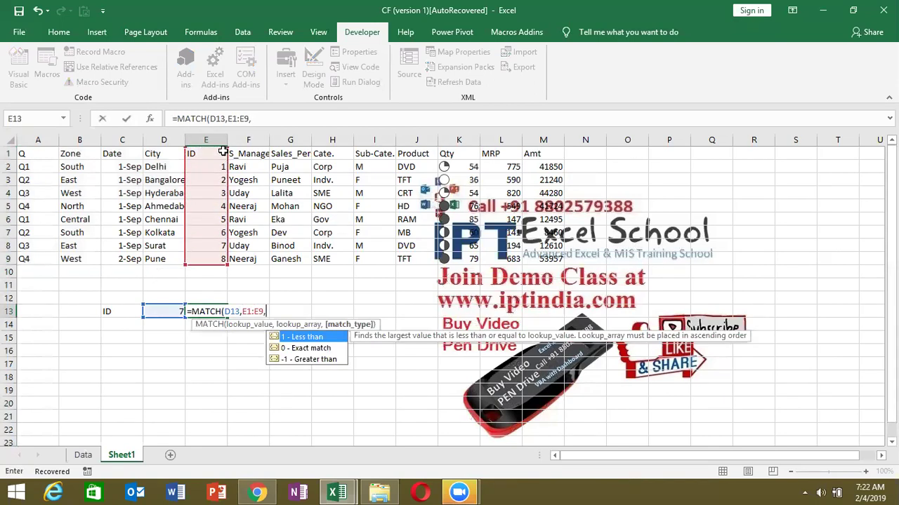
pyautogui.write('0')
pyautogui.press('Return')
pyautogui.press('Up')
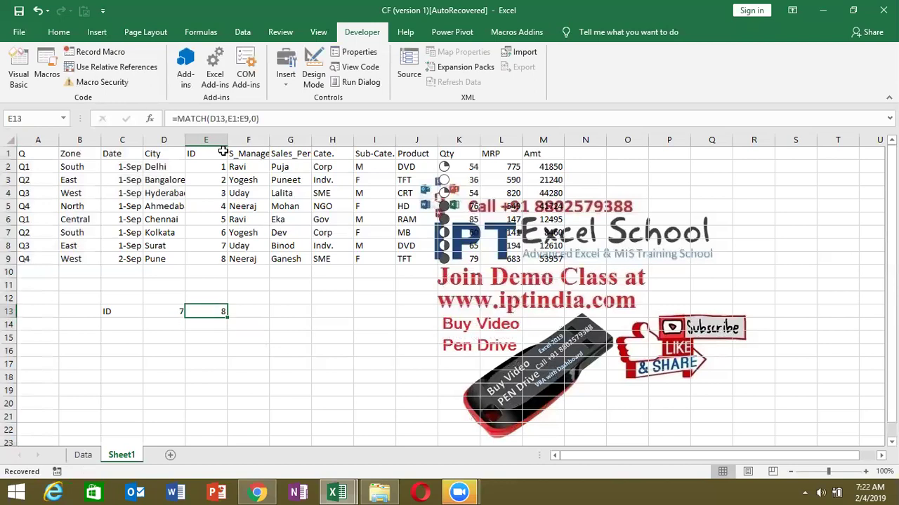
pyautogui.click(218, 169)
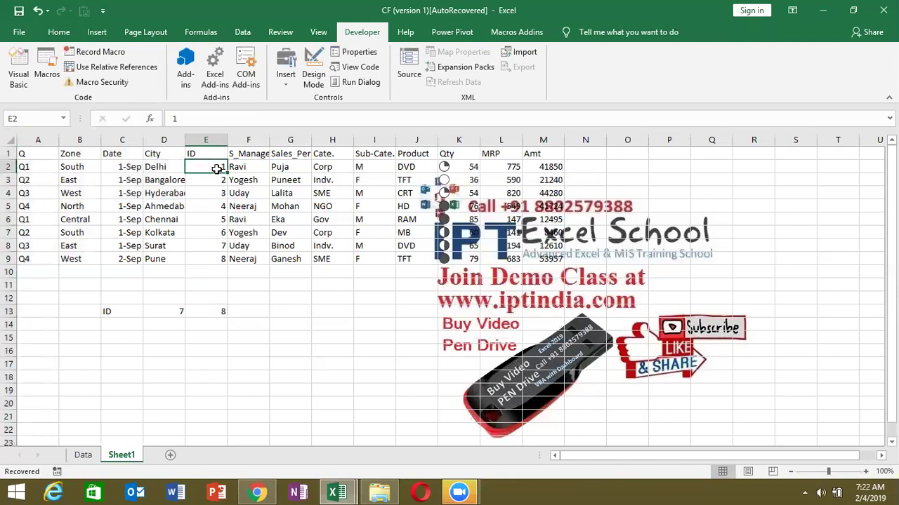
# - Renumber the IDs in column E as 101 through 108 using fill
pyautogui.click(205, 261)
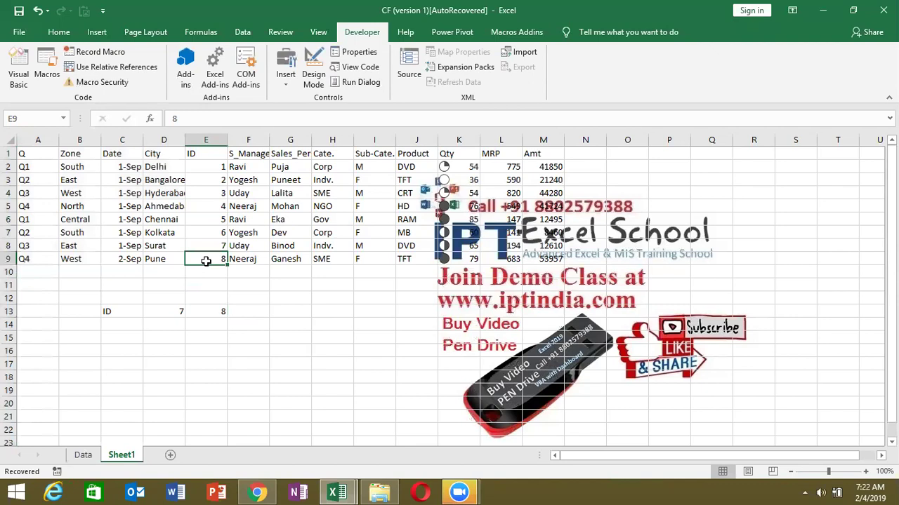
pyautogui.click(214, 165)
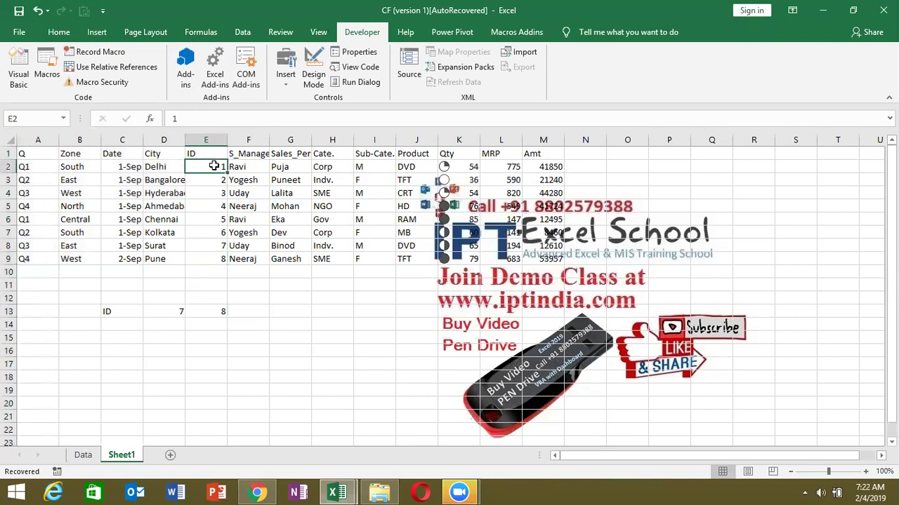
pyautogui.write('1')
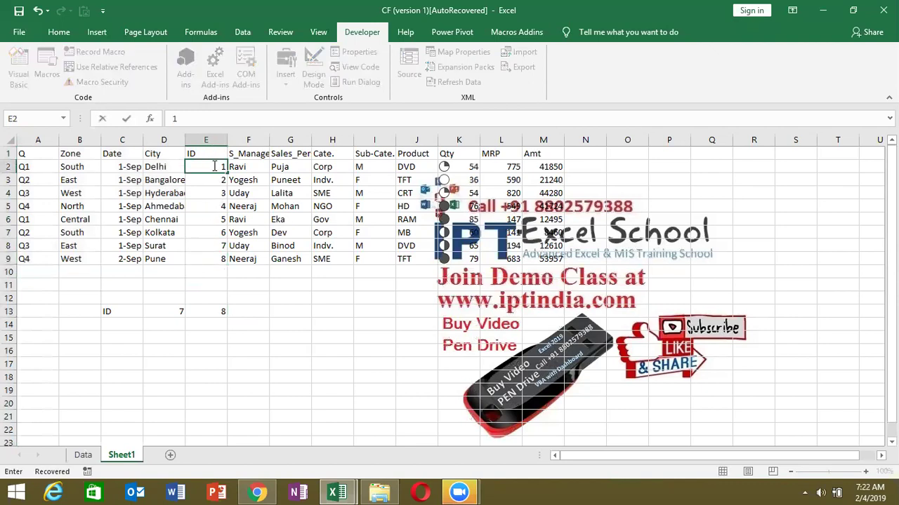
pyautogui.press('Return')
pyautogui.write('102')
pyautogui.press('Return')
pyautogui.click(214, 166)
pyautogui.hotkey('ctrl', 'shift', 'Down')
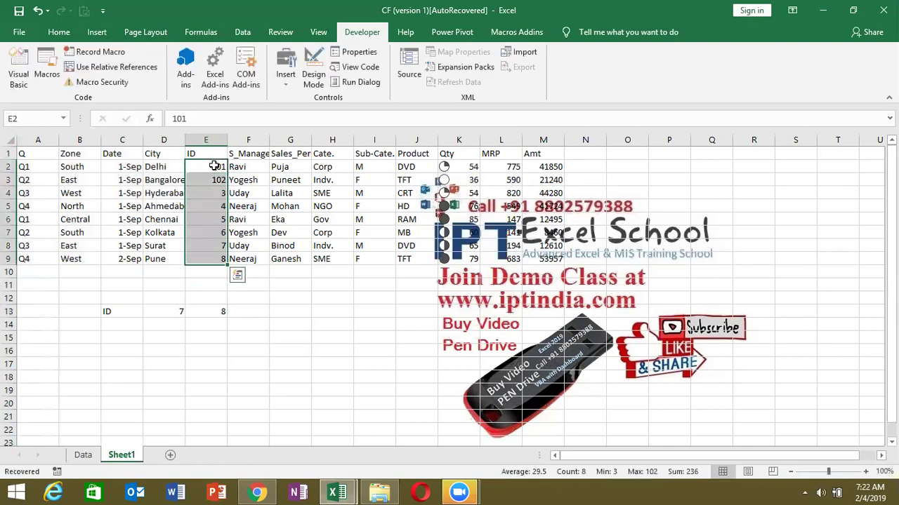
pyautogui.moveTo(215, 167); pyautogui.dragTo(223, 181)
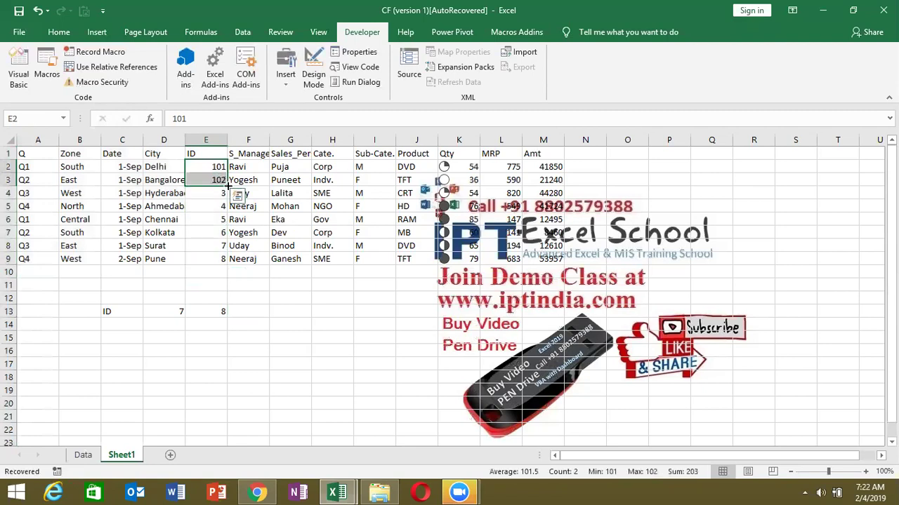
pyautogui.doubleClick(226, 186)
# - Enter 103 as the lookup ID in D13
pyautogui.click(173, 327)
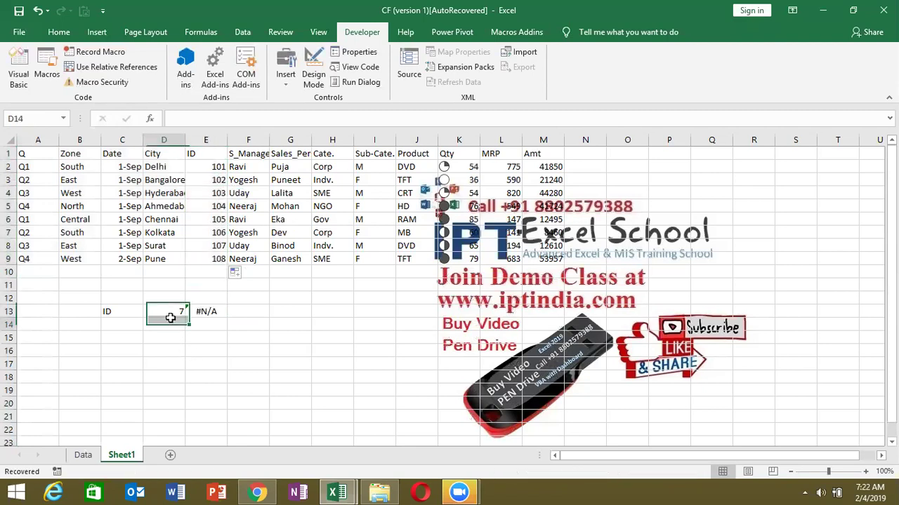
pyautogui.write('1')
pyautogui.press('Escape')
pyautogui.click(171, 316)
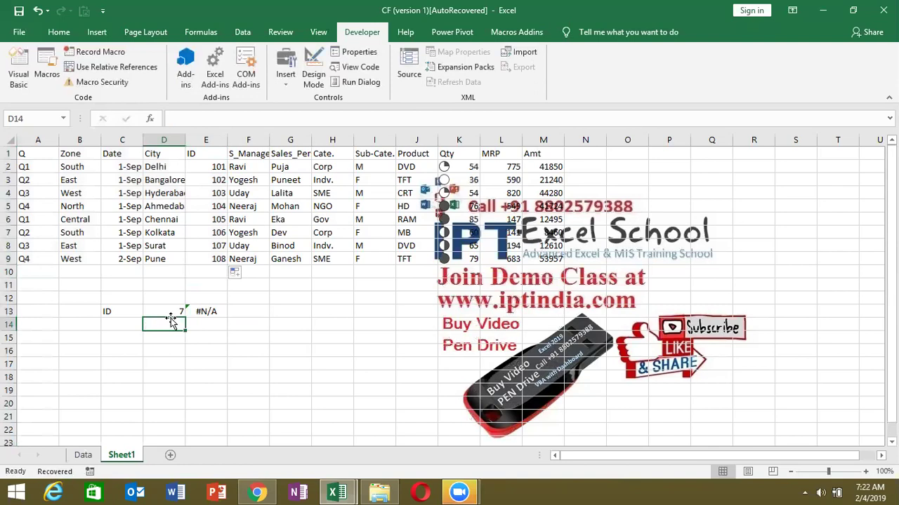
pyautogui.write('103')
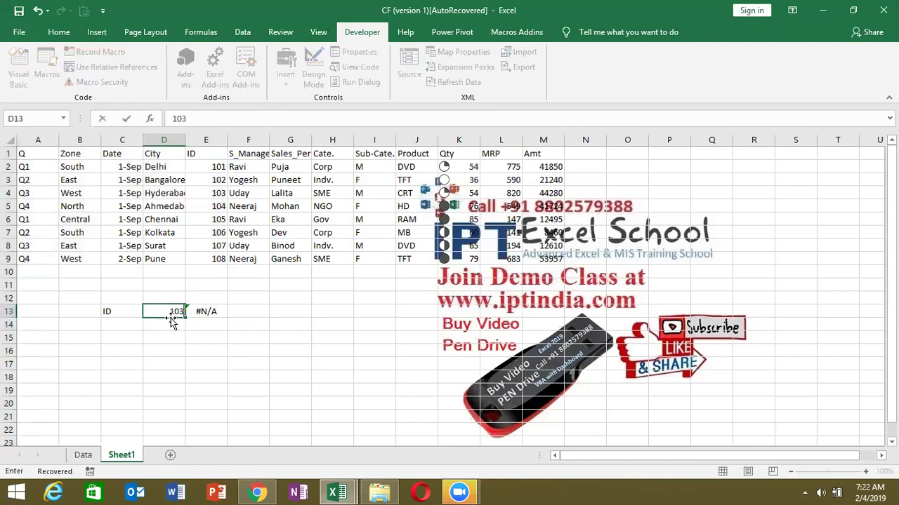
pyautogui.press('Return')
# - Count down the ID column to confirm 103 is at position 4, as E13 shows
pyautogui.click(198, 153)
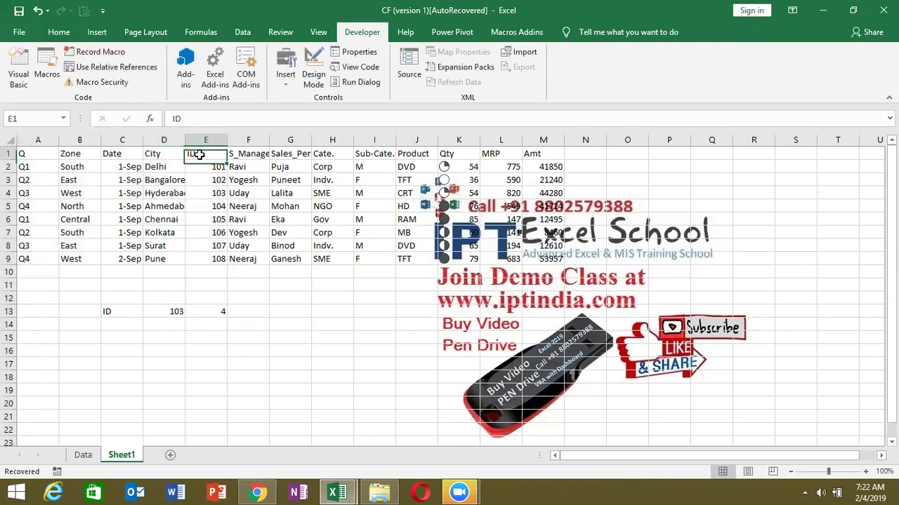
pyautogui.press('Down')
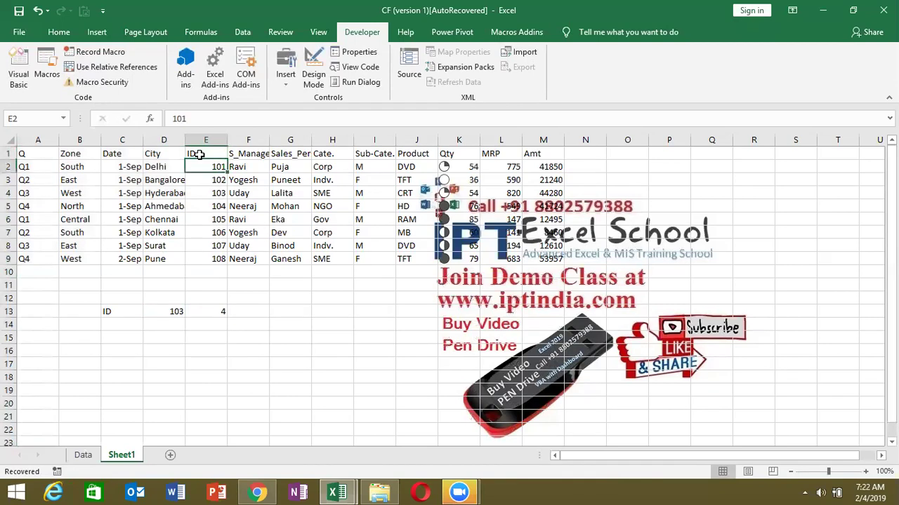
pyautogui.press('Down')
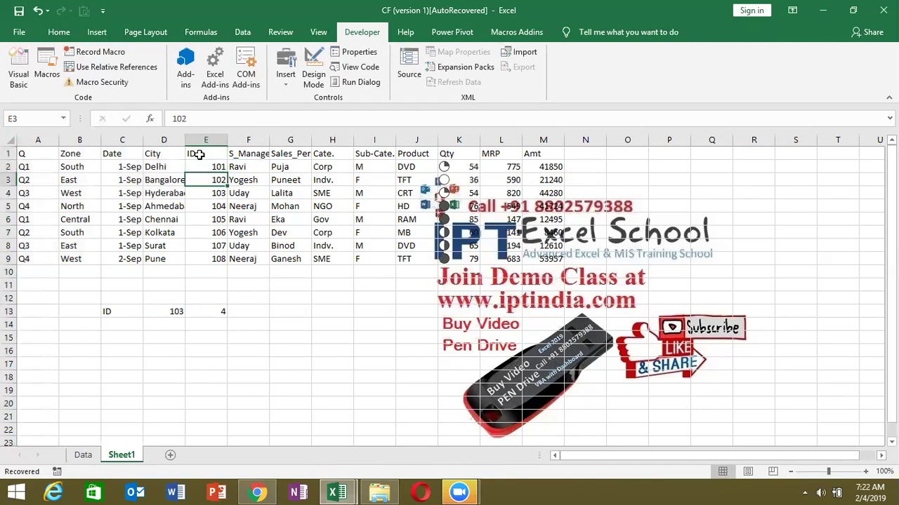
pyautogui.press('Down')
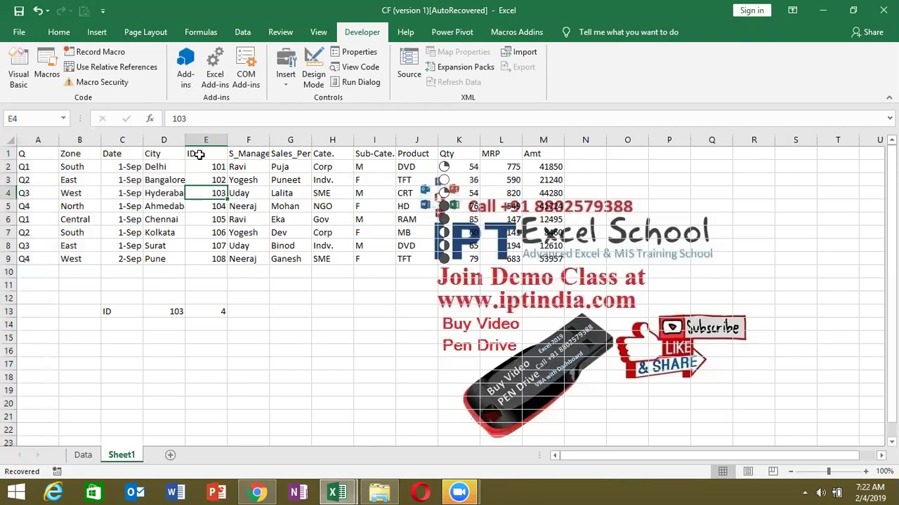
pyautogui.click(219, 311)
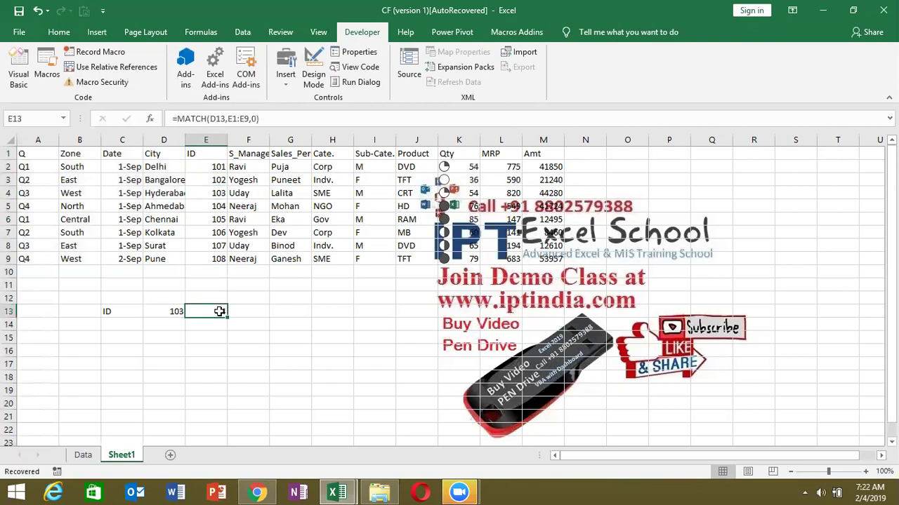
# - Enter =INDEX(A1:M9,E13,4) in F13, returning Hyderabad for ID 103
pyautogui.click(238, 308)
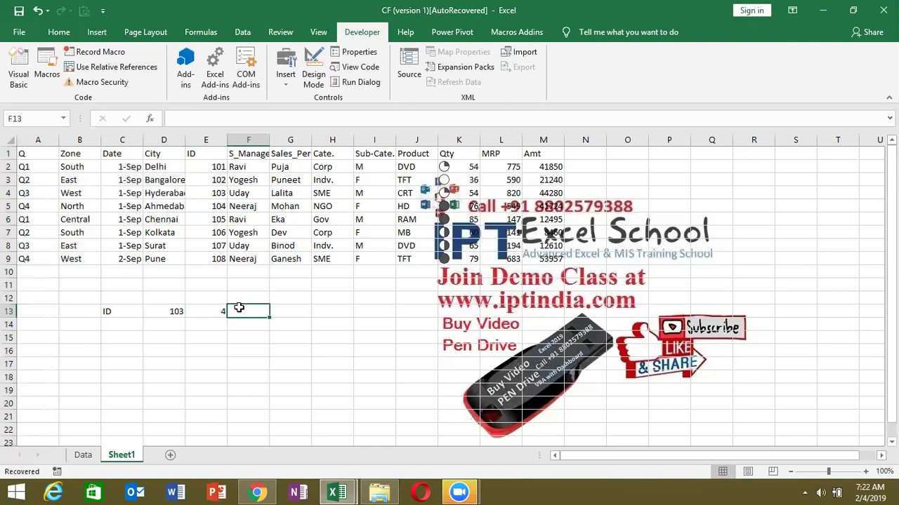
pyautogui.write('=INDEX(')
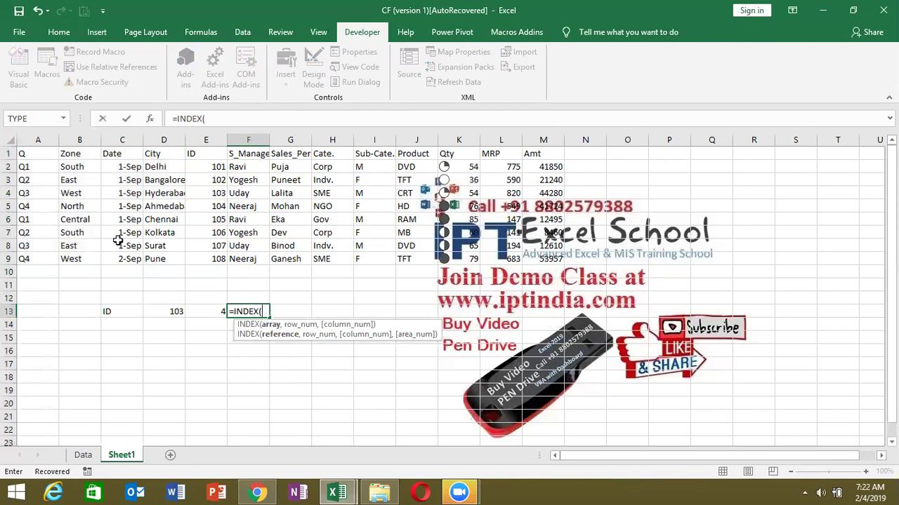
pyautogui.moveTo(28, 155); pyautogui.dragTo(587, 219)
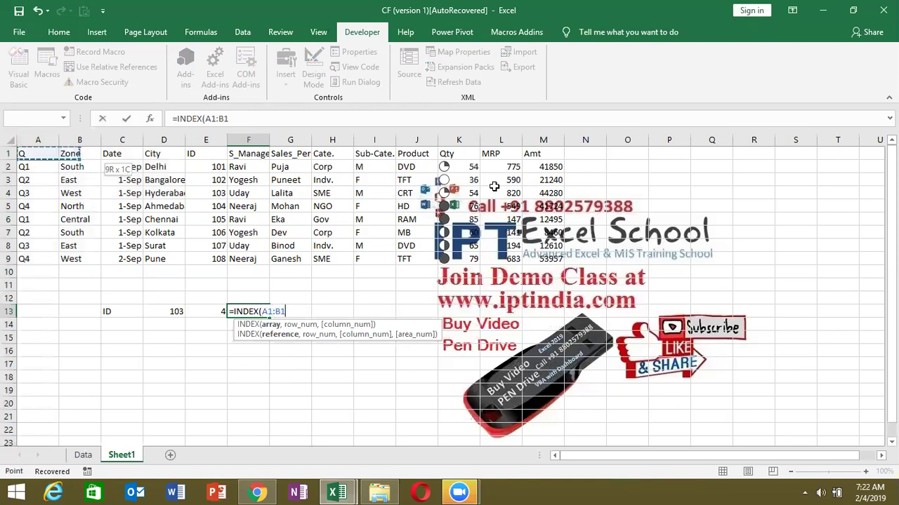
pyautogui.moveTo(553, 249); pyautogui.dragTo(552, 259)
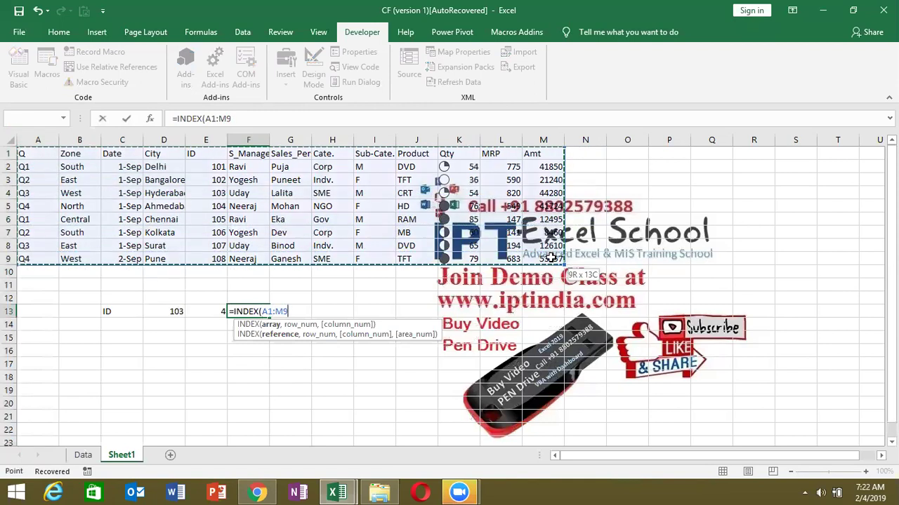
pyautogui.write(',')
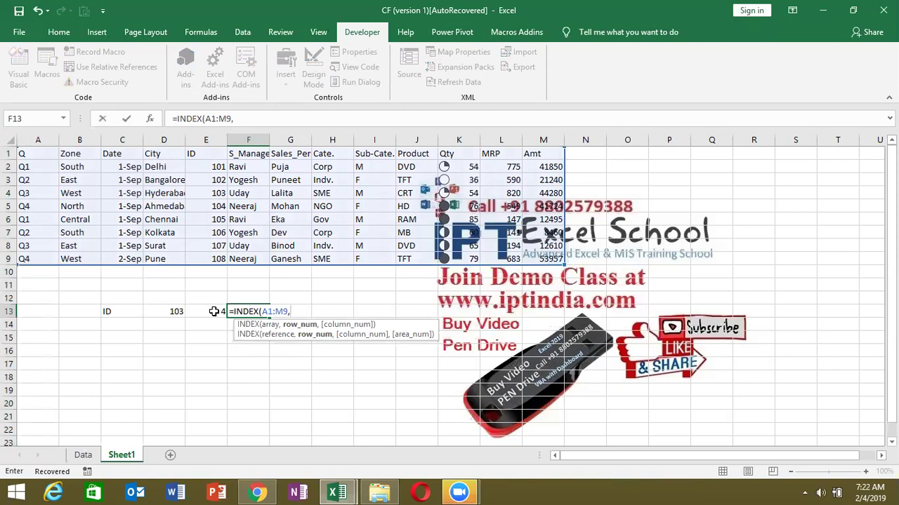
pyautogui.click(214, 311)
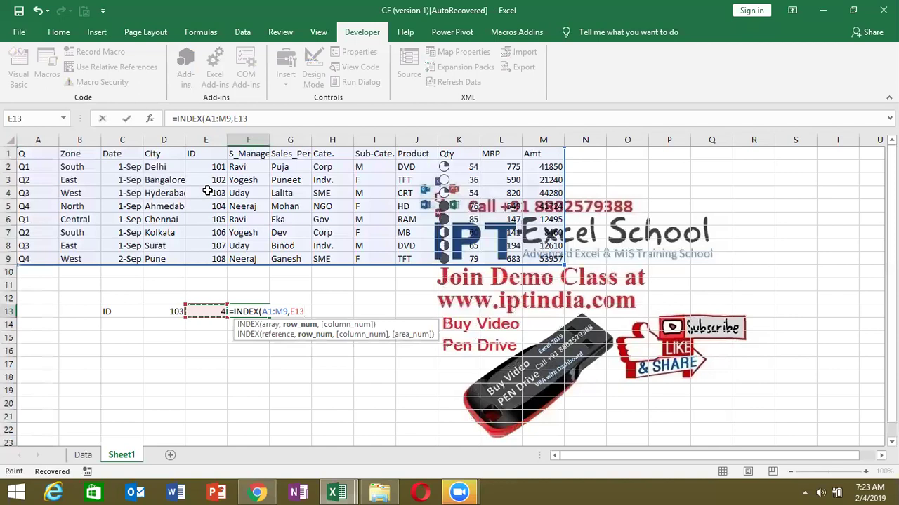
pyautogui.write(',')
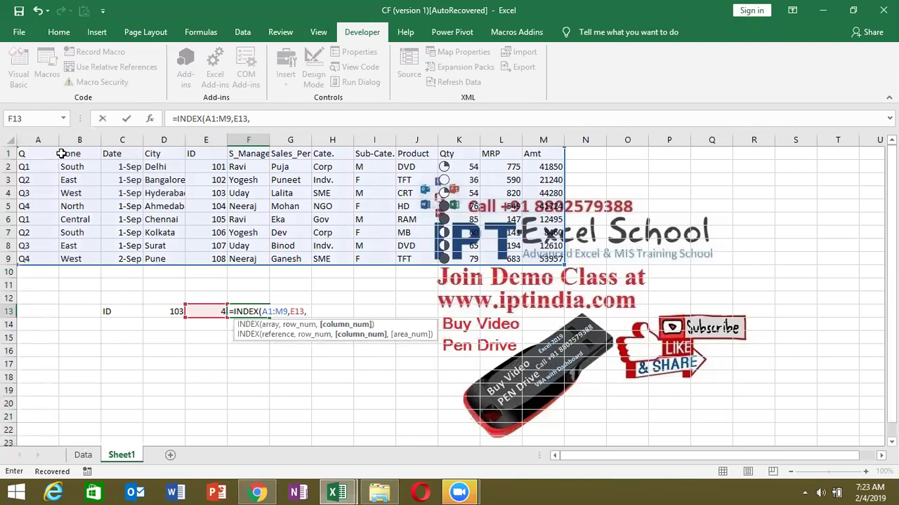
pyautogui.write('4)')
pyautogui.press('Return')
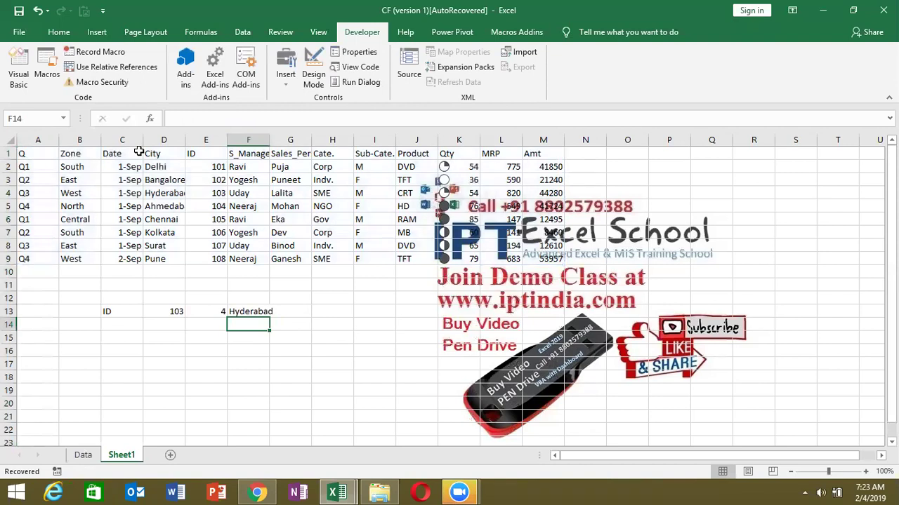
# - Change the lookup ID in D13 to 108
pyautogui.press('Up')
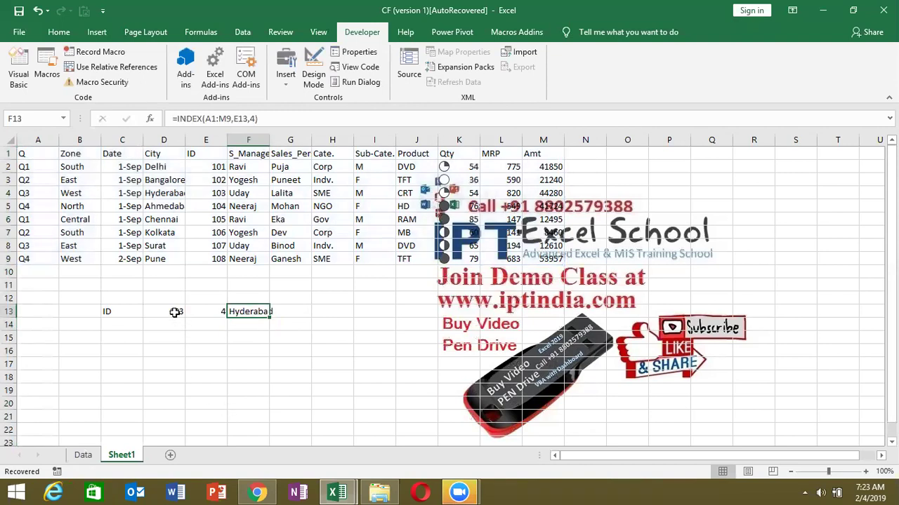
pyautogui.click(174, 313)
pyautogui.press('Up')
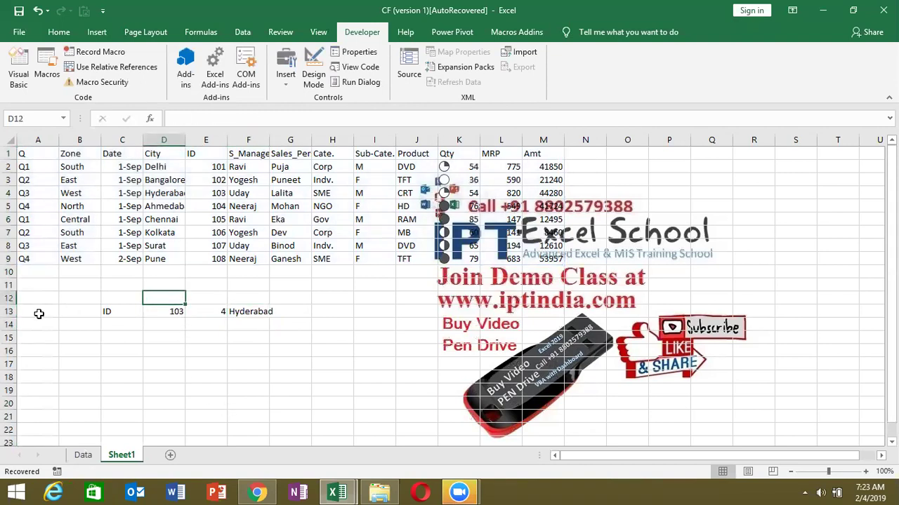
pyautogui.press('Down')
pyautogui.write('108')
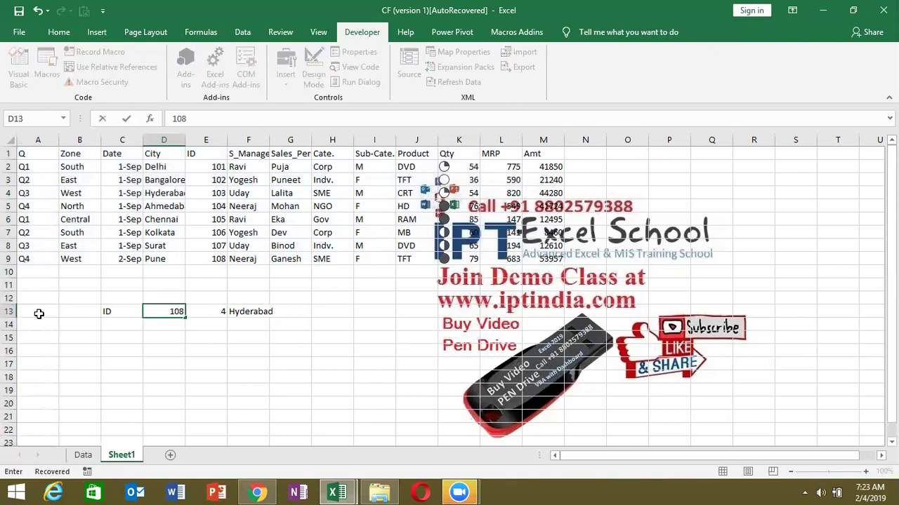
pyautogui.press('Return')
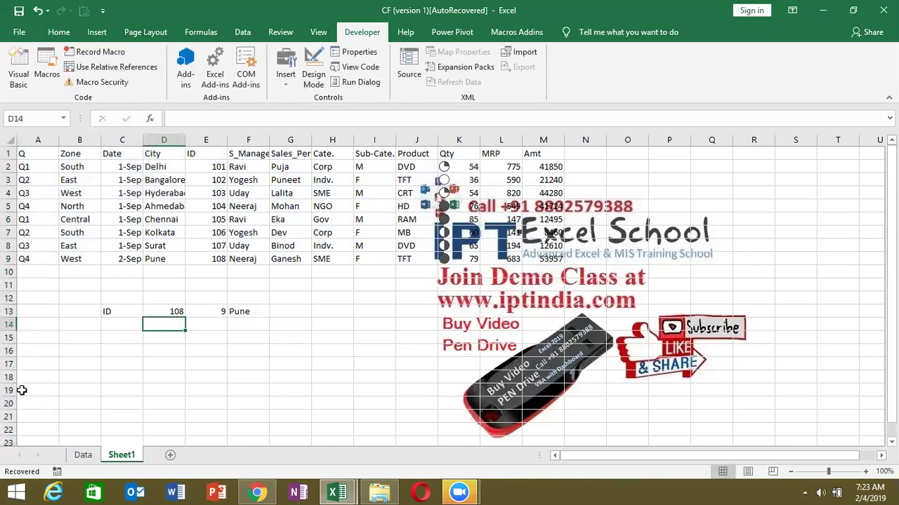
# - Check ID 108's table row and review F13's INDEX formula, leaving it unchanged
pyautogui.click(212, 259)
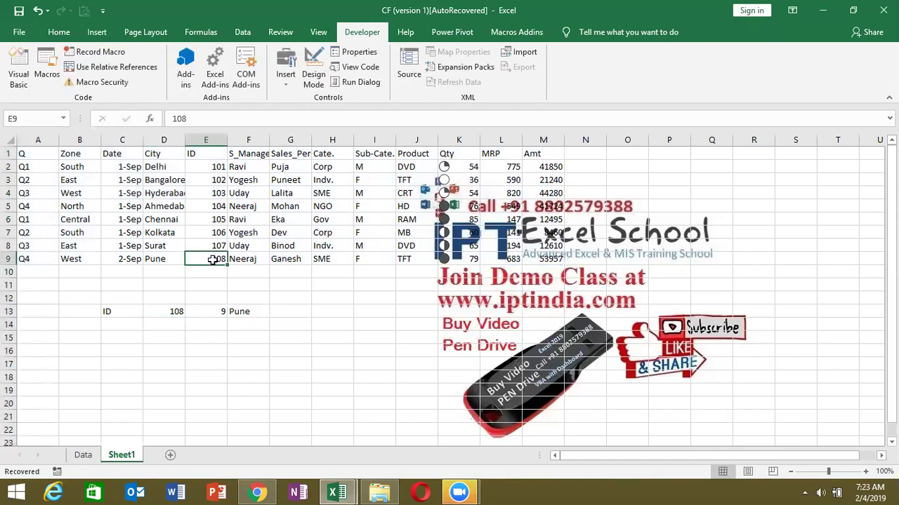
pyautogui.doubleClick(254, 311)
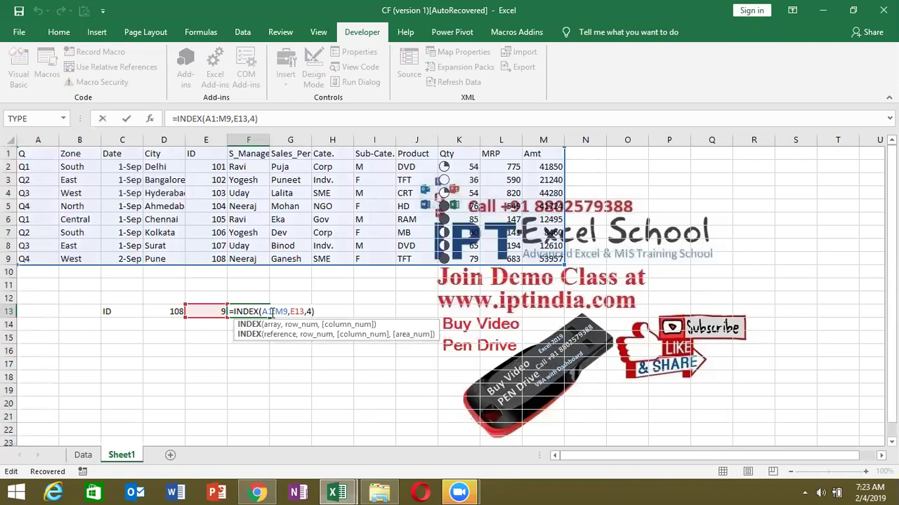
pyautogui.press('Escape')
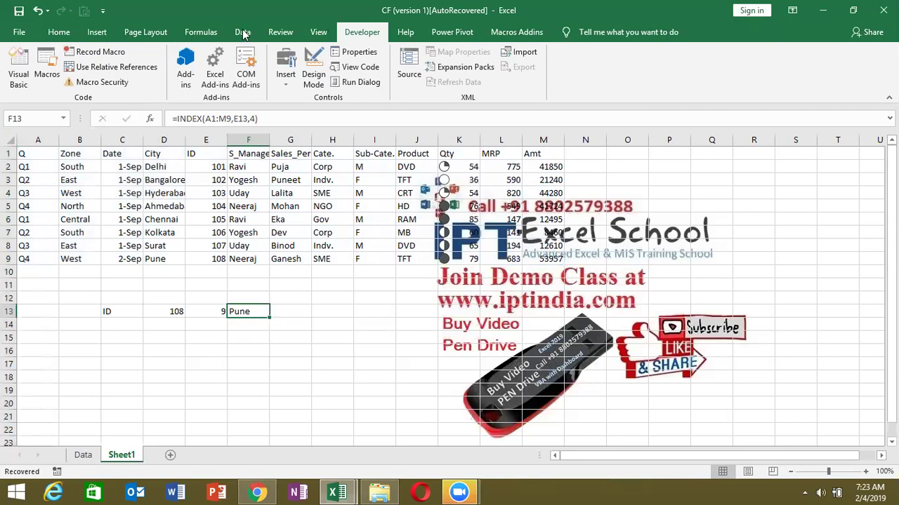
pyautogui.hotkey('alt', 'F11')
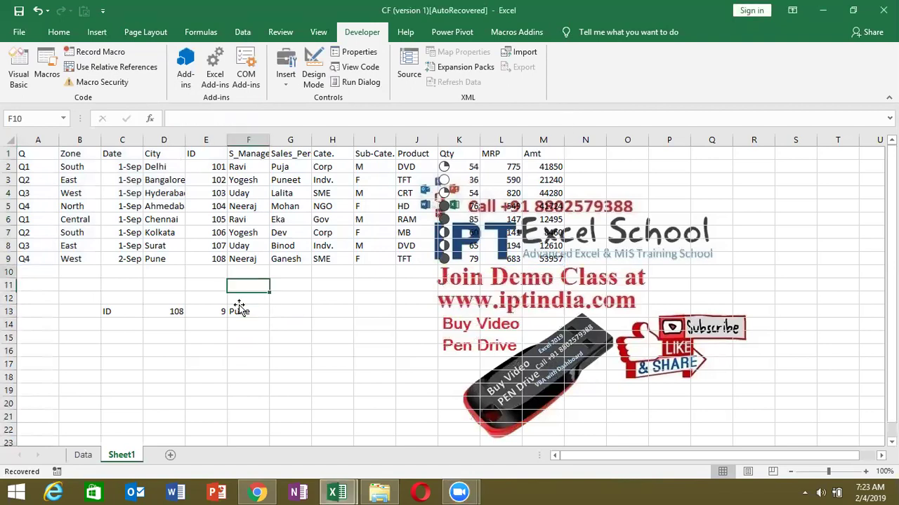
pyautogui.click(202, 119)
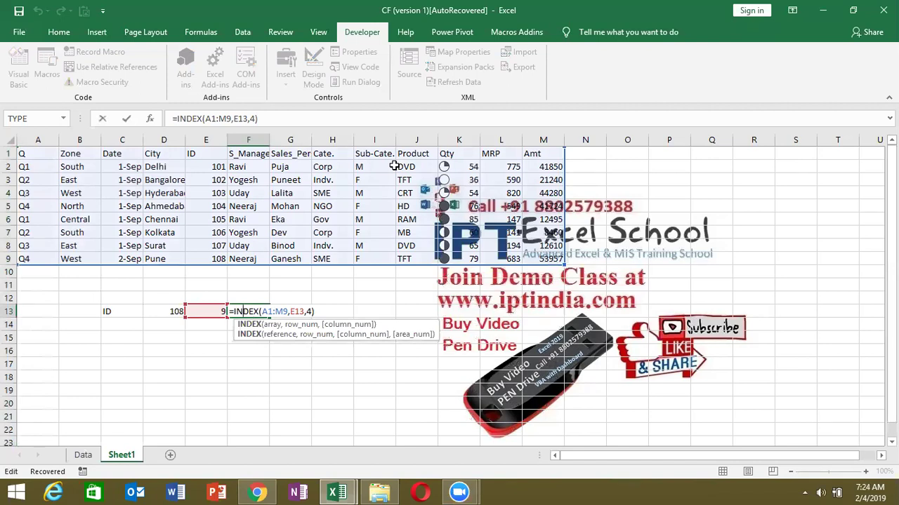
pyautogui.click(262, 311)
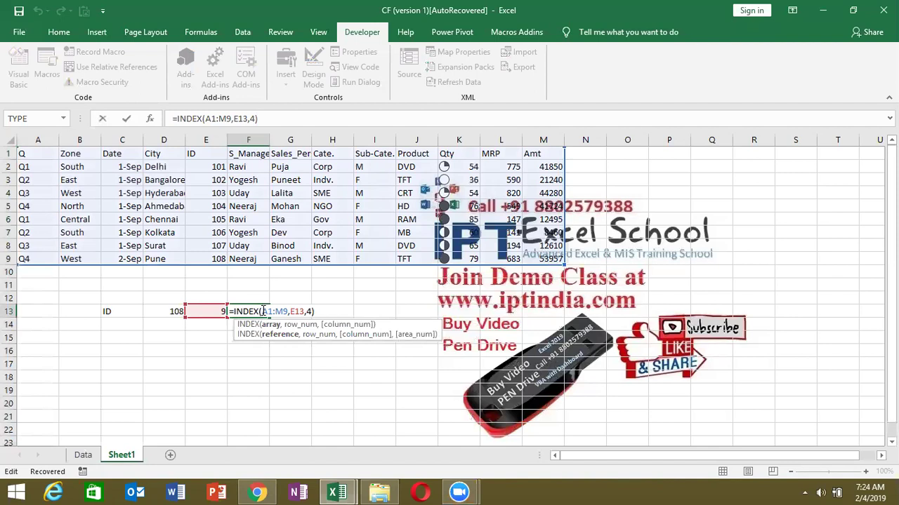
pyautogui.hotkey('ctrl', 'Return')
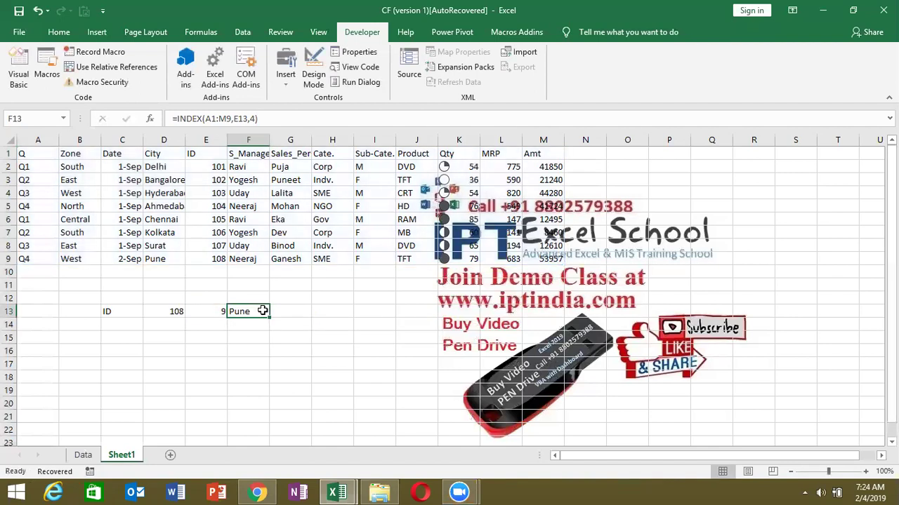
pyautogui.press('Right')
pyautogui.press('Left')
pyautogui.press('Left')
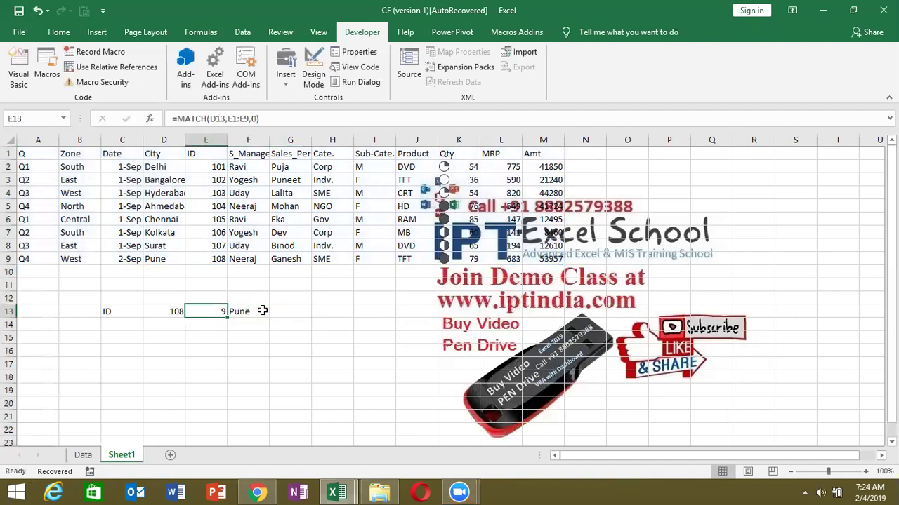
# - Enter =OFFSET(A1,E13,4) in G13
pyautogui.press('Right')
pyautogui.press('Right')
pyautogui.write('=of')
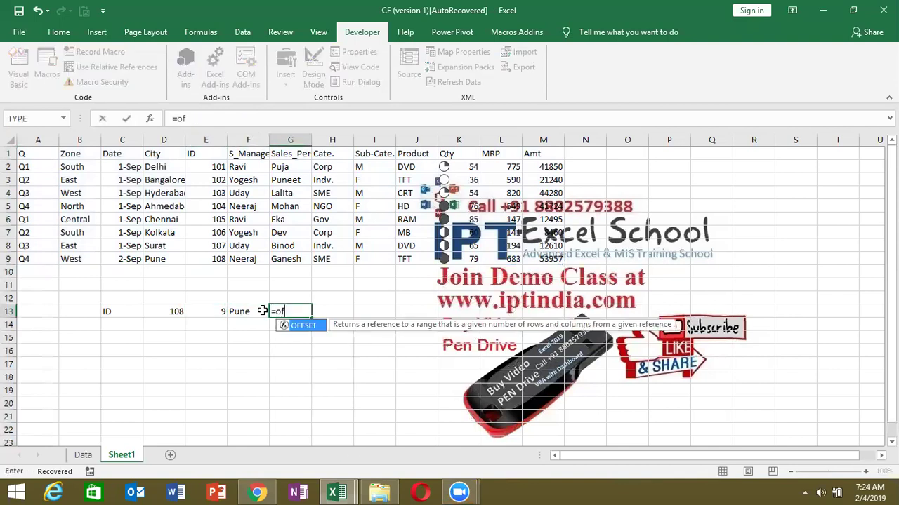
pyautogui.press('Tab')
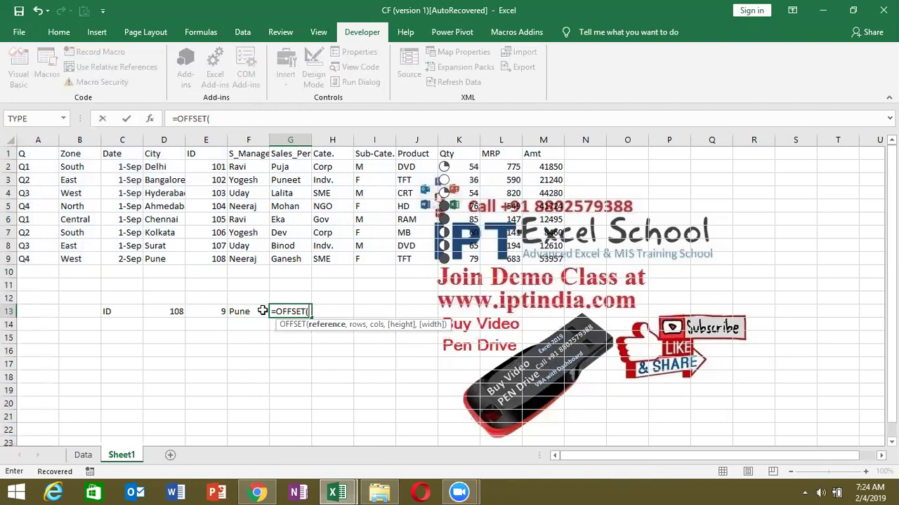
pyautogui.click(33, 152)
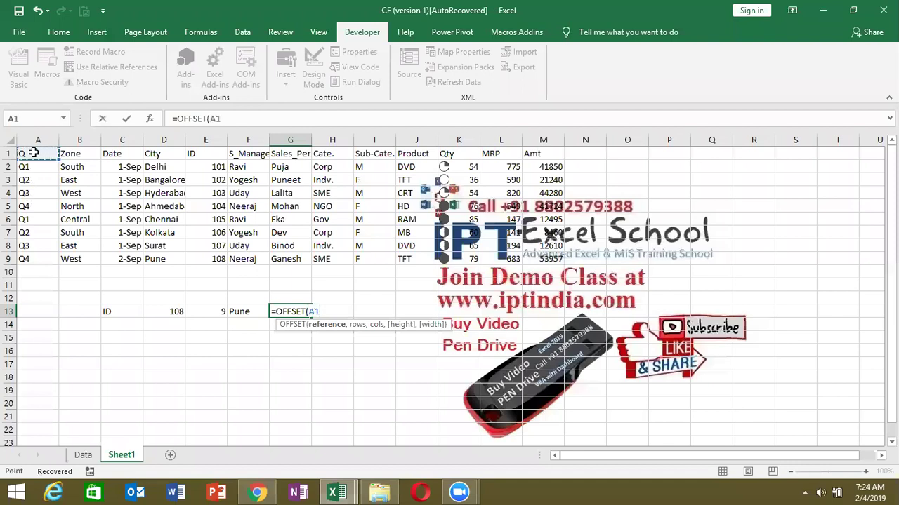
pyautogui.write(',')
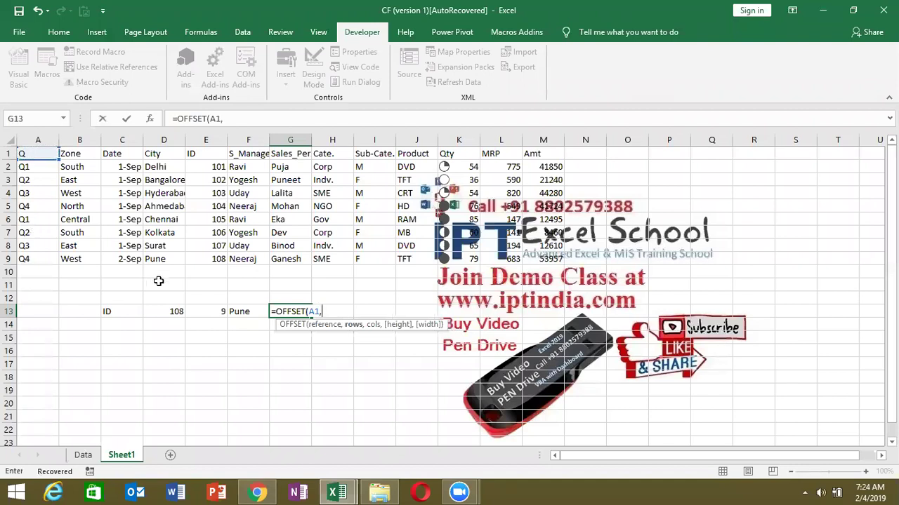
pyautogui.click(211, 313)
pyautogui.write(',4')
pyautogui.press('Return')
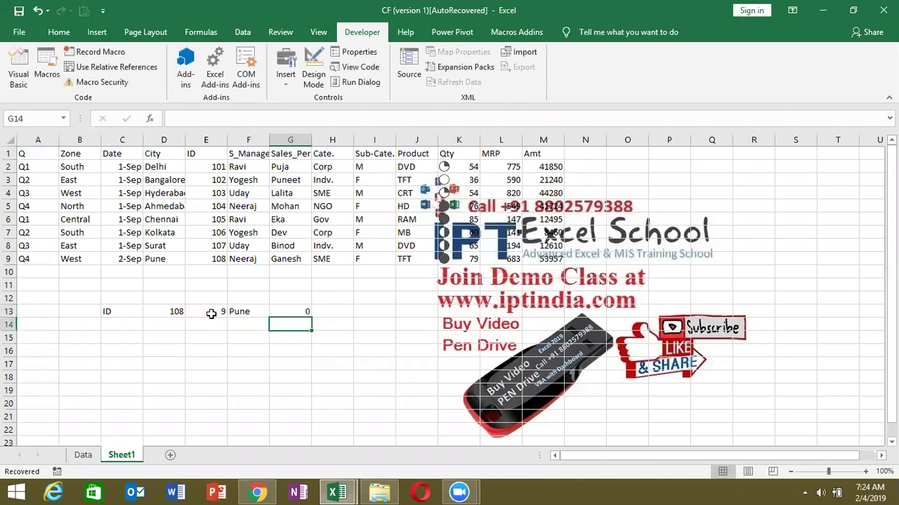
# - Edit G13 to =OFFSET(A1,E13-1,3) so it returns Pune for ID 108
pyautogui.press('Up')
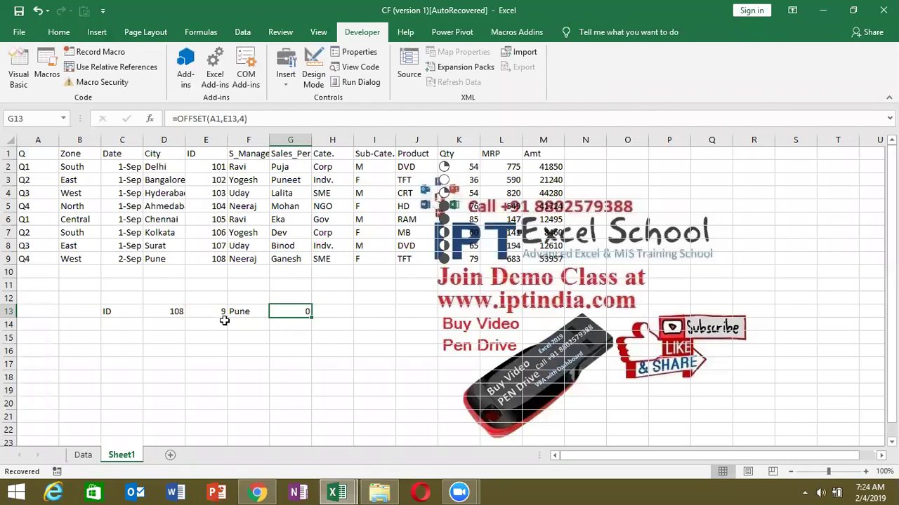
pyautogui.doubleClick(297, 311)
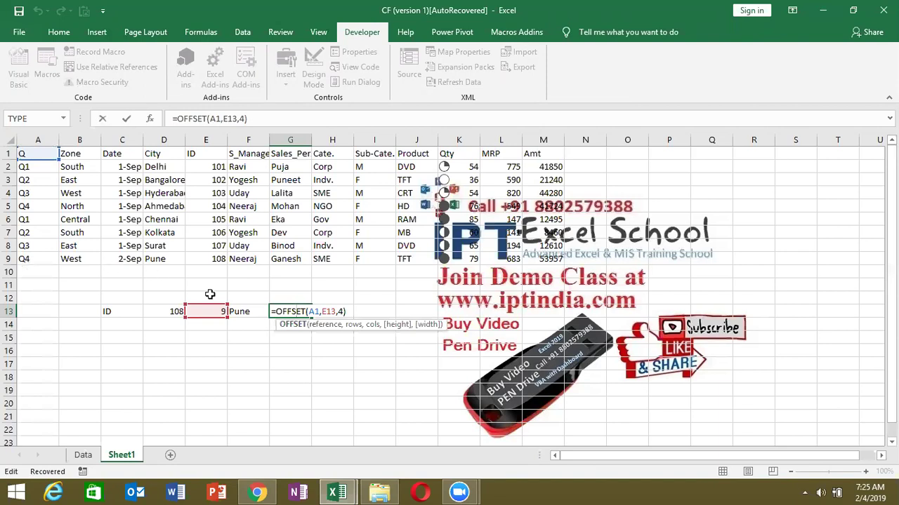
pyautogui.click(335, 311)
pyautogui.write('-1')
pyautogui.hotkey('ctrl', 'Return')
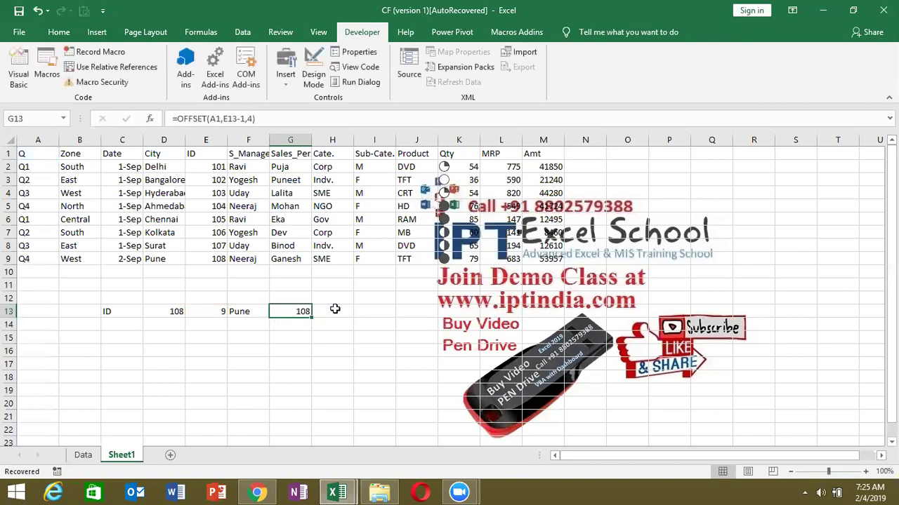
pyautogui.doubleClick(305, 311)
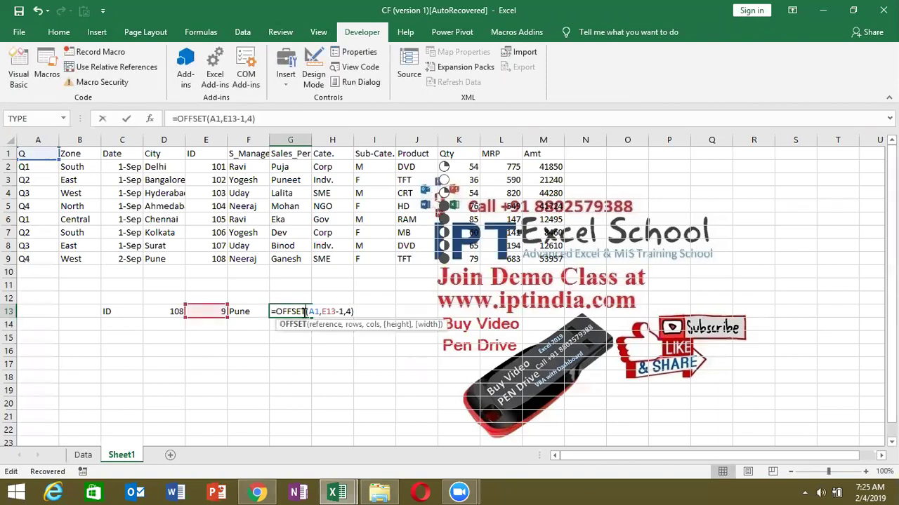
pyautogui.click(349, 311)
pyautogui.press('BackSpace')
pyautogui.write('3')
pyautogui.hotkey('ctrl', 'Return')
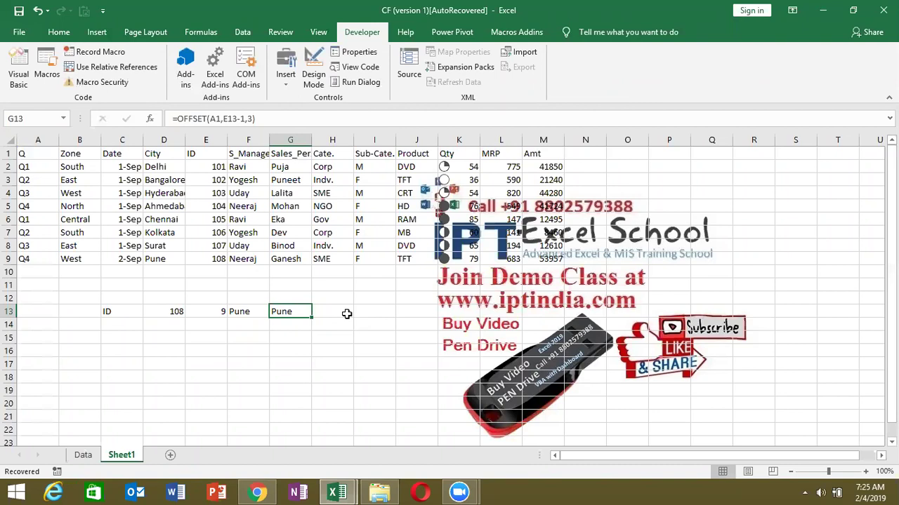
pyautogui.press('Left')
pyautogui.press('Left')
pyautogui.press('Right')
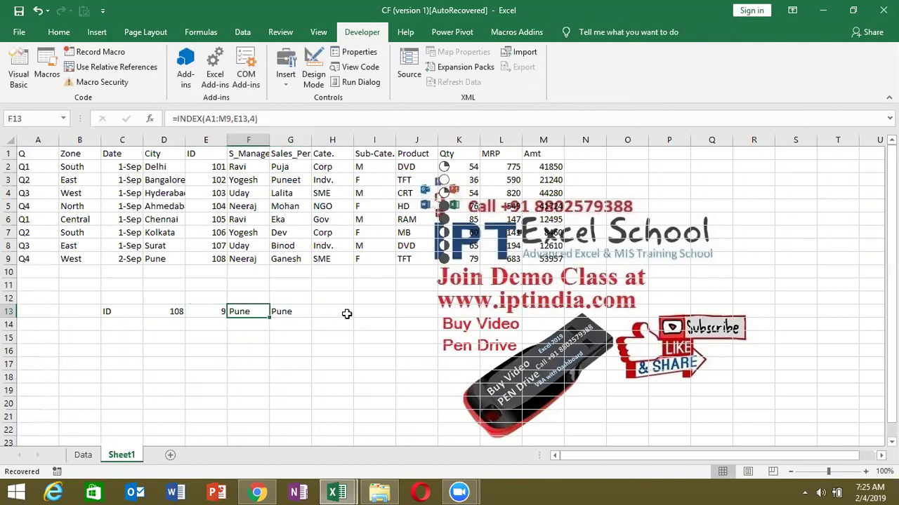
pyautogui.press('Right')
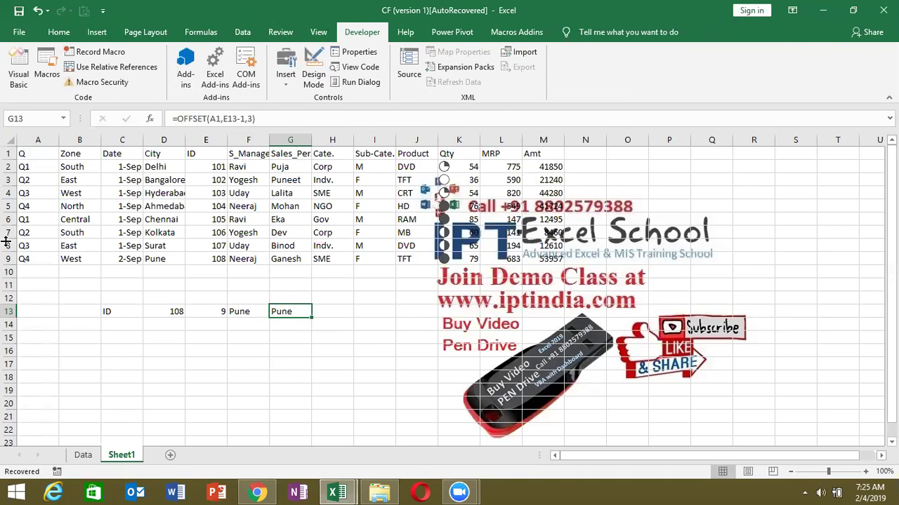
# - Copy Data A1:M15 and paste it transposed onto the new sheet
pyautogui.click(83, 455)
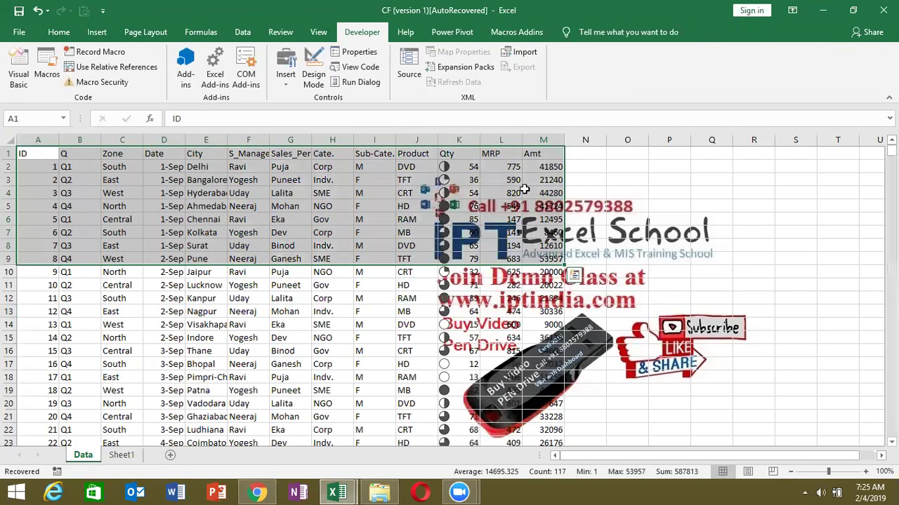
pyautogui.moveTo(23, 153); pyautogui.dragTo(546, 345)
pyautogui.hotkey('ctrl', 'c')
pyautogui.click(121, 455)
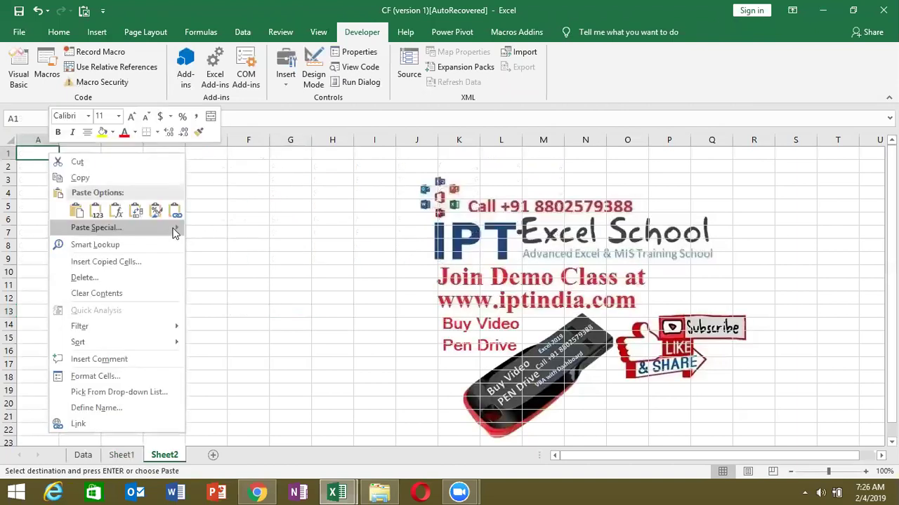
pyautogui.click(137, 211)
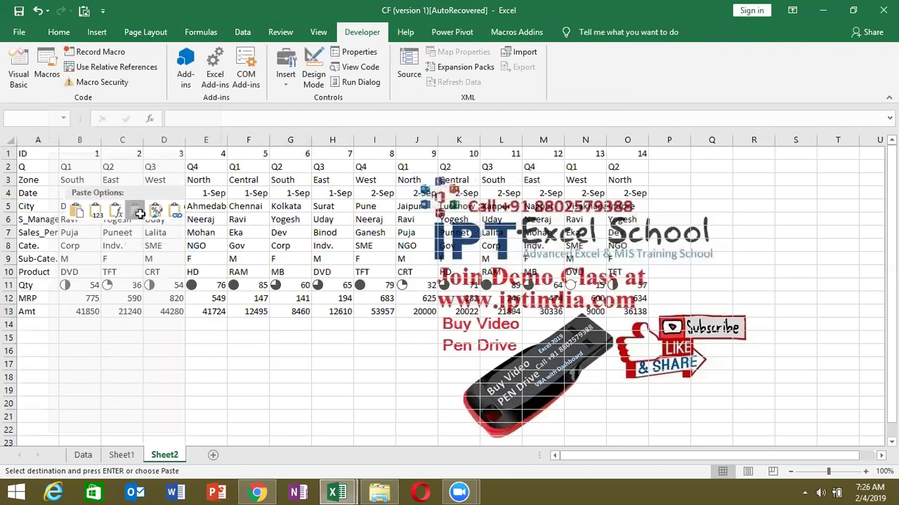
# - Clear the Data sheet's copy marquee and review the transposed table's first row on Sheet2
pyautogui.click(83, 455)
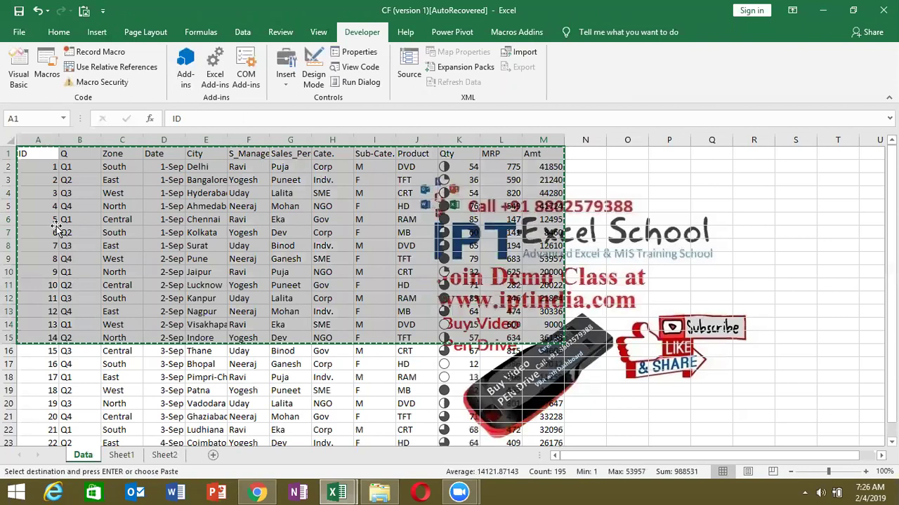
pyautogui.click(56, 231)
pyautogui.click(47, 151)
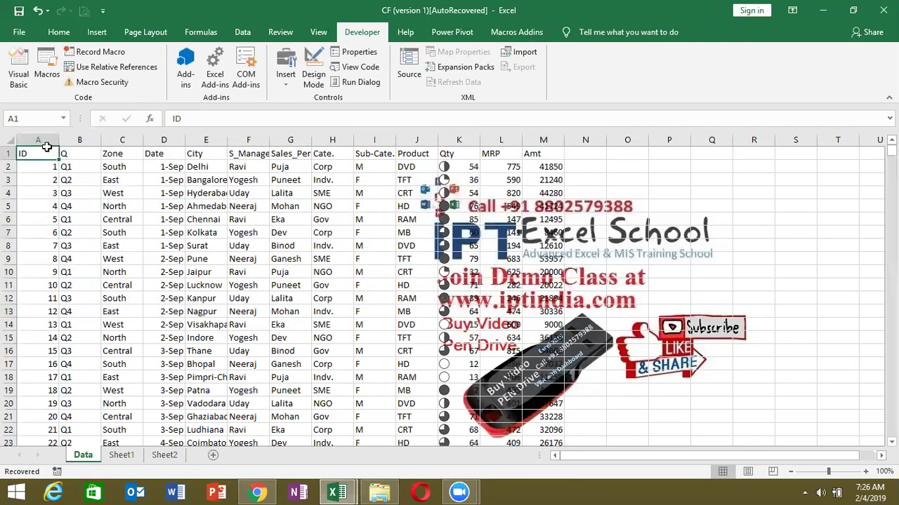
pyautogui.click(45, 140)
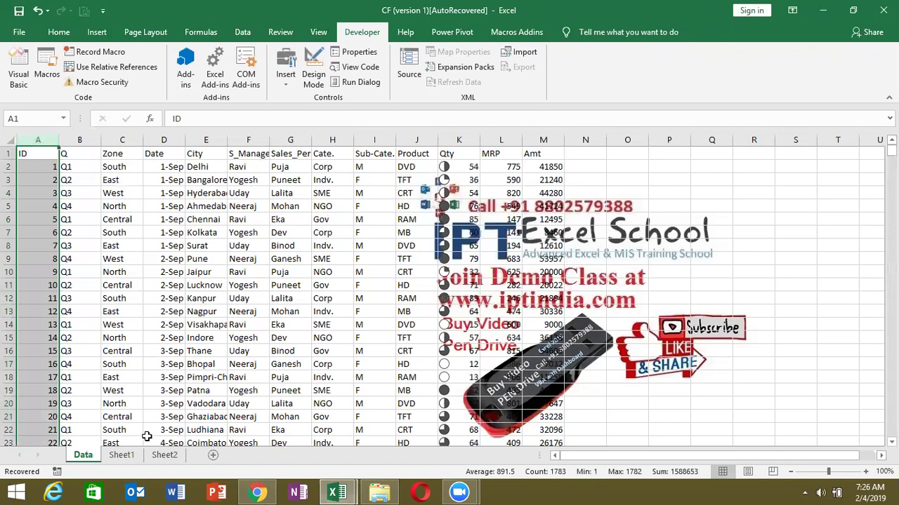
pyautogui.click(163, 455)
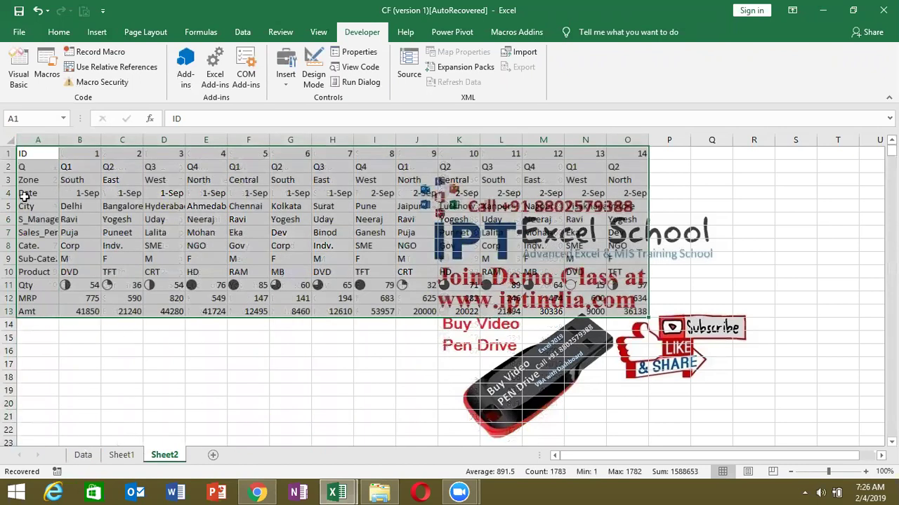
pyautogui.click(10, 153)
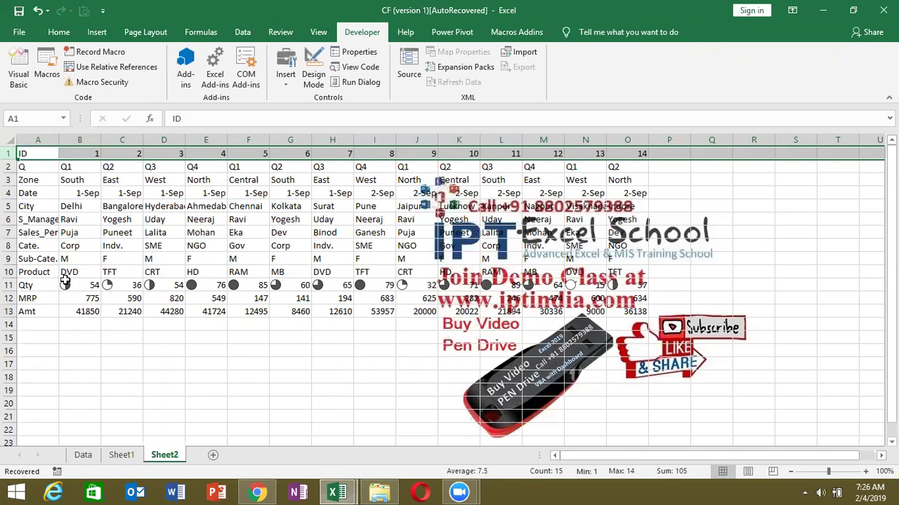
pyautogui.click(40, 133)
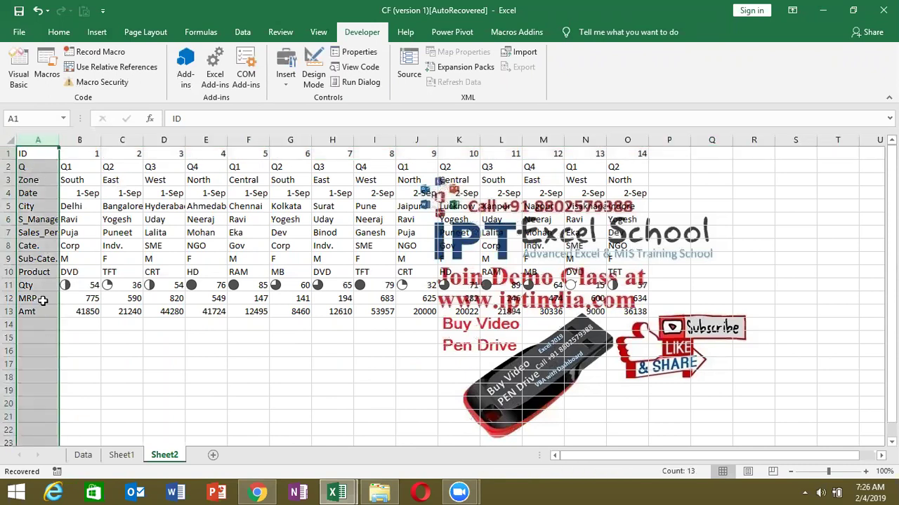
pyautogui.click(9, 155)
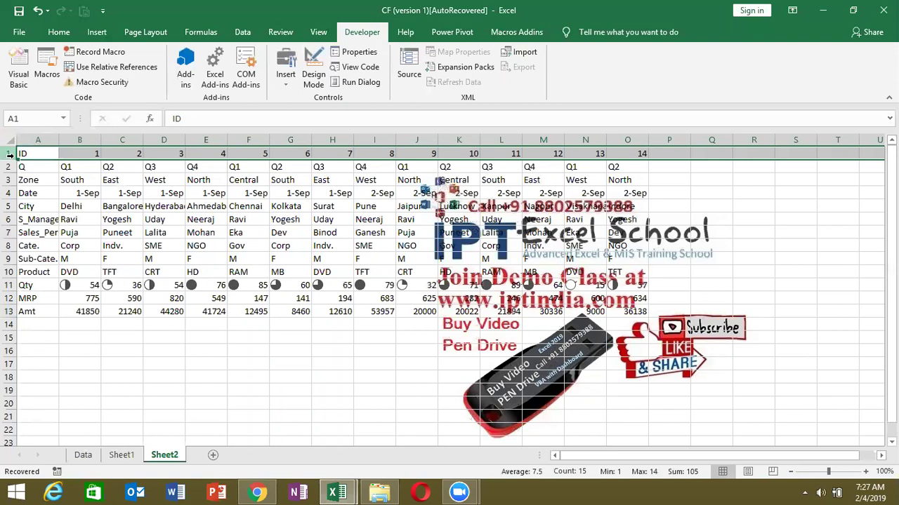
# - Enter 5 as the lookup ID in D16
pyautogui.click(147, 349)
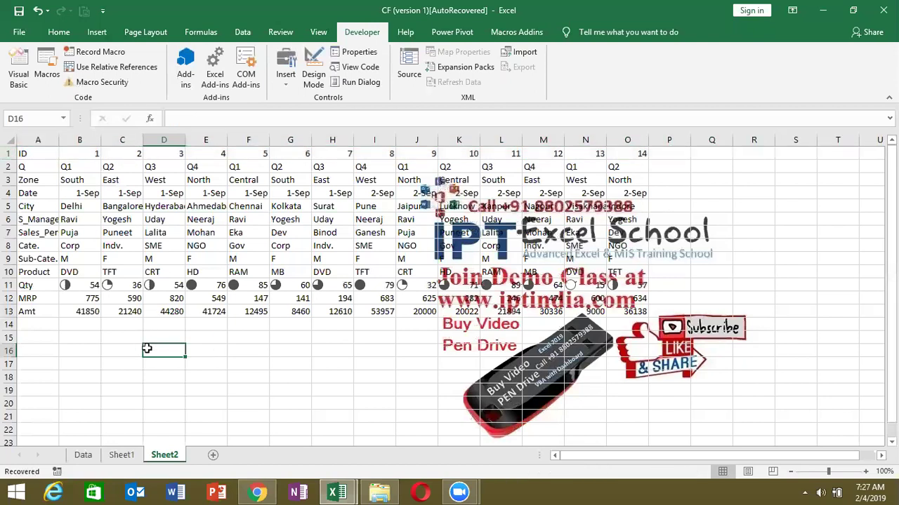
pyautogui.write('5')
pyautogui.press('Return')
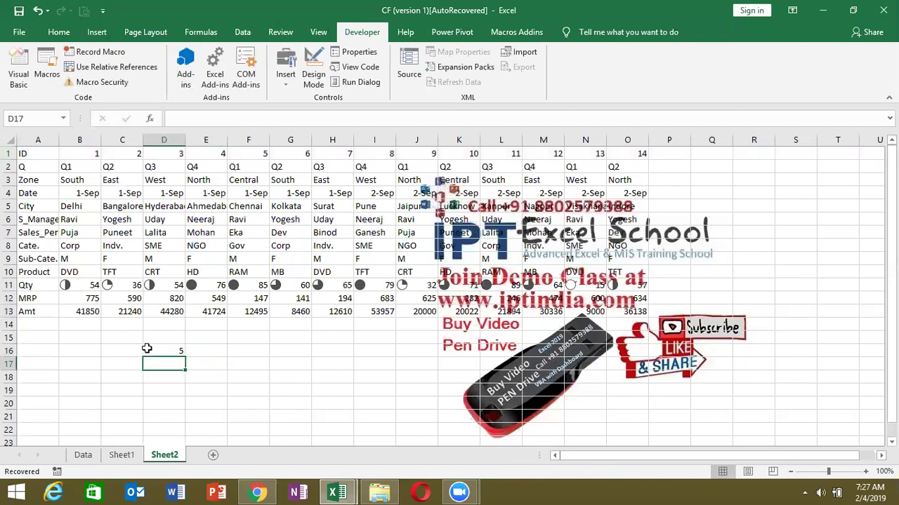
pyautogui.click(147, 349)
pyautogui.press('Return')
pyautogui.press('Up')
pyautogui.press('Right')
# - Add a Zone heading in E15 and begin an HLOOKUP formula in E16
pyautogui.press('Up')
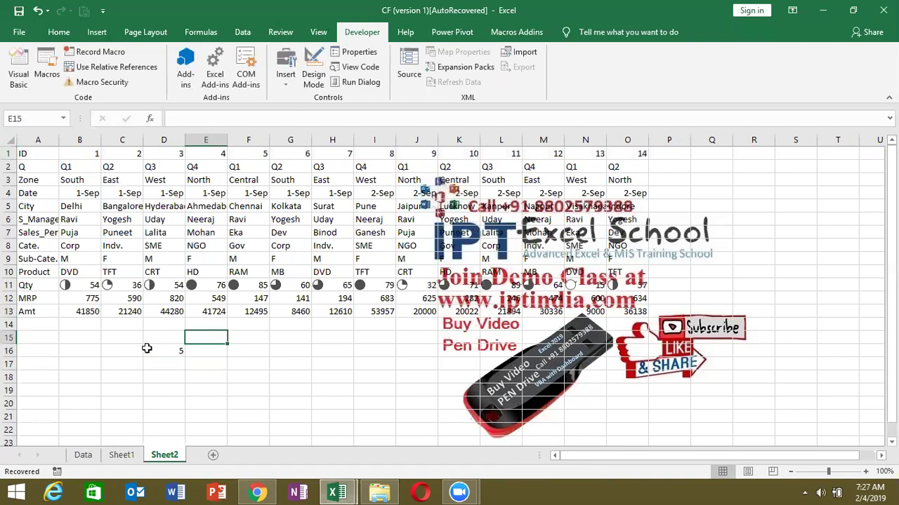
pyautogui.write('Zone')
pyautogui.press('Return')
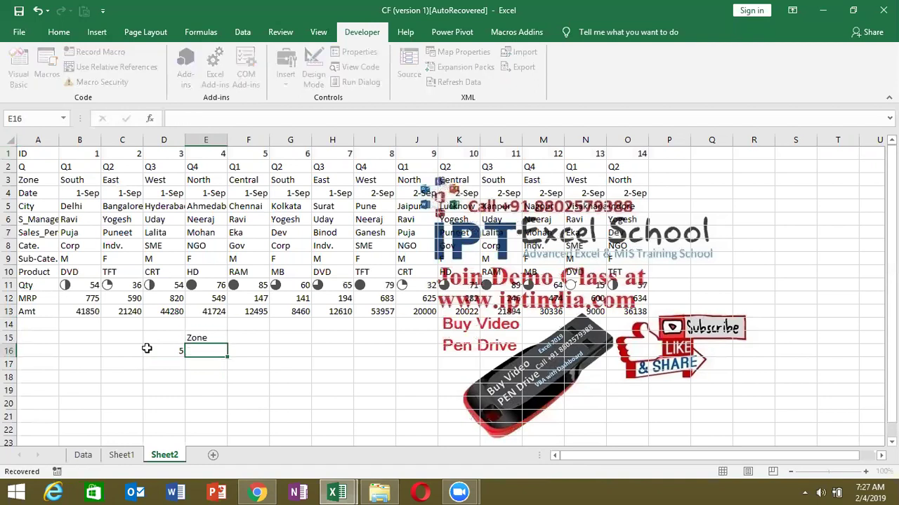
pyautogui.write('=')
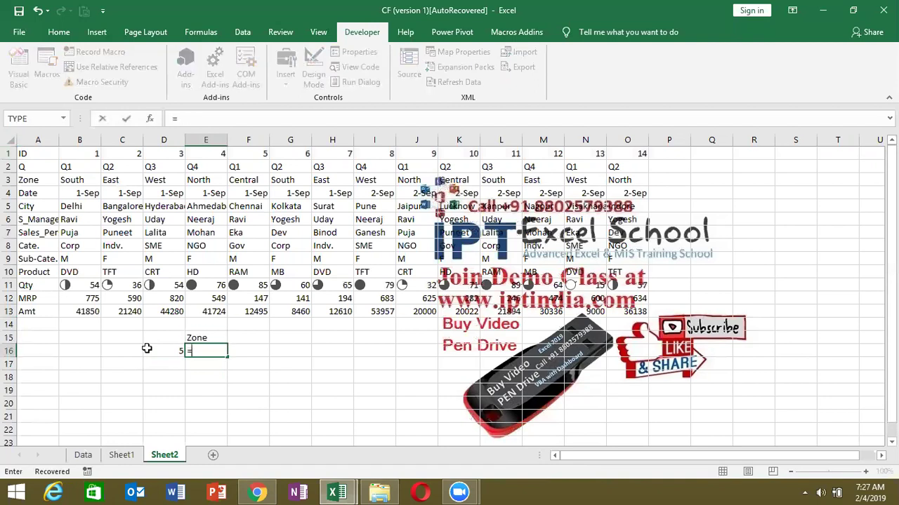
pyautogui.write('HLOOKUP(')
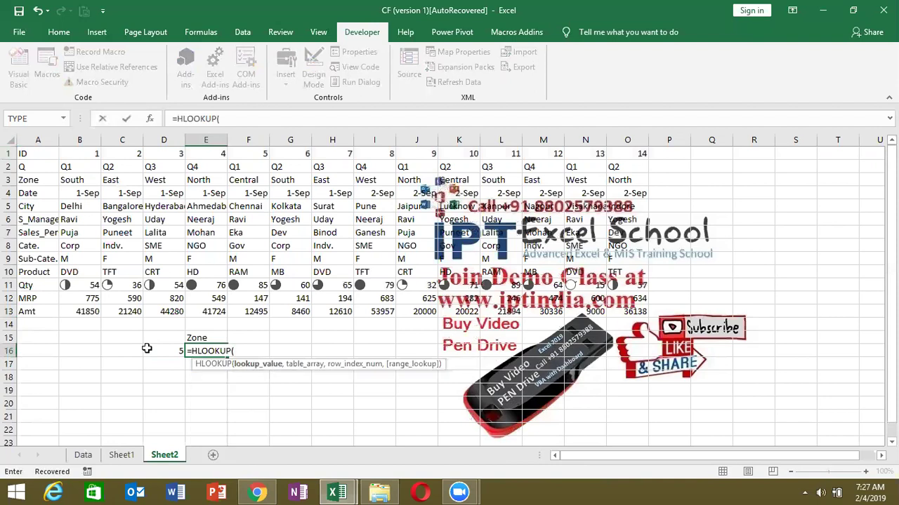
# - Enter =HLOOKUP(D16,1:13,3,0) in E16 to return the zone for the ID in D16
pyautogui.click(169, 351)
pyautogui.write(',')
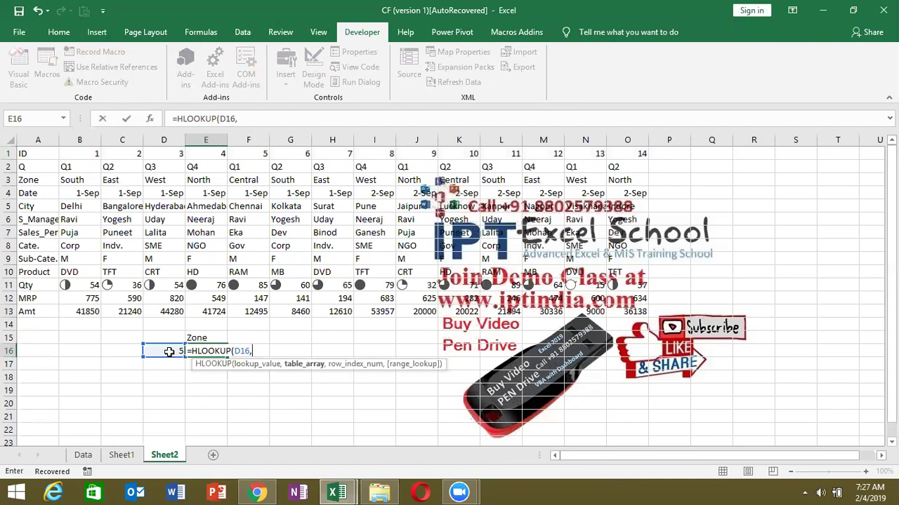
pyautogui.click(10, 153)
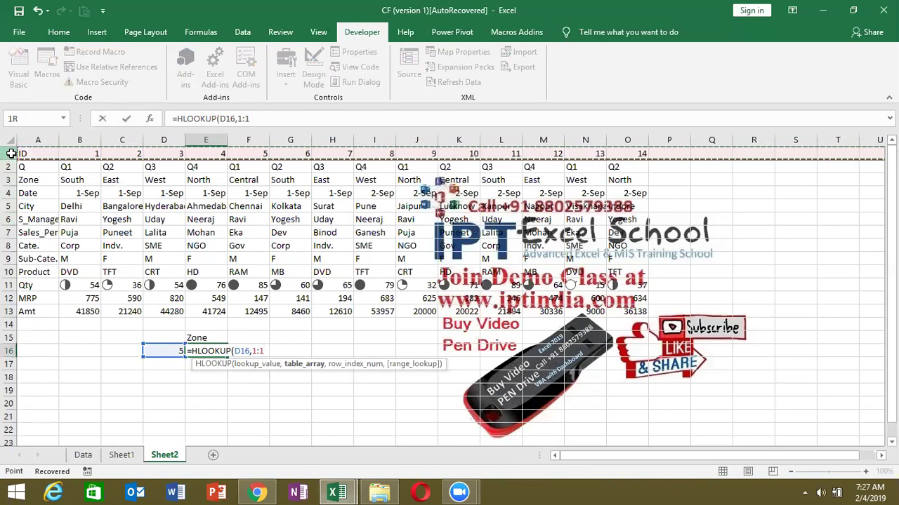
pyautogui.moveTo(10, 156); pyautogui.dragTo(9, 311)
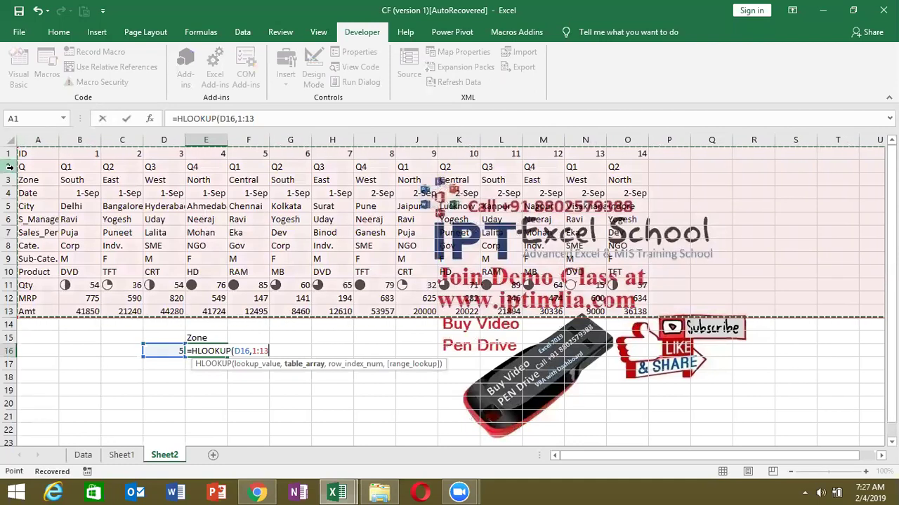
pyautogui.write(',')
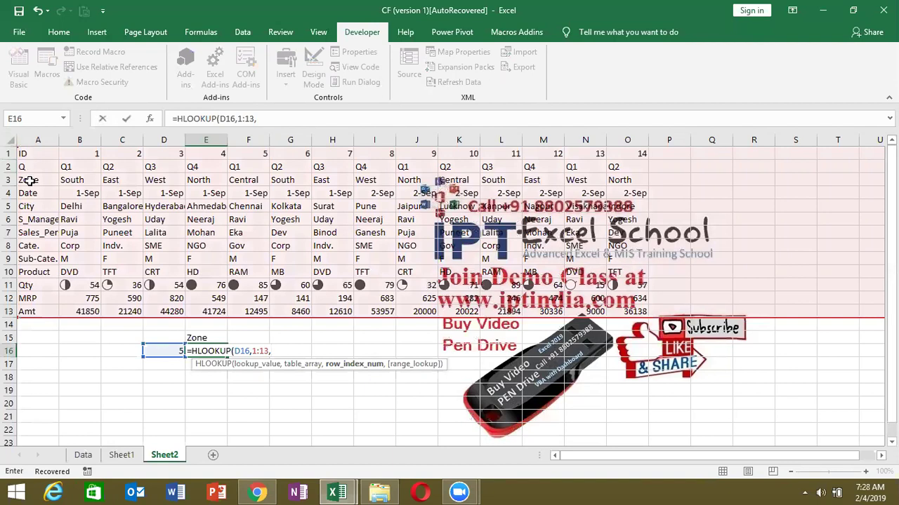
pyautogui.write('2')
pyautogui.press('BackSpace')
pyautogui.write('3,0')
pyautogui.press('Return')
pyautogui.press('Up')
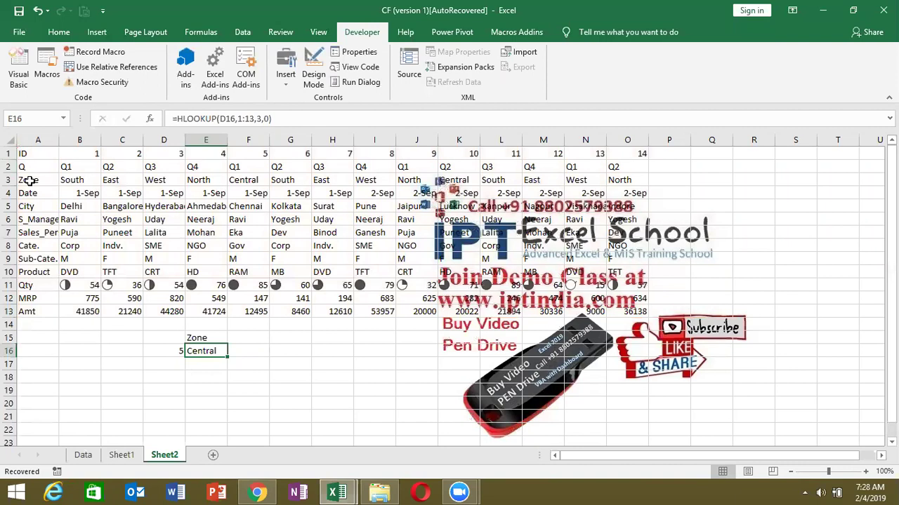
# - Change the lookup ID in D16 to 7 so E16 returns East
pyautogui.press('Left')
pyautogui.write('7')
pyautogui.press('Return')
pyautogui.press('Up')
pyautogui.press('Right')
# - Review the INDEX and OFFSET formulas on Sheet1, then return to Sheet2 and select D18
pyautogui.click(130, 455)
pyautogui.click(177, 311)
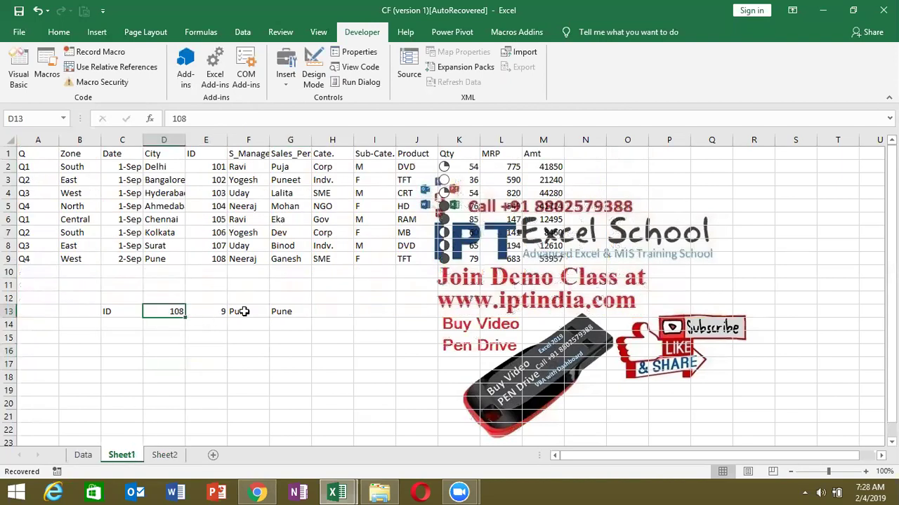
pyautogui.click(244, 311)
pyautogui.click(295, 318)
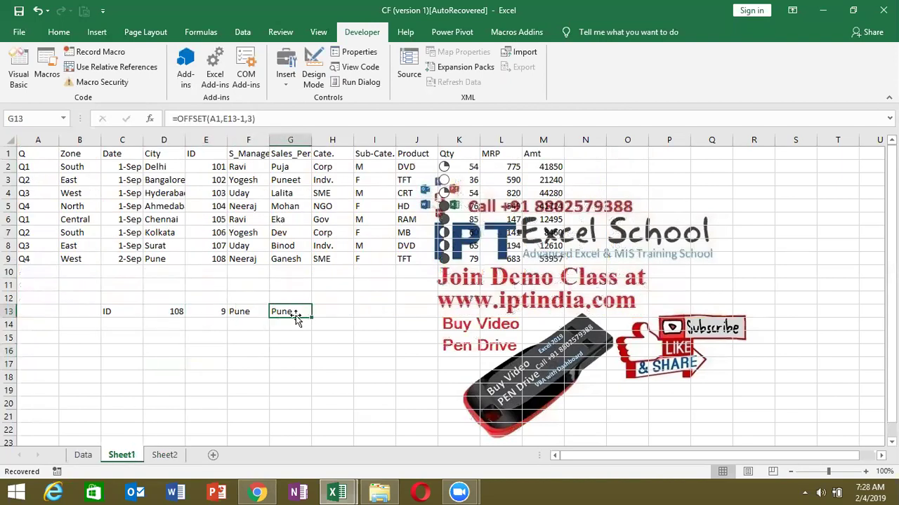
pyautogui.click(164, 455)
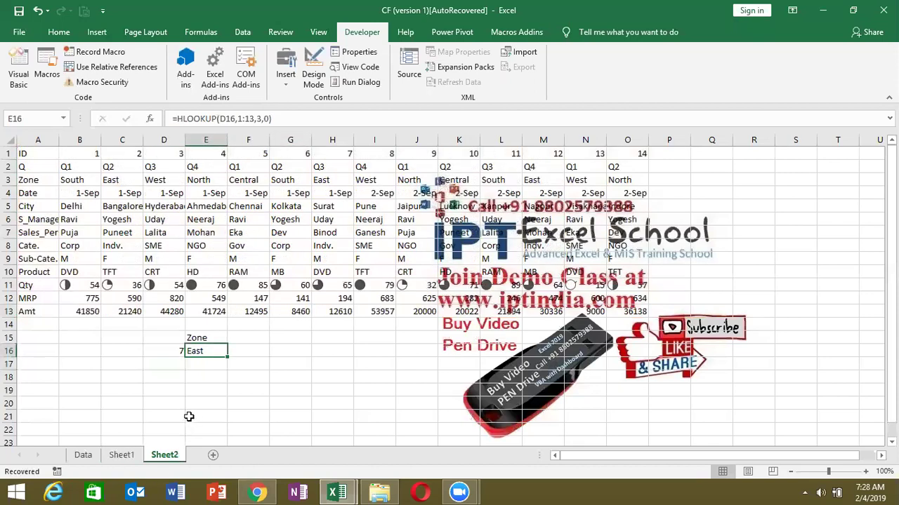
pyautogui.click(167, 377)
# - Enter =MATCH(D16,1:1,0) in D18, giving column position 8 for ID 7
pyautogui.write('=')
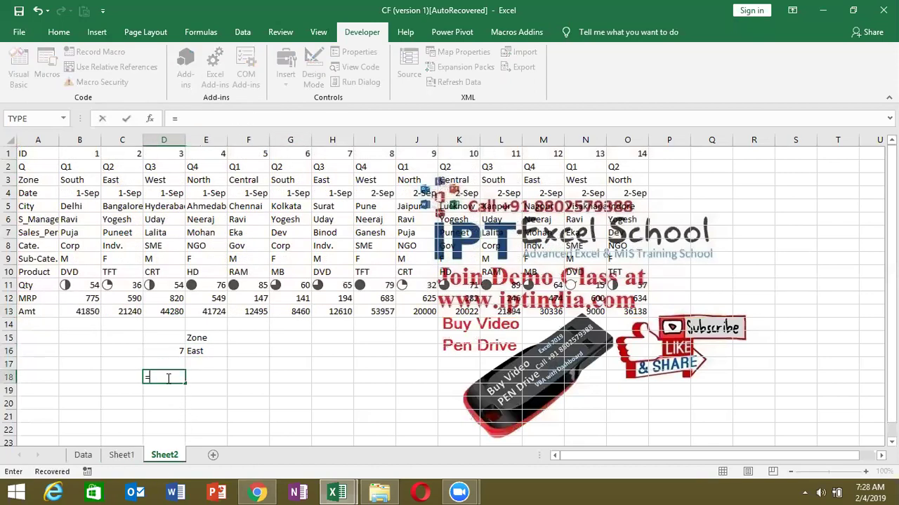
pyautogui.write('m')
pyautogui.press('Tab')
pyautogui.press('Up')
pyautogui.press('Up')
pyautogui.write(',')
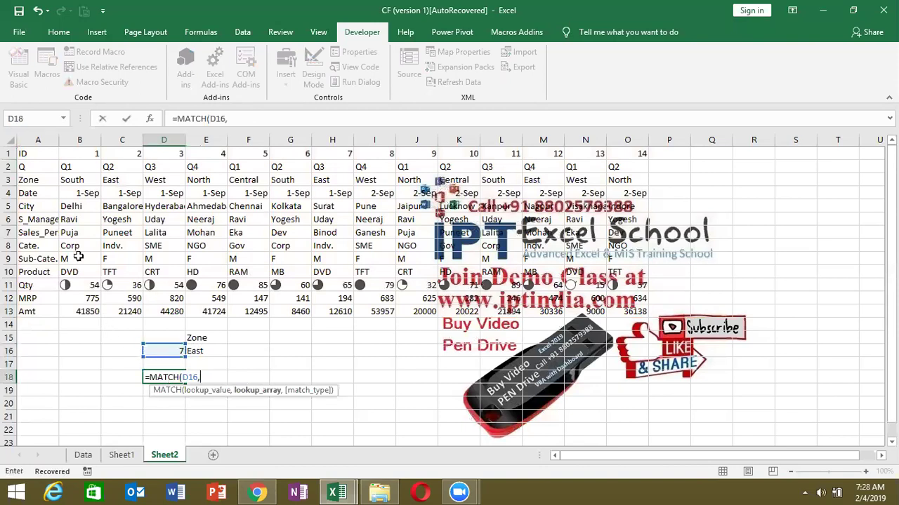
pyautogui.click(10, 154)
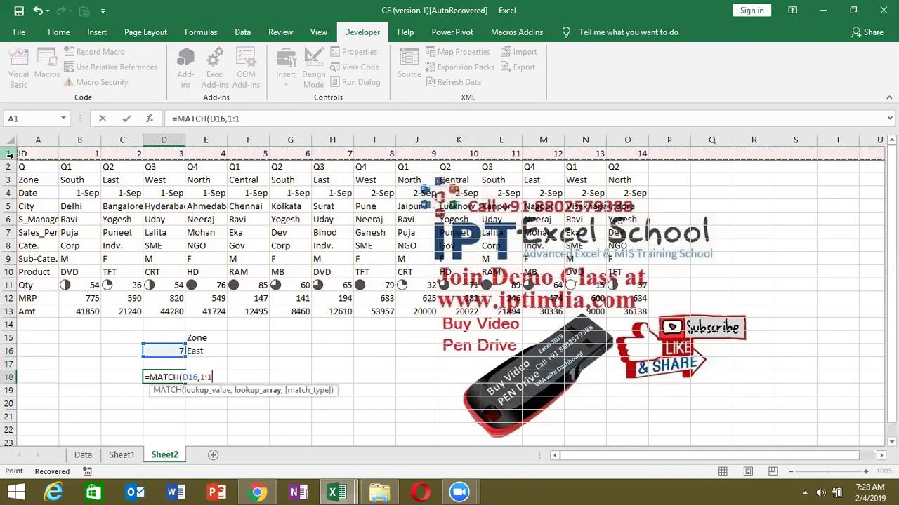
pyautogui.write(',0')
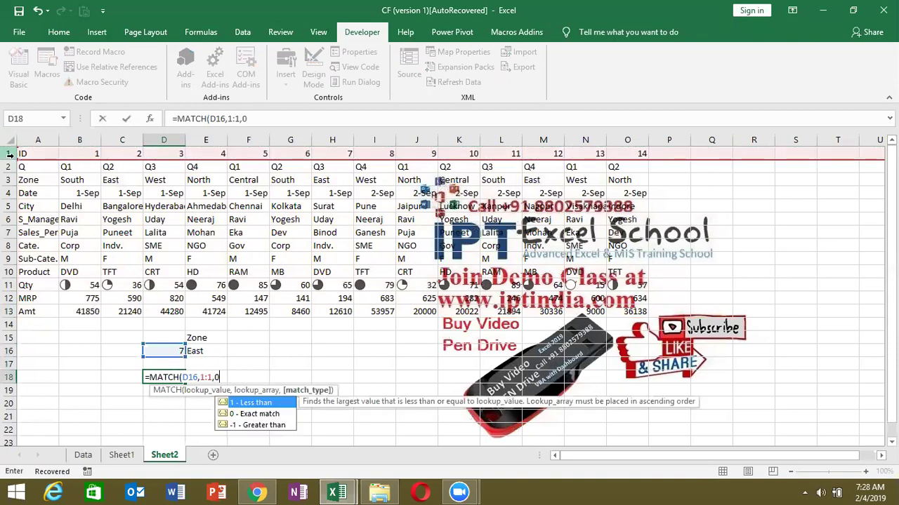
pyautogui.write(')')
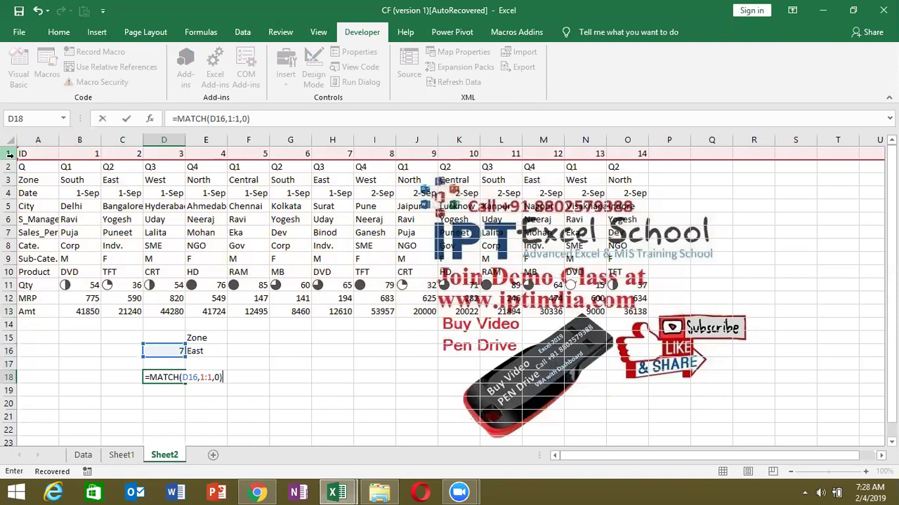
pyautogui.press('Return')
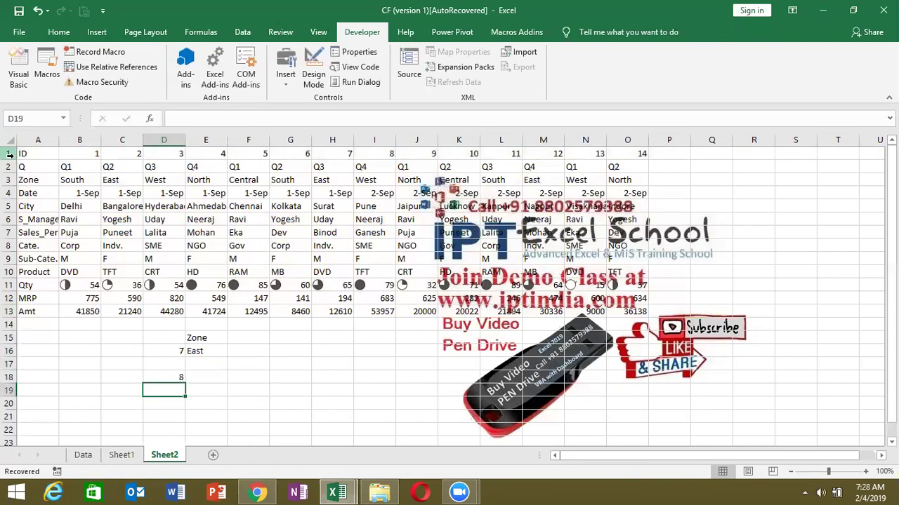
pyautogui.press('Up')
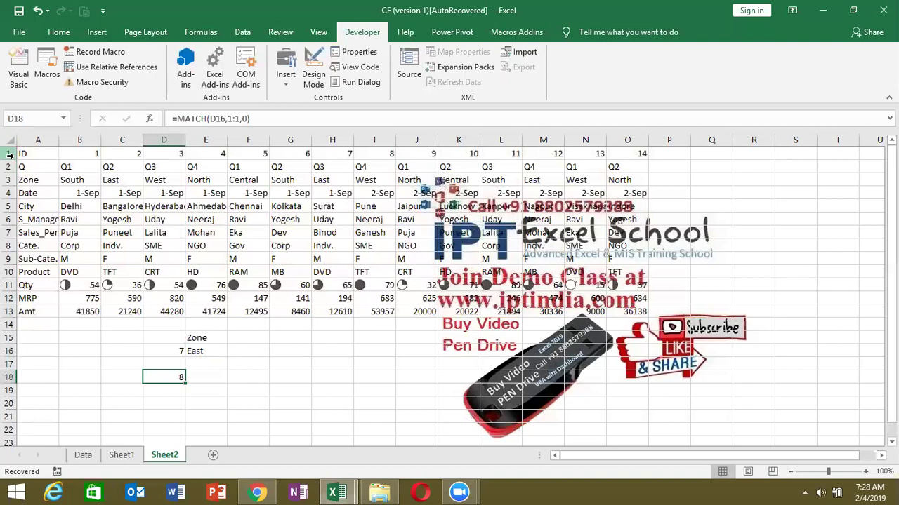
pyautogui.press('Right')
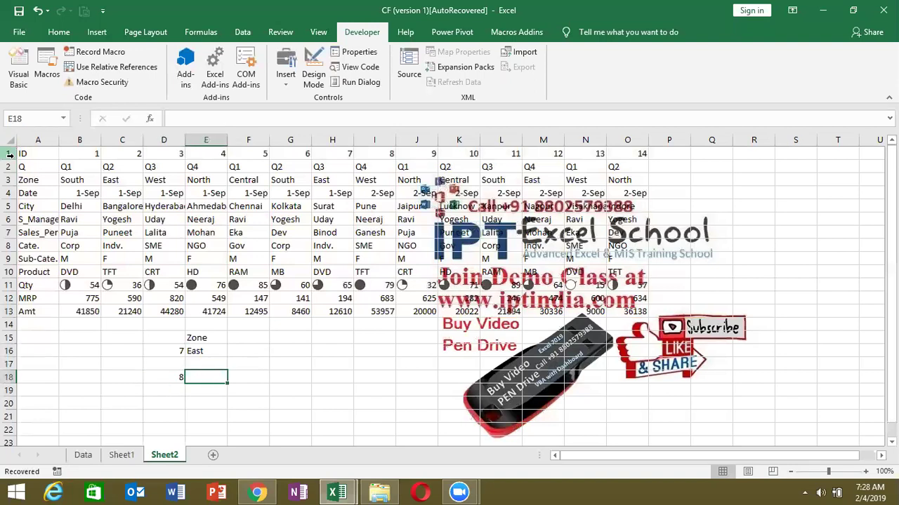
# - Enter =INDEX(A1:O13,3,D18) in E18 to return the zone of the matched ID
pyautogui.write('=INDEX(')
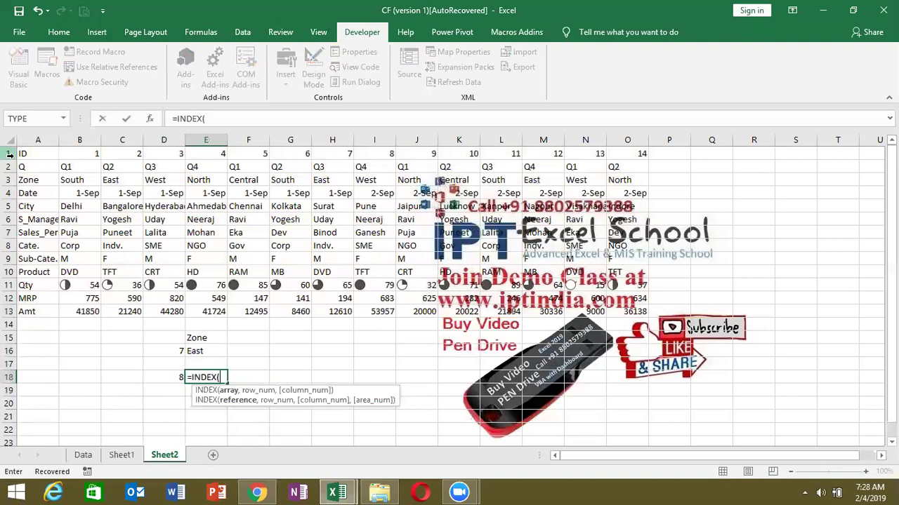
pyautogui.moveTo(28, 153)
pyautogui.mouseDown()
pyautogui.moveTo(601, 247)
pyautogui.moveTo(634, 309)
pyautogui.mouseUp()
pyautogui.write(',')
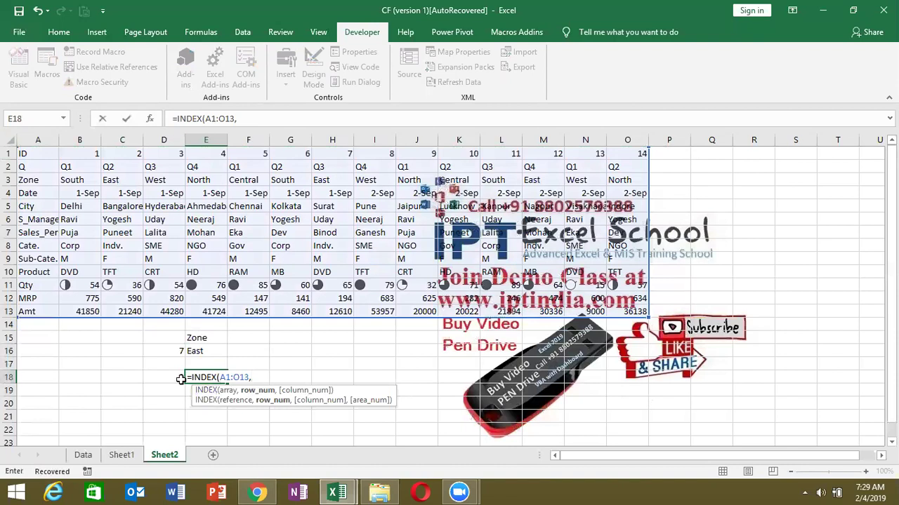
pyautogui.click(182, 379)
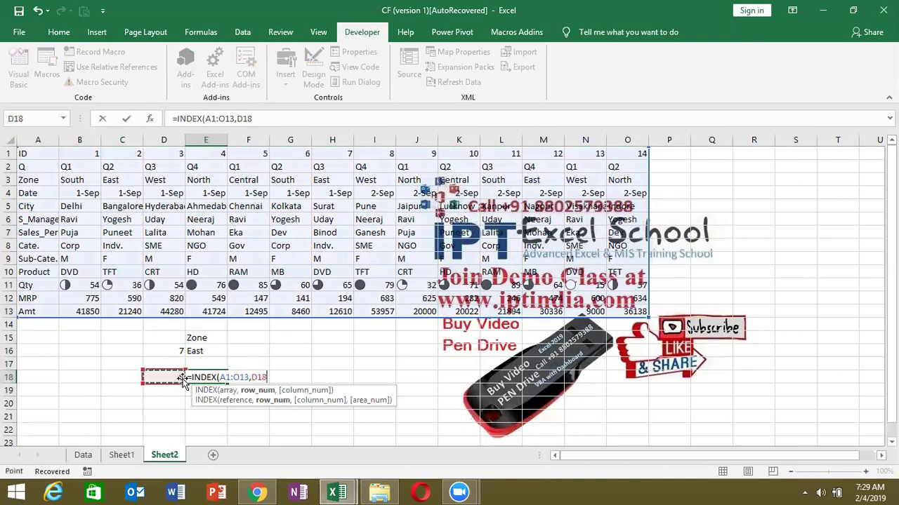
pyautogui.write(',')
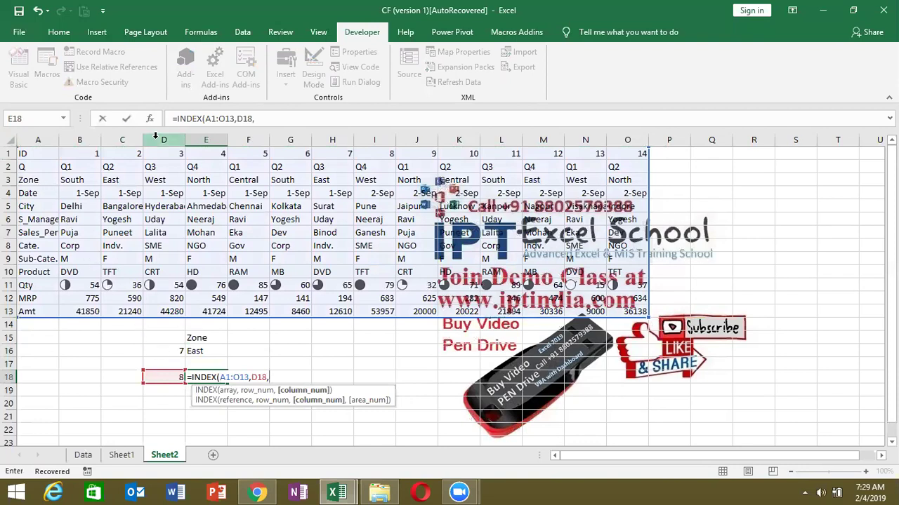
pyautogui.press('BackSpace')
pyautogui.press('BackSpace')
pyautogui.press('BackSpace')
pyautogui.press('BackSpace')
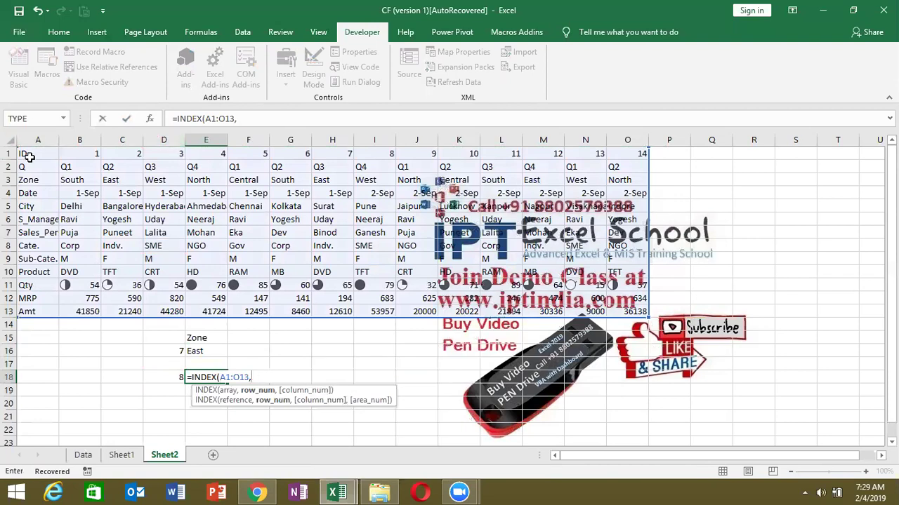
pyautogui.write('3')
pyautogui.write(',')
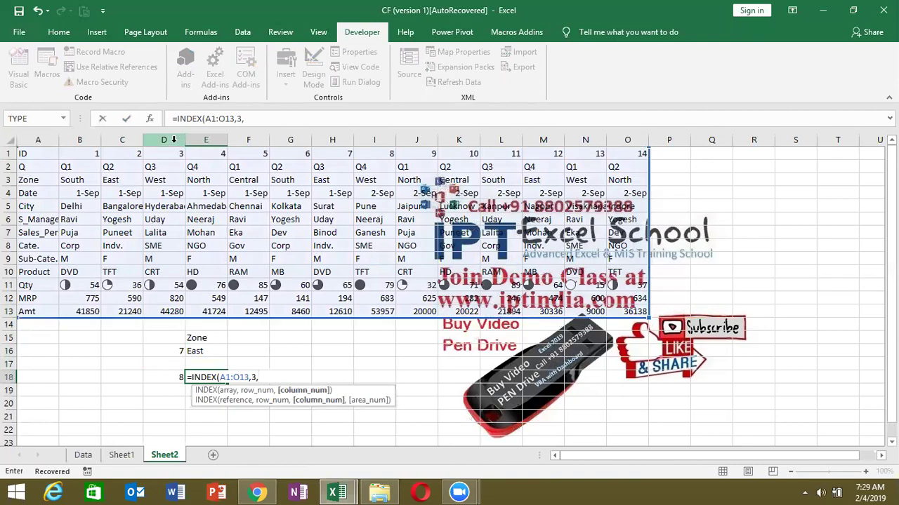
pyautogui.click(178, 378)
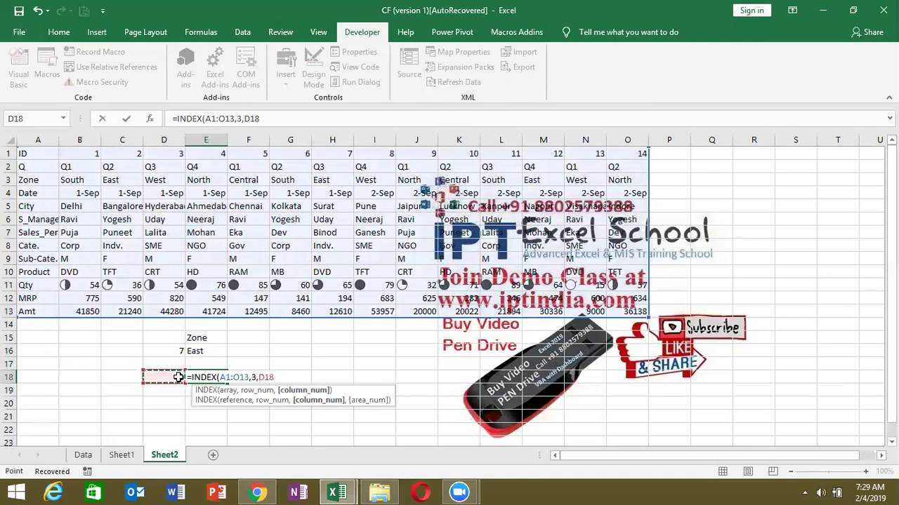
pyautogui.write(')')
pyautogui.press('Return')
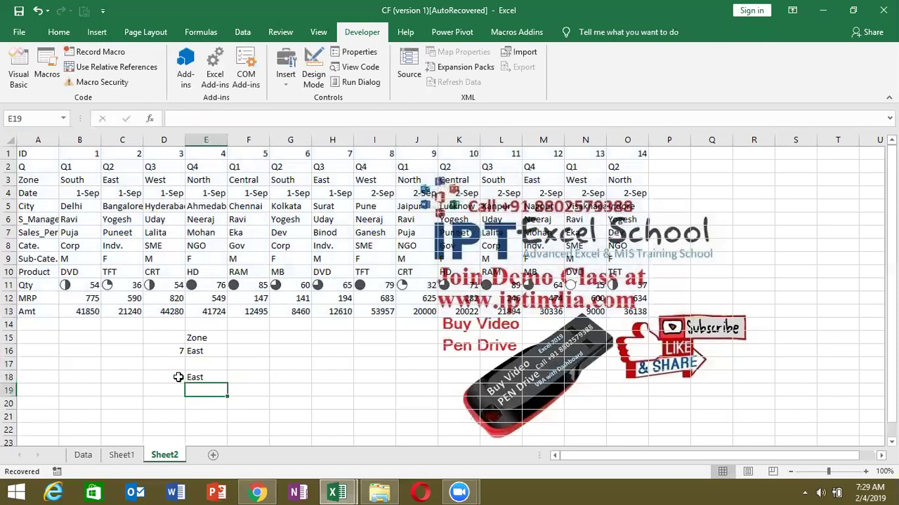
pyautogui.press('Up')
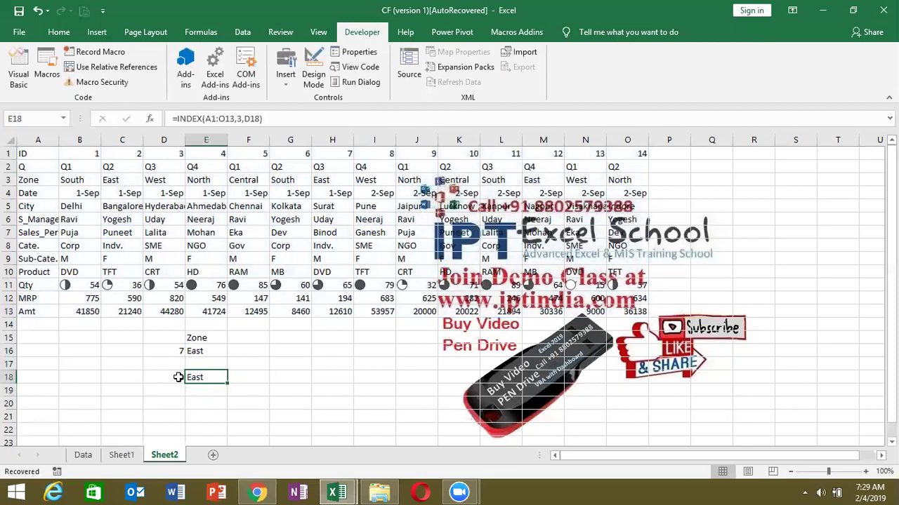
# - Change the lookup ID in D16 to 3 so D18 and E18 update to West
pyautogui.click(165, 377)
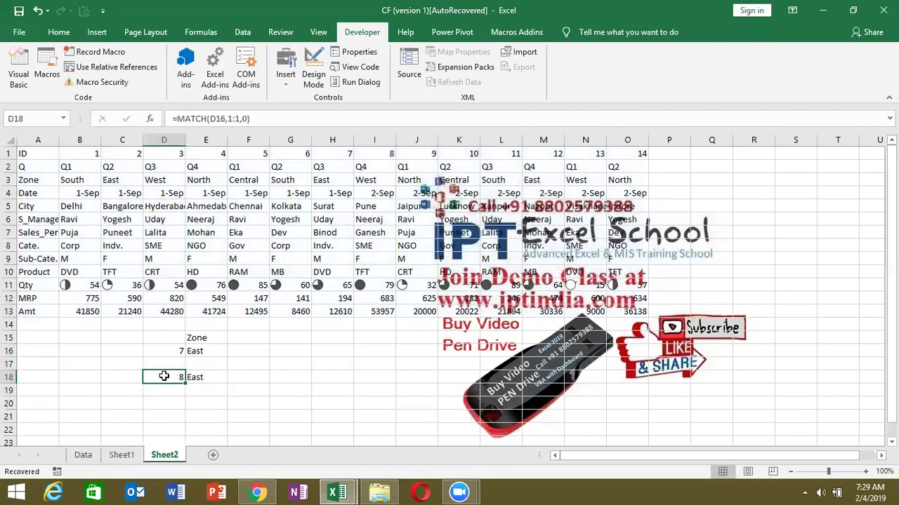
pyautogui.click(177, 352)
pyautogui.write('8')
pyautogui.press('Return')
pyautogui.click(178, 352)
pyautogui.press('Up')
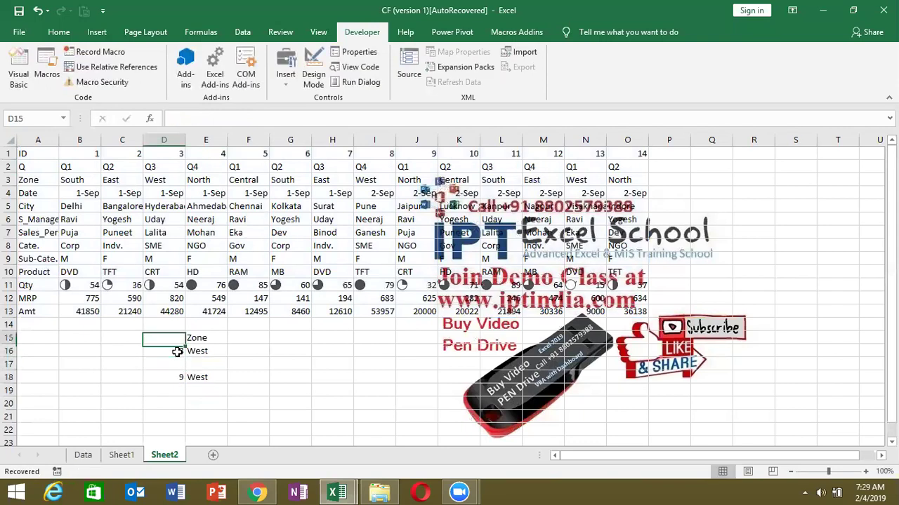
pyautogui.write('3')
pyautogui.press('Escape')
pyautogui.click(178, 351)
pyautogui.write('3')
pyautogui.press('Return')
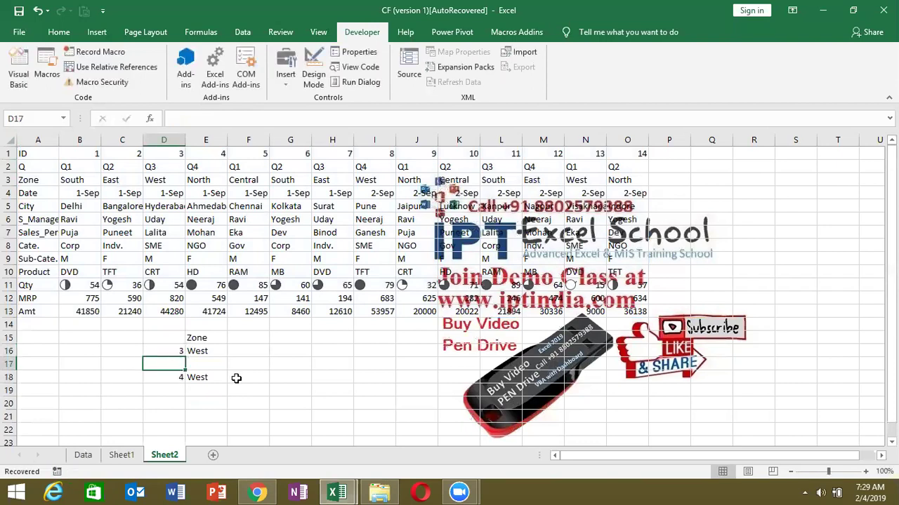
# - Start an OFFSET formula in F18
pyautogui.click(236, 377)
pyautogui.write('=of')
pyautogui.press('Tab')
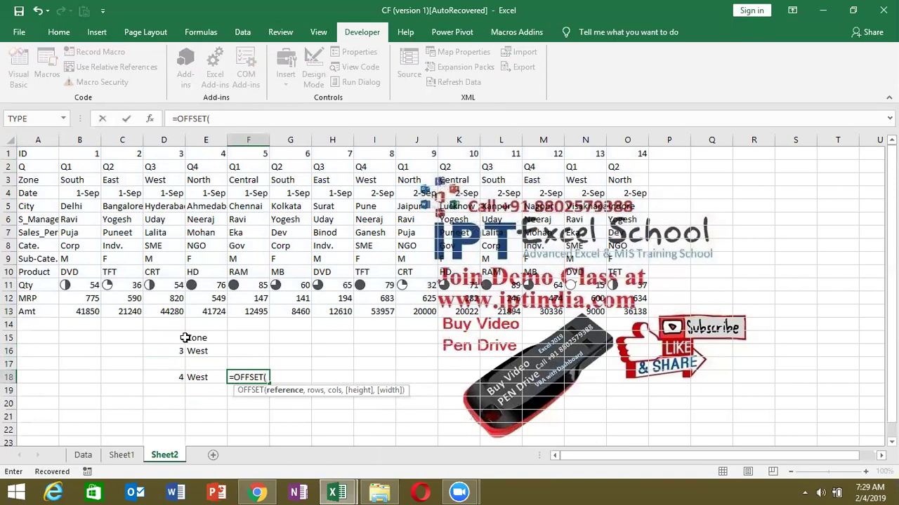
# - Complete F18 as =OFFSET(A1,2,D18-1), also returning West, then go back to Sheet1
pyautogui.click(42, 156)
pyautogui.write(',')
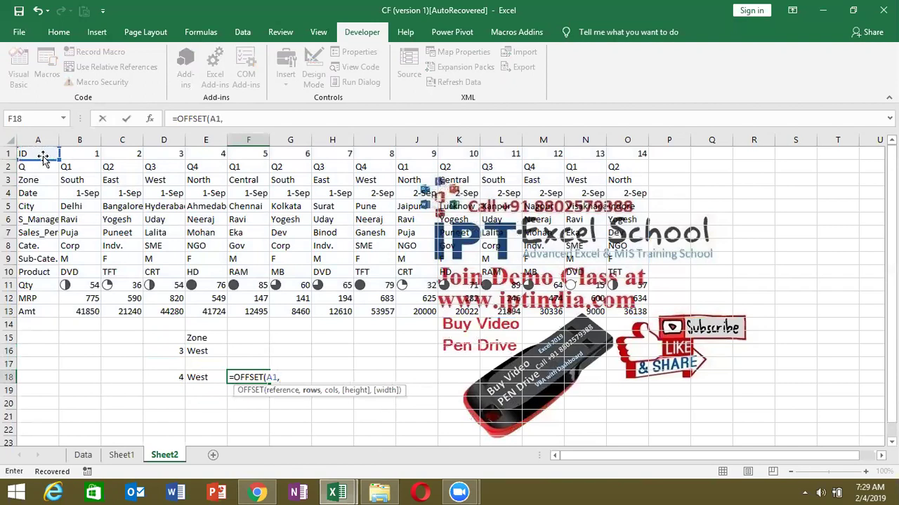
pyautogui.write('2,')
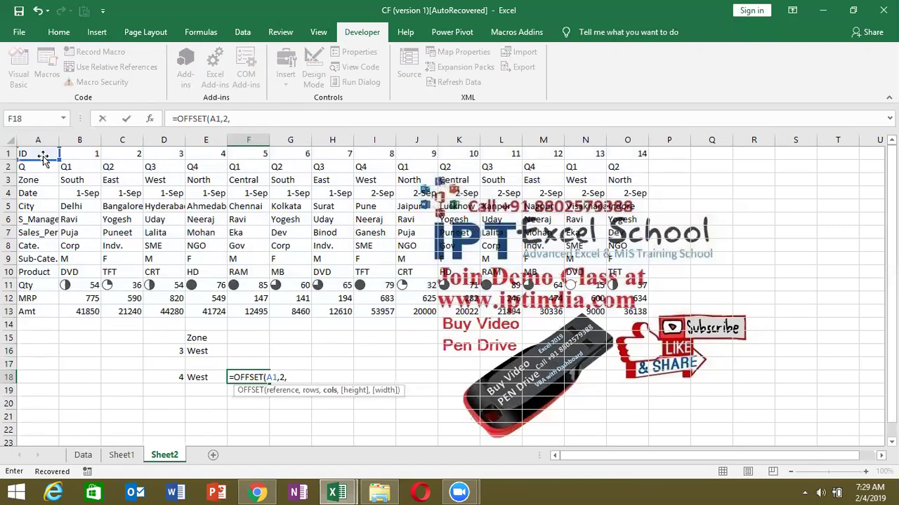
pyautogui.click(170, 383)
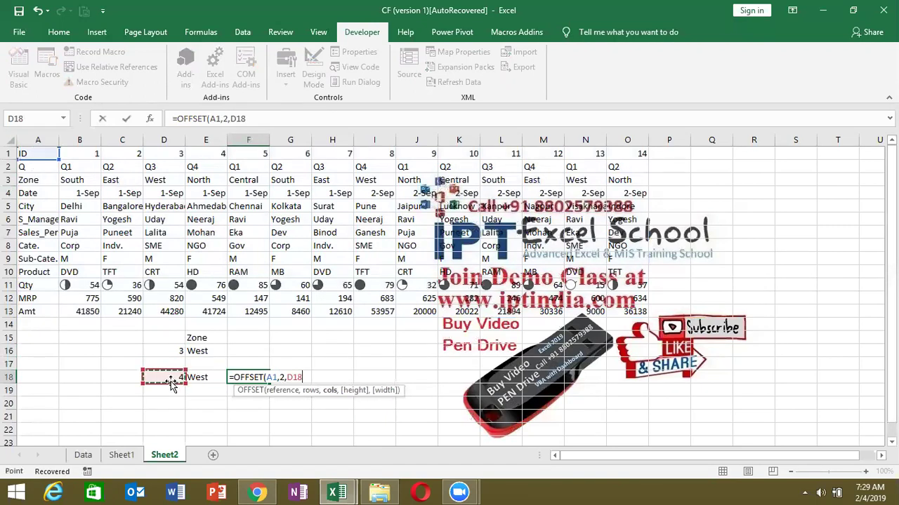
pyautogui.write('-1')
pyautogui.press('Return')
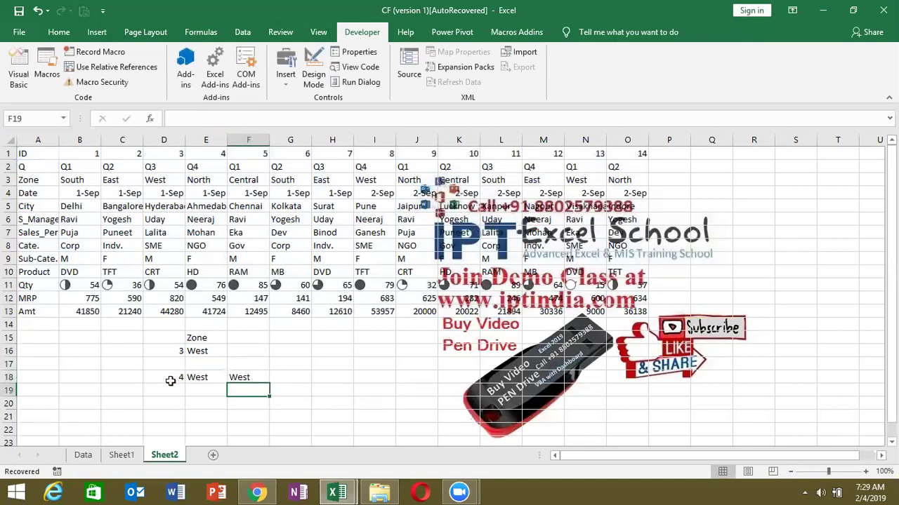
pyautogui.press('Up')
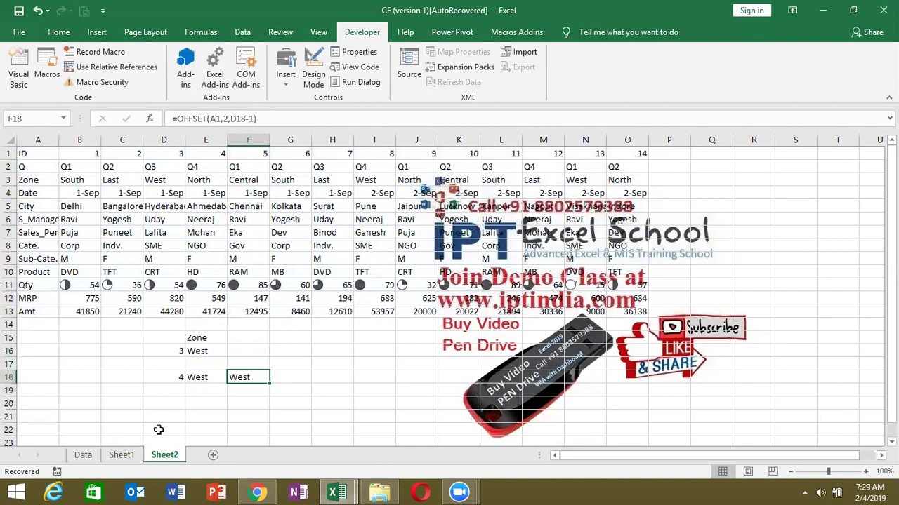
pyautogui.click(132, 456)
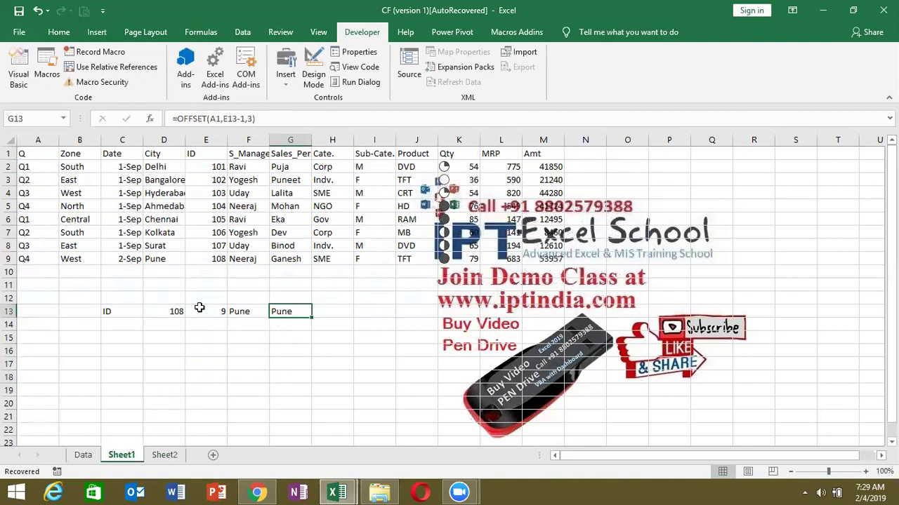
# - Replace the E13 reference in the F13 INDEX and G13 OFFSET formulas with MATCH(D13,E1:E9,0)
pyautogui.click(203, 311)
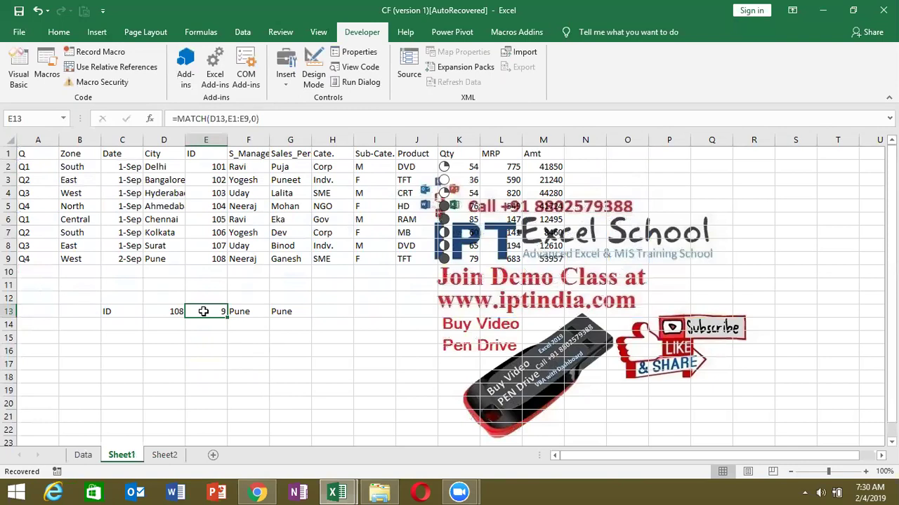
pyautogui.click(179, 120)
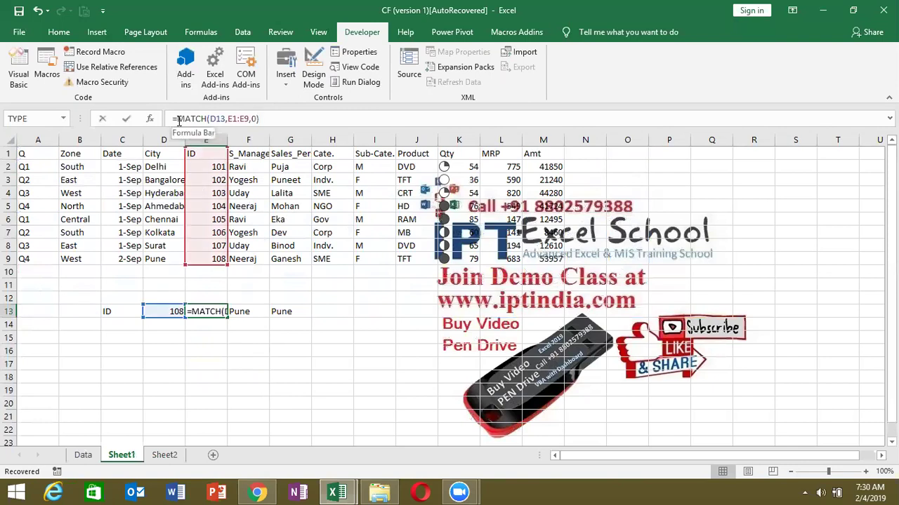
pyautogui.moveTo(179, 120); pyautogui.dragTo(259, 119)
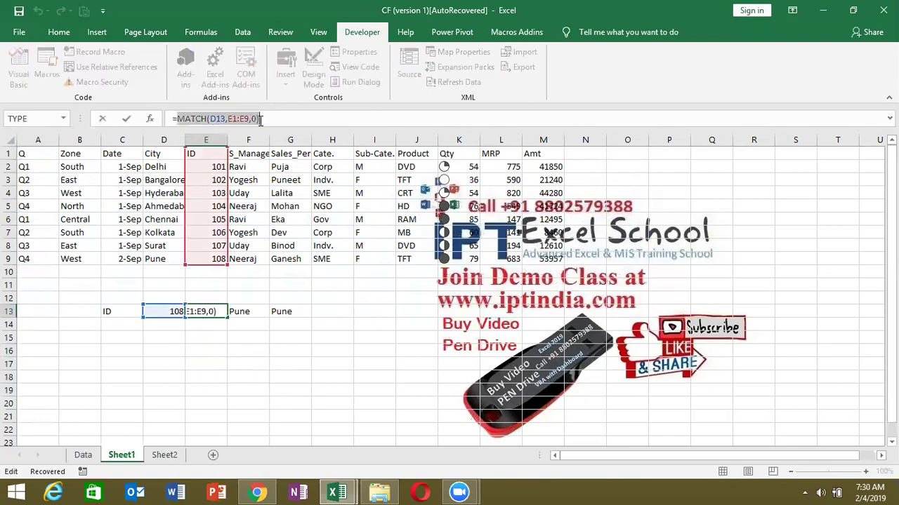
pyautogui.press('Escape')
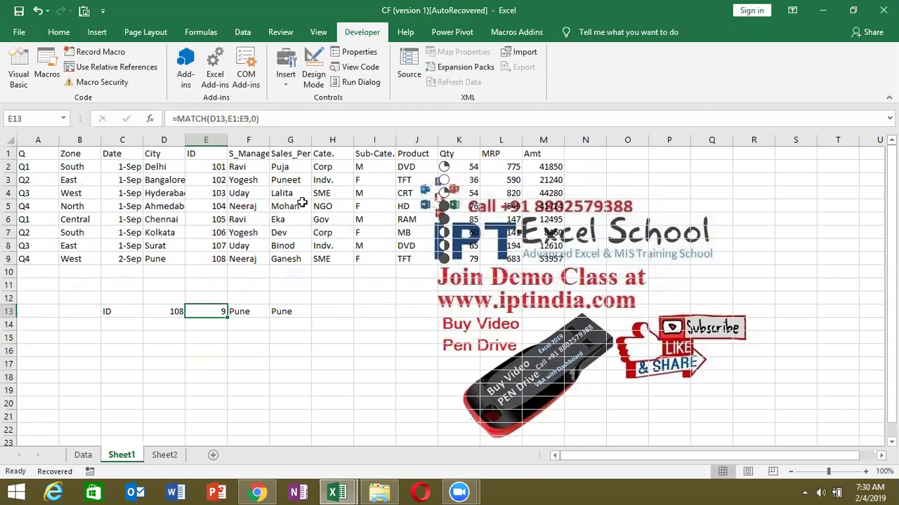
pyautogui.click(250, 310)
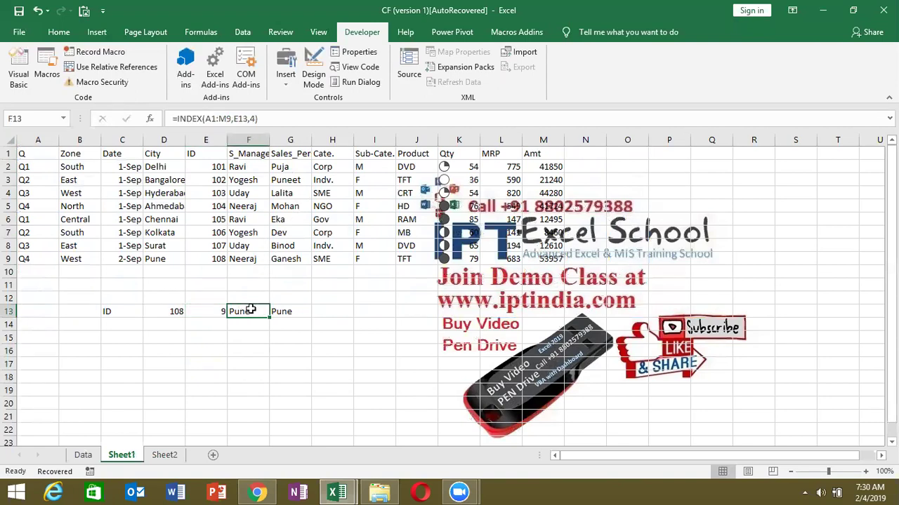
pyautogui.click(238, 120)
pyautogui.doubleClick(239, 119)
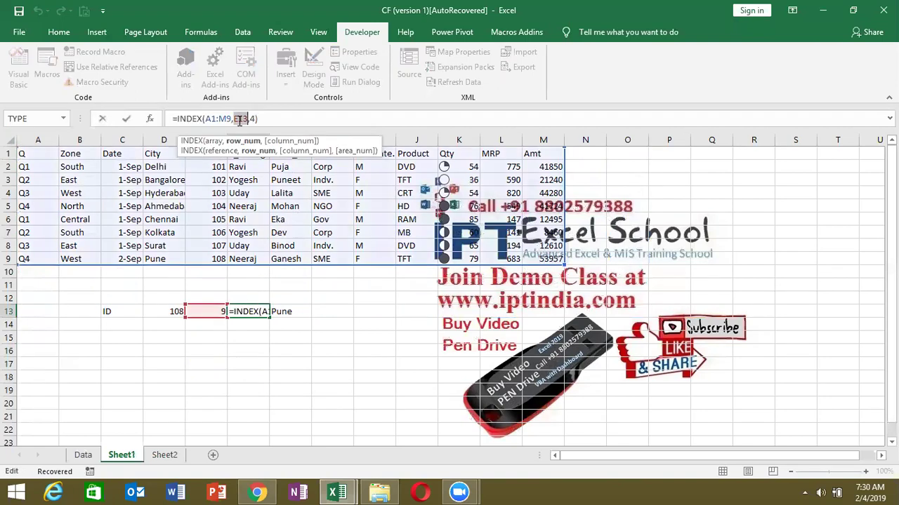
pyautogui.write('MATCH(D13,E1:E9,0),')
pyautogui.hotkey('ctrl', 'Return')
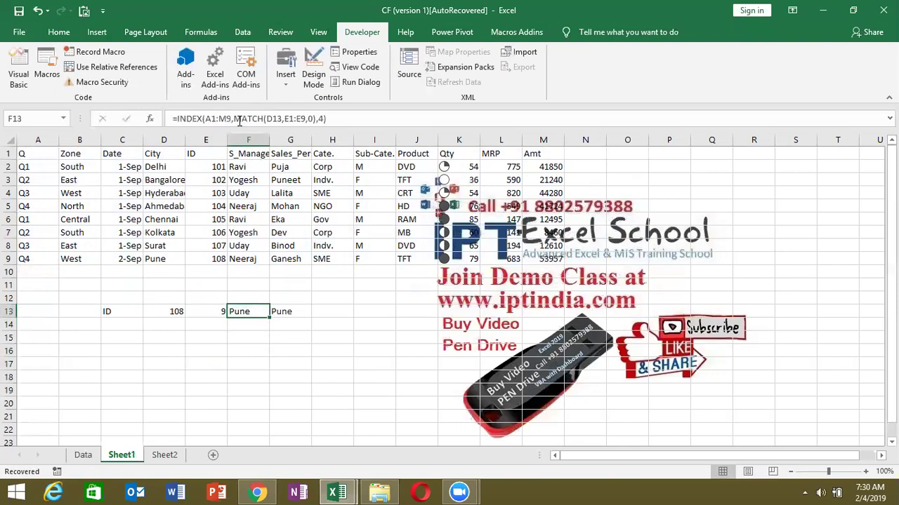
pyautogui.press('Right')
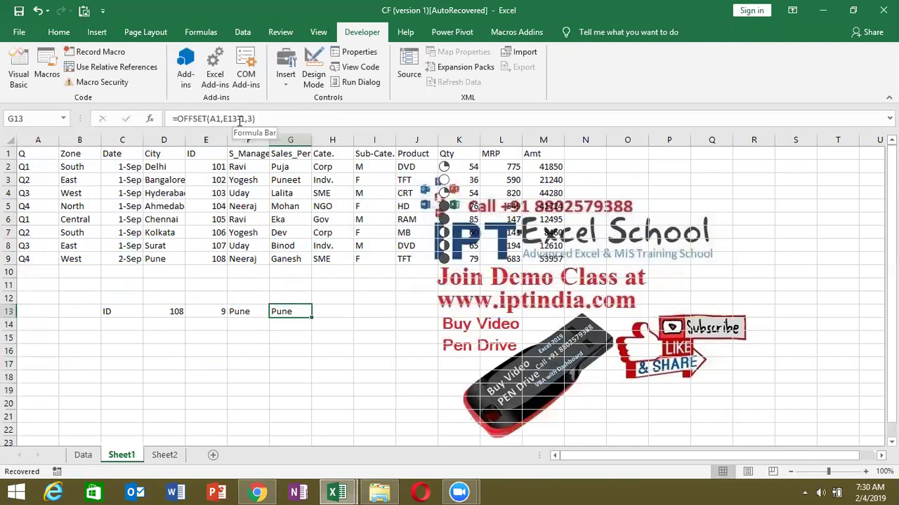
pyautogui.doubleClick(231, 119)
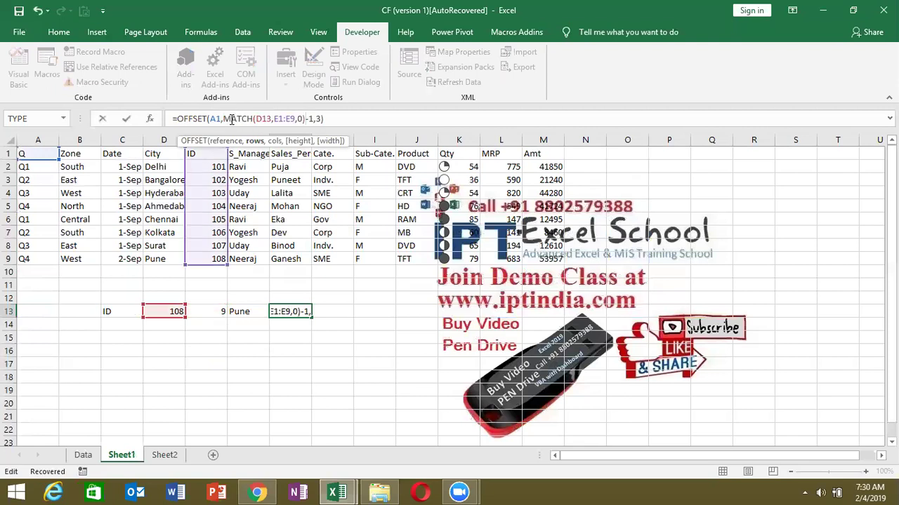
pyautogui.hotkey('ctrl', 'Return')
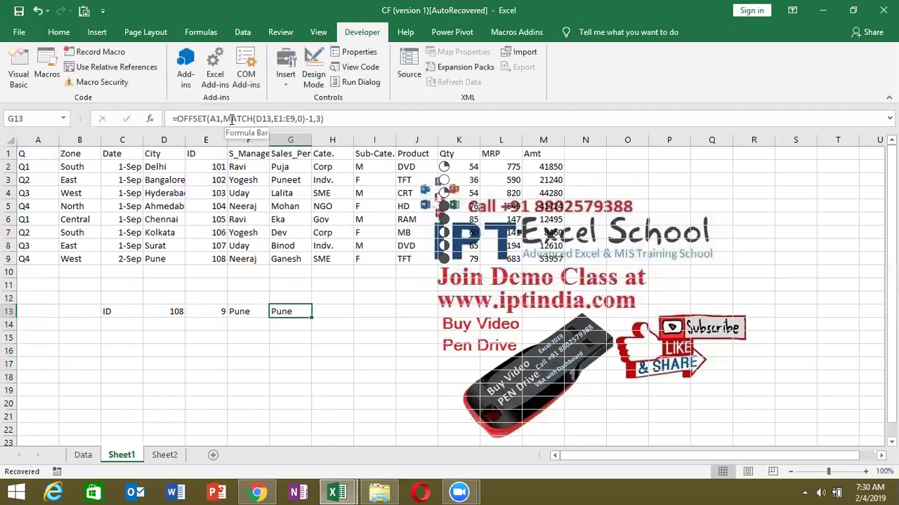
# - Delete the helper MATCH in E13 to test the formulas, then undo the deletion
pyautogui.press('Left')
pyautogui.press('Left')
pyautogui.press('Delete')
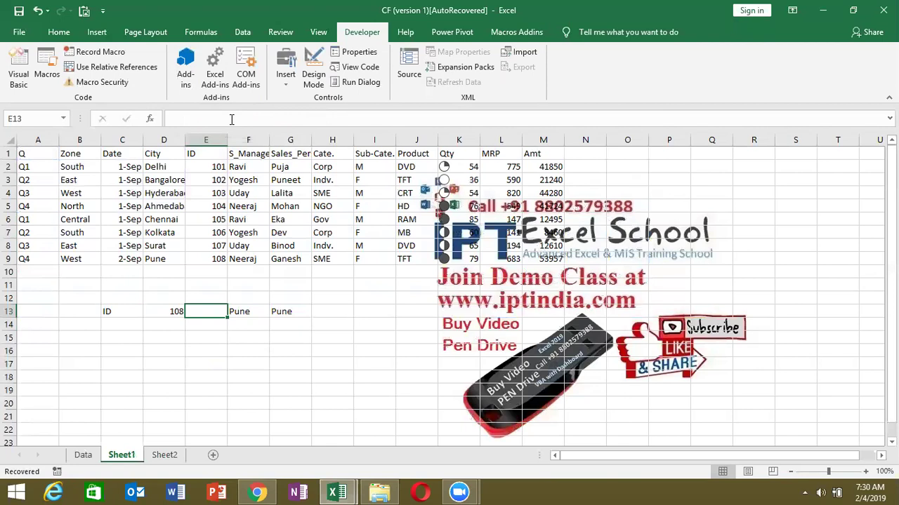
pyautogui.hotkey('ctrl', 'z')
# - On Sheet2, replace D18 in E18's INDEX formula with MATCH(D16,A1:A13,0)
pyautogui.click(166, 456)
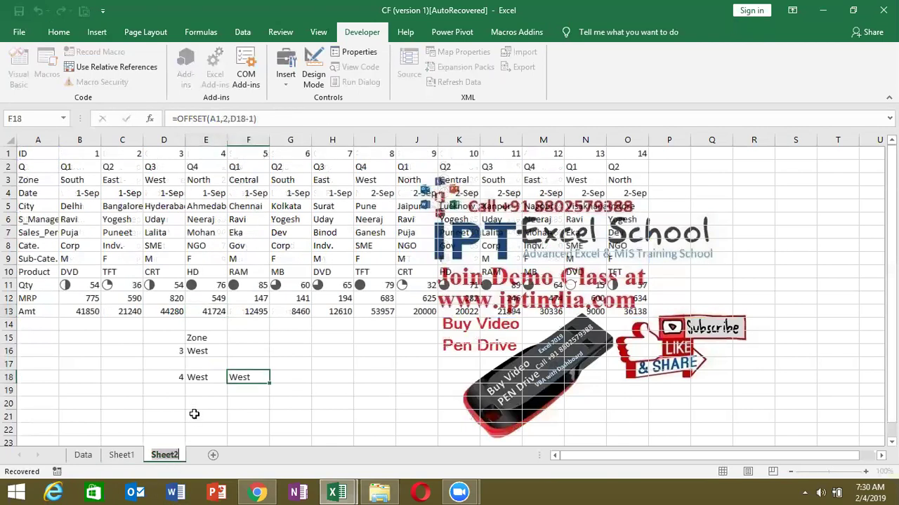
pyautogui.click(163, 377)
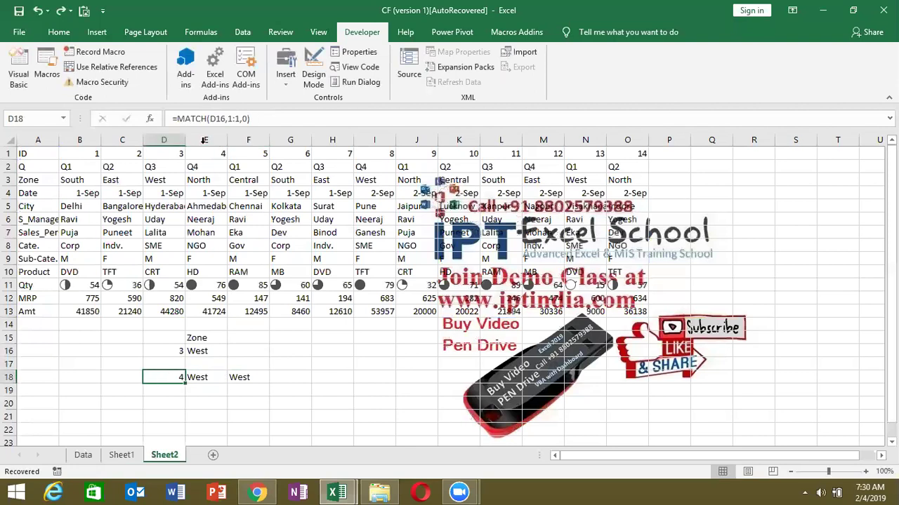
pyautogui.click(178, 118)
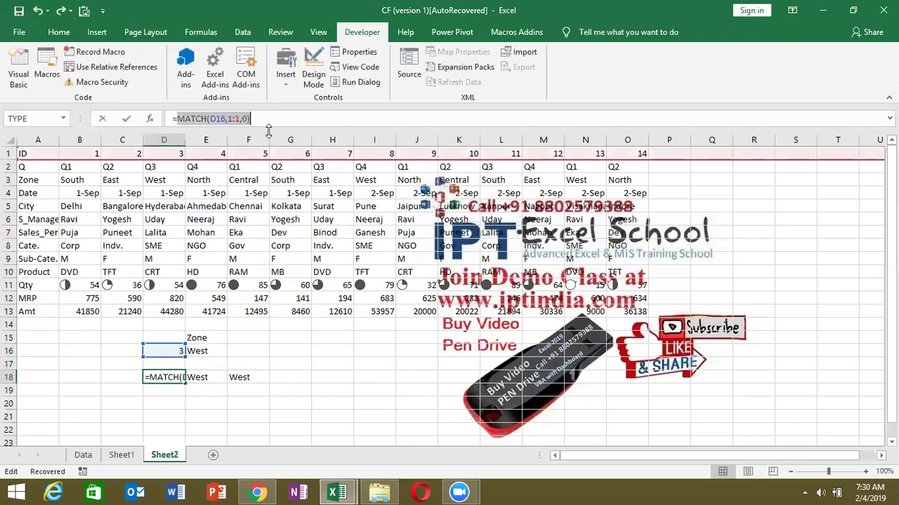
pyautogui.press('Escape')
pyautogui.press('Right')
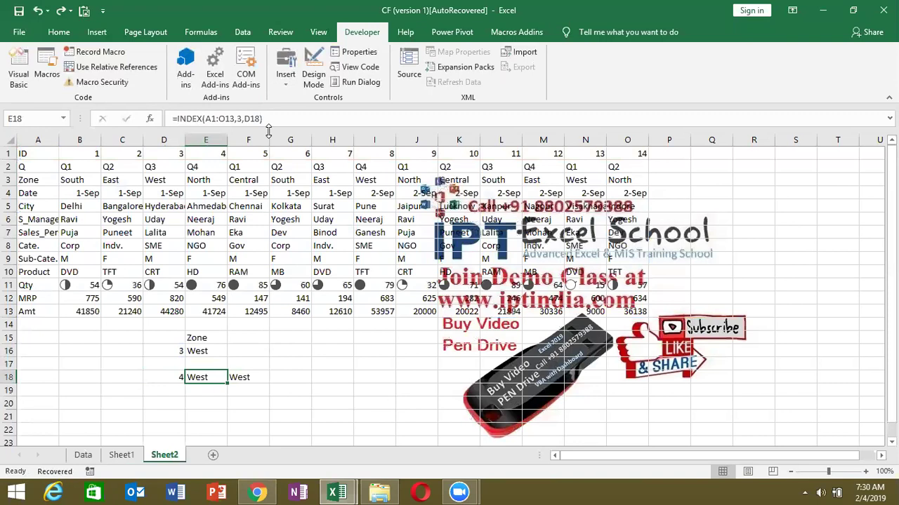
pyautogui.click(247, 118)
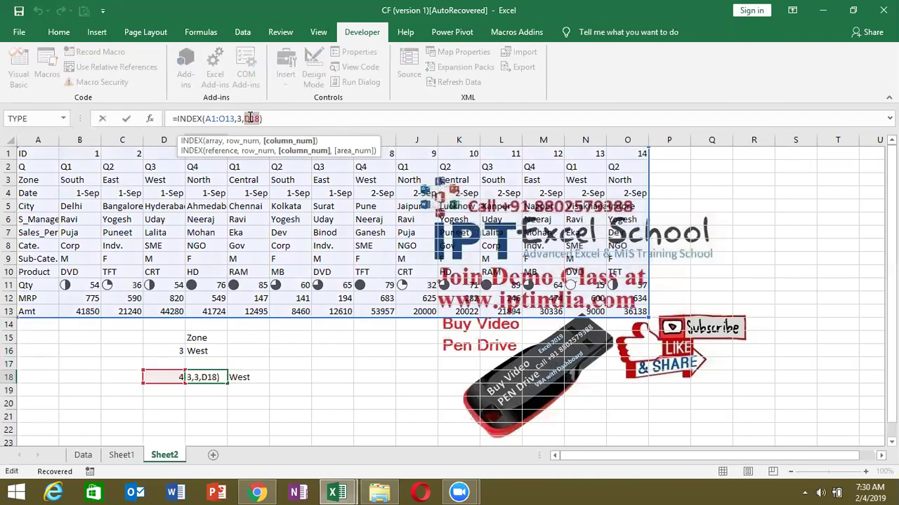
pyautogui.write('MATCH(D16,A1:A13,0)')
pyautogui.press('Return')
# - Paste the same MATCH into F18's OFFSET formula in place of D18; both return West
pyautogui.press('Right')
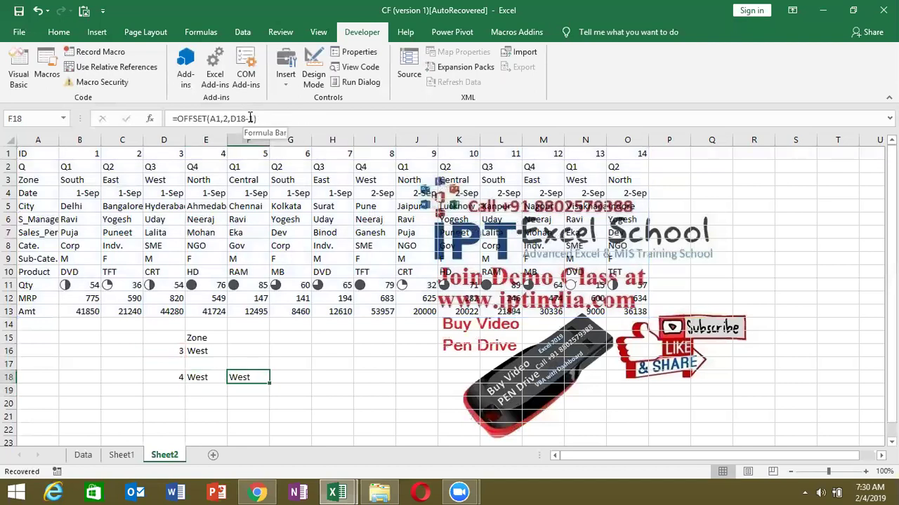
pyautogui.click(243, 119)
pyautogui.doubleClick(244, 118)
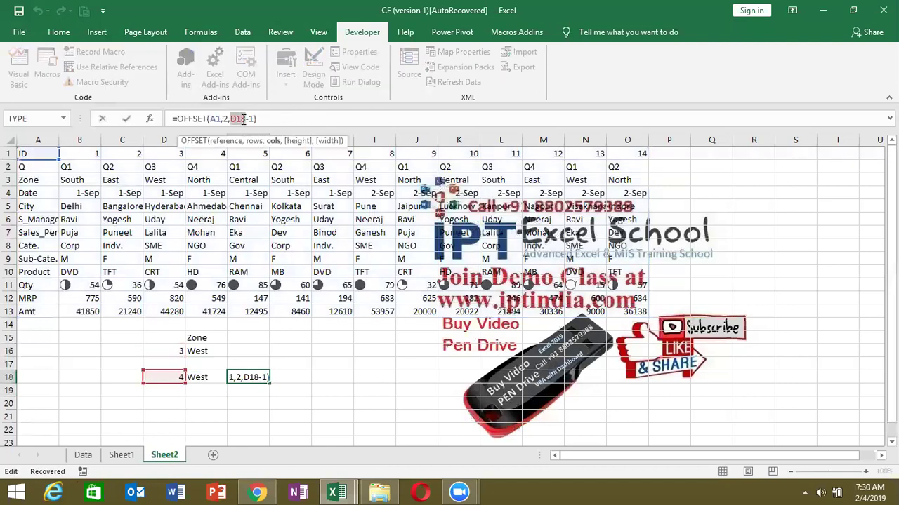
pyautogui.hotkey('ctrl', 'v')
pyautogui.press('Return')
pyautogui.press('Up')
pyautogui.press('Up')
pyautogui.press('Up')
# - Enter an OFFSET in F16 from A1, 2 rows down, with MATCH(D16,1:1,0) as column offset
pyautogui.write('=')
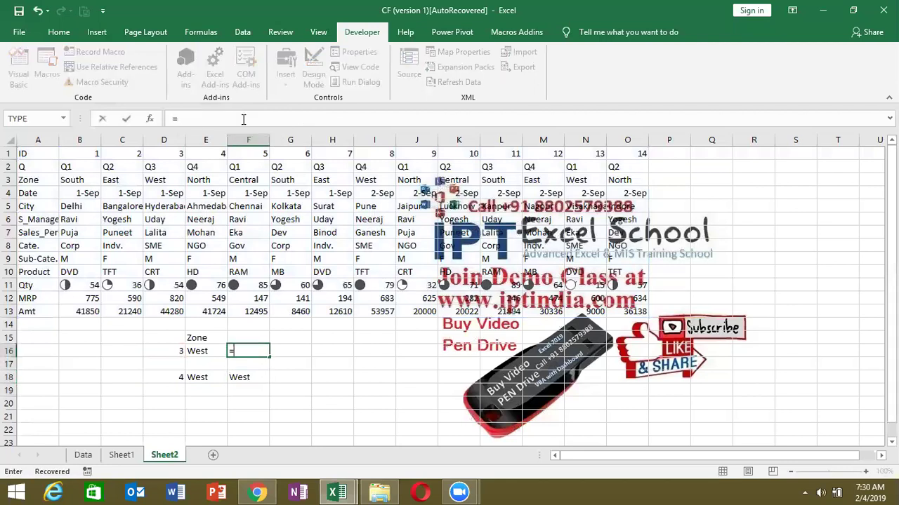
pyautogui.write('of')
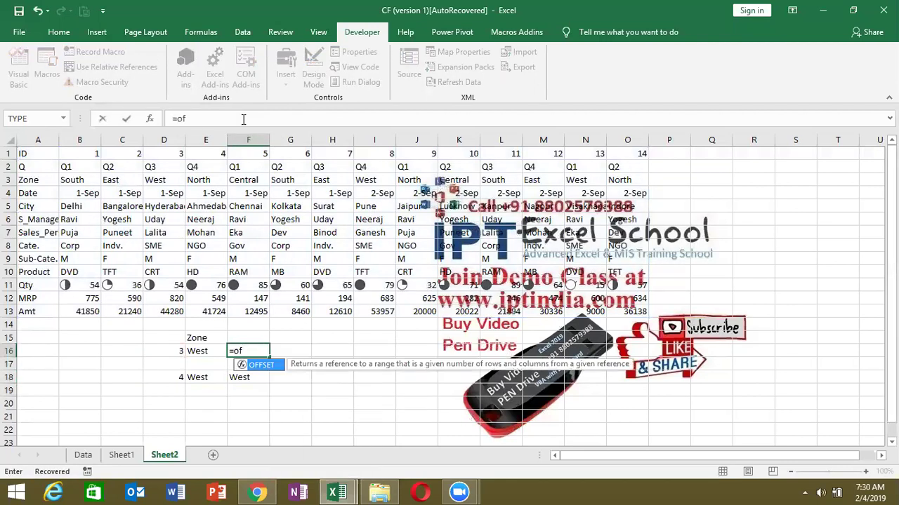
pyautogui.press('Tab')
pyautogui.click(52, 155)
pyautogui.write(',3')
pyautogui.press('BackSpace')
pyautogui.write('2,')
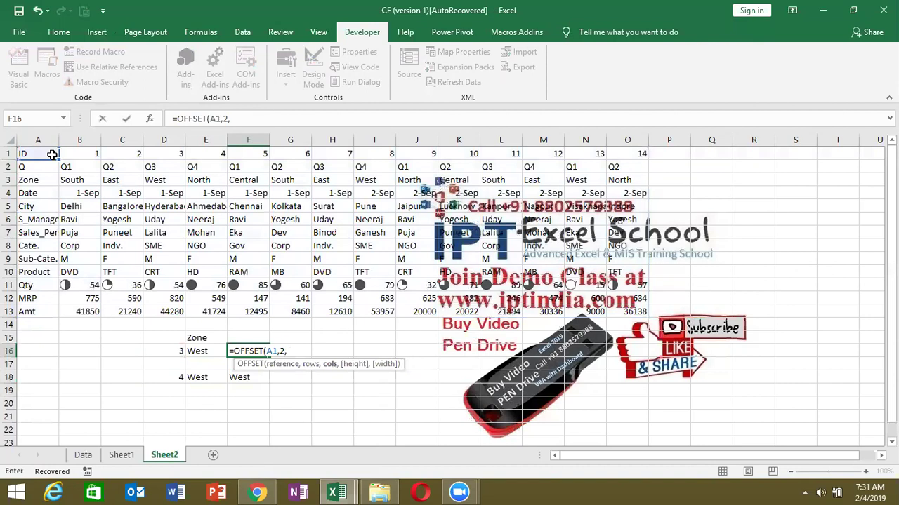
pyautogui.write('mat')
pyautogui.press('Tab')
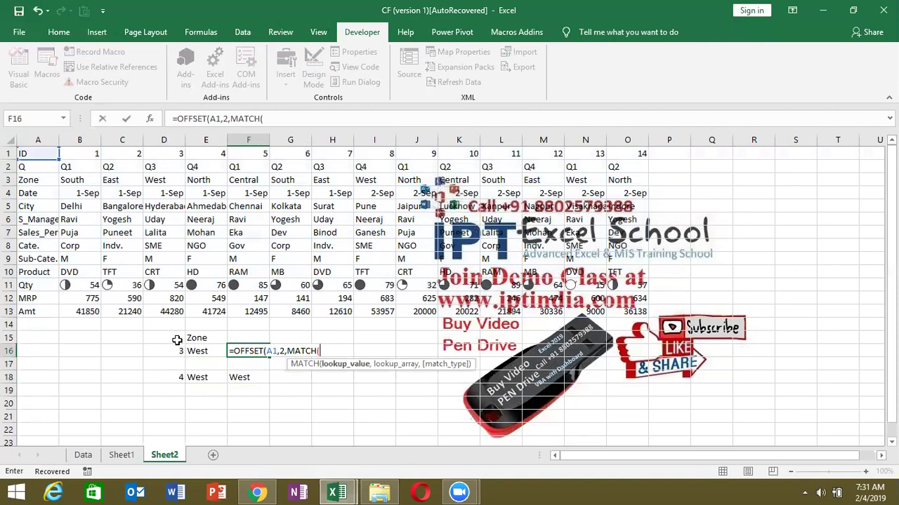
pyautogui.click(176, 346)
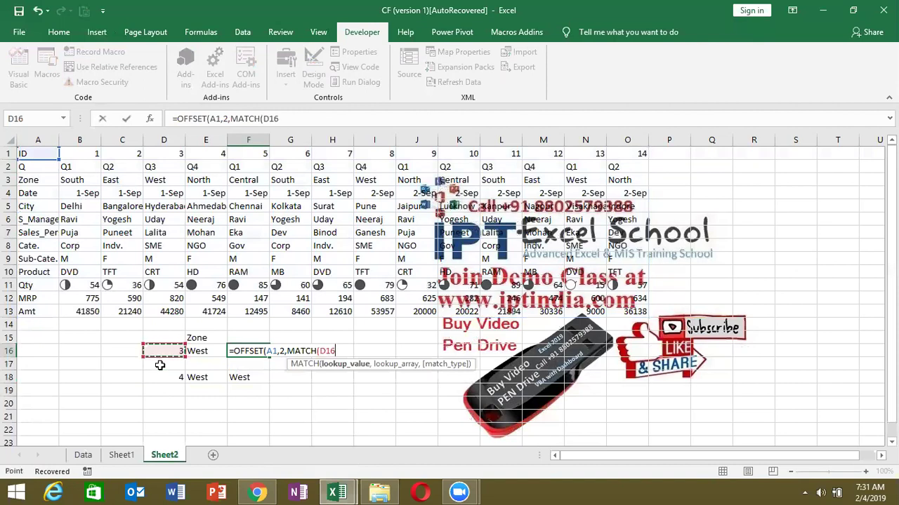
pyautogui.write(',')
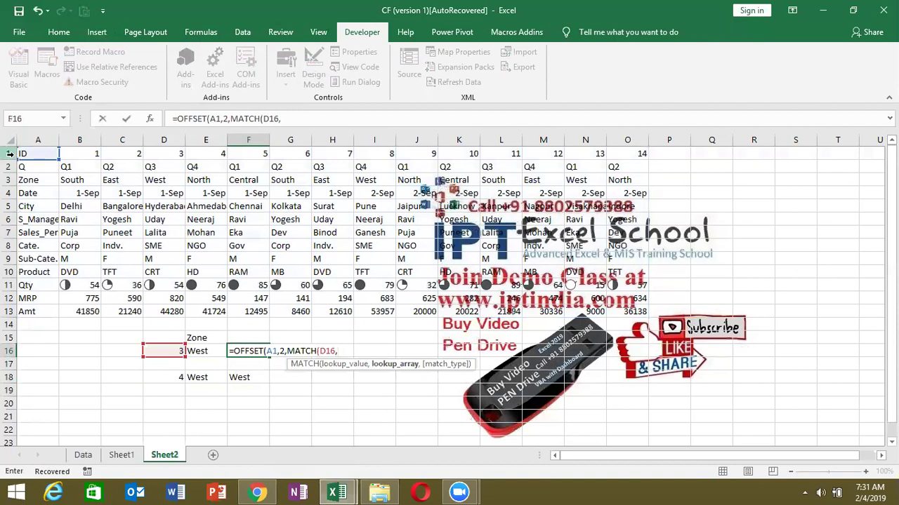
pyautogui.click(10, 153)
pyautogui.write(',')
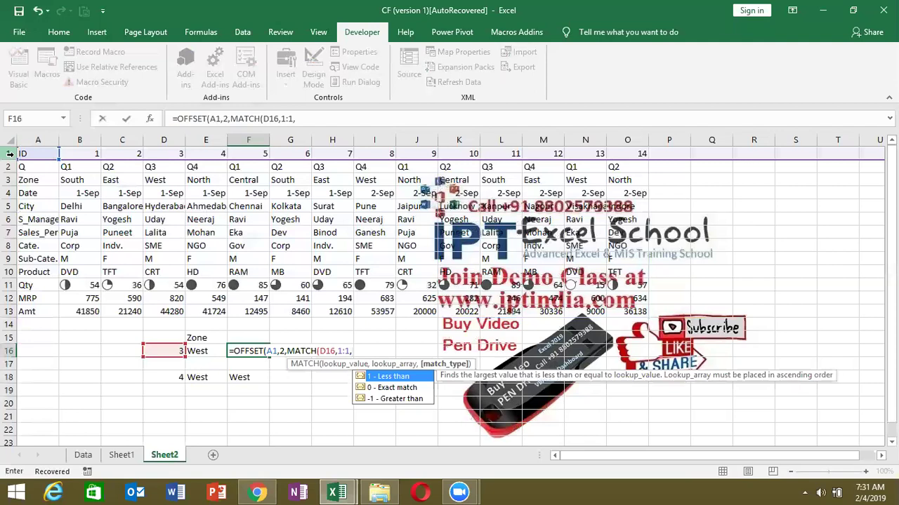
pyautogui.write('0)')
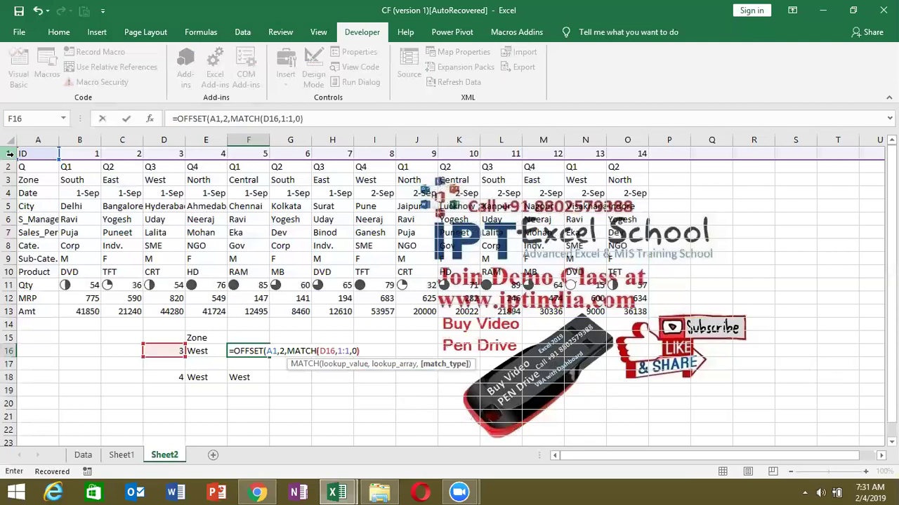
pyautogui.press('Return')
pyautogui.press('Return')
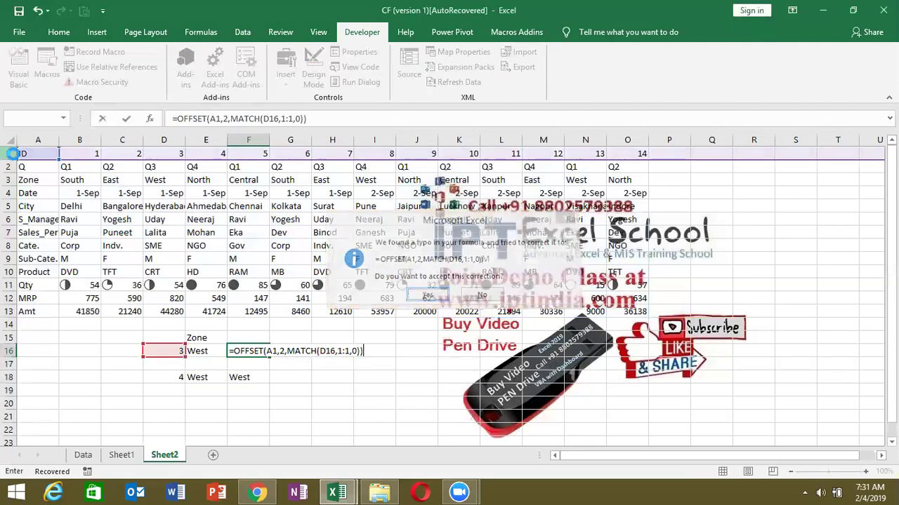
# - Subtract 1 from the MATCH column offset so F16 returns West
pyautogui.click(304, 119)
pyautogui.write('-')
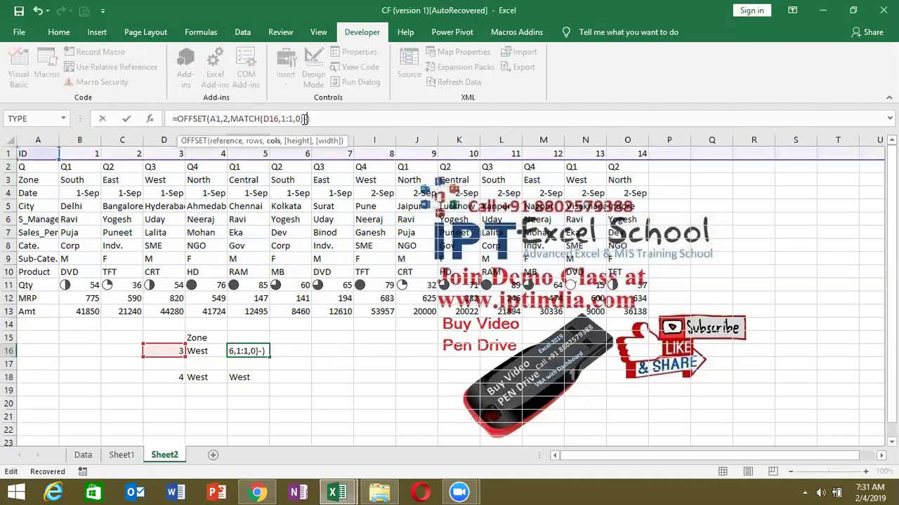
pyautogui.write('1')
pyautogui.press('Return')
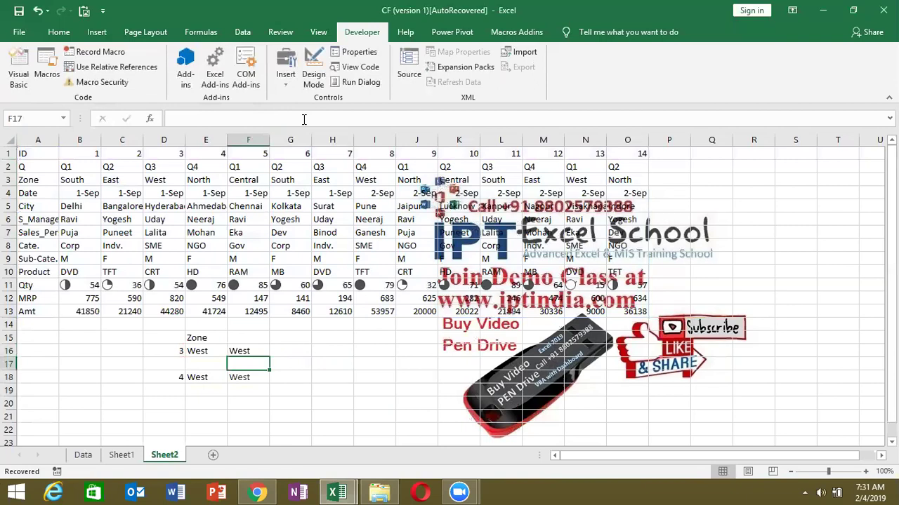
pyautogui.press('Up')
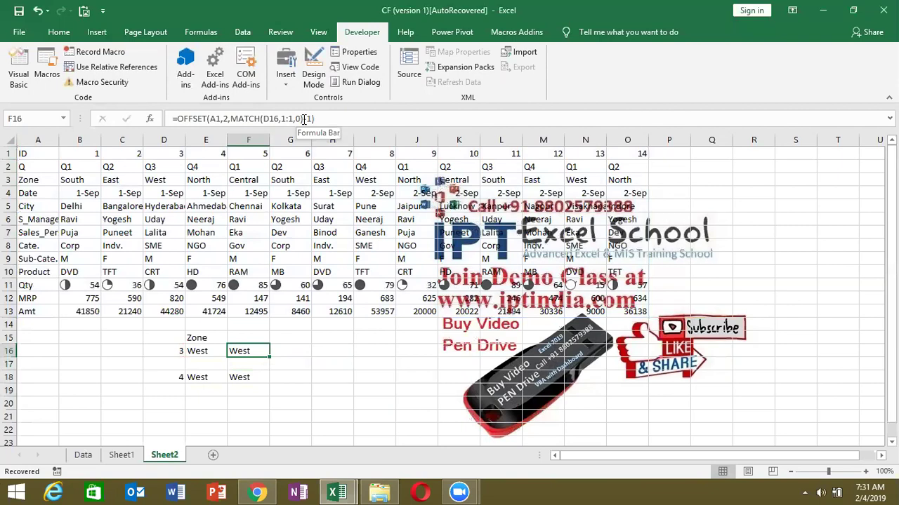
# - Add a new sheet and rename Sheet1 to Ex1
pyautogui.click(214, 456)
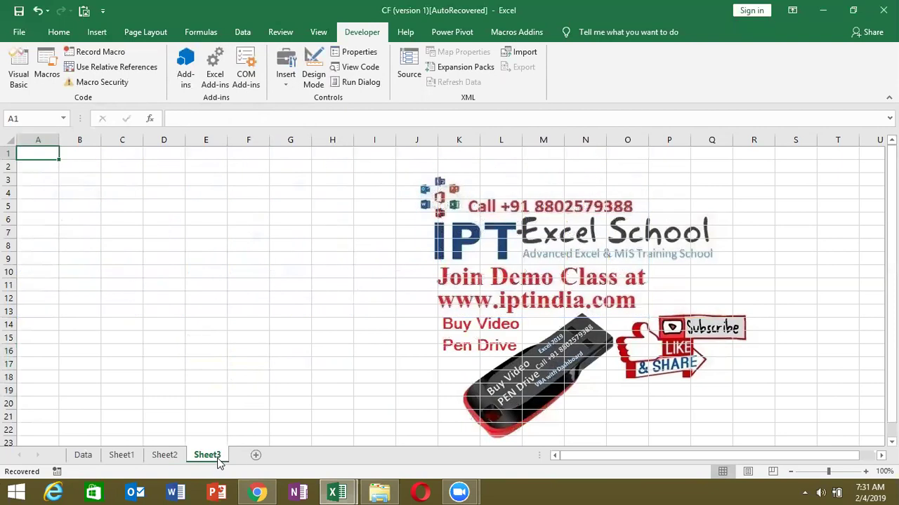
pyautogui.click(124, 457)
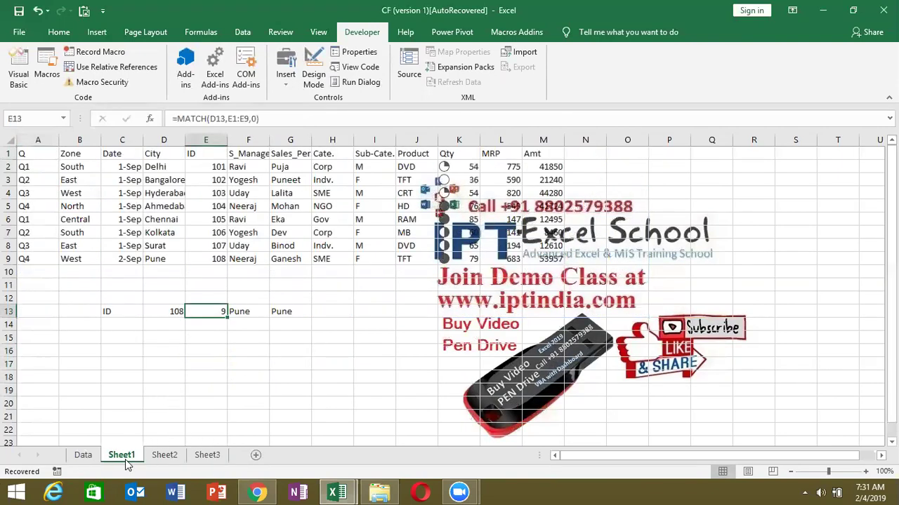
pyautogui.doubleClick(122, 456)
pyautogui.write('Ex1')
# - Rename Sheet2 to Ex2 and the new Sheet3 to Ex3
pyautogui.click(140, 456)
pyautogui.doubleClick(140, 456)
pyautogui.press('BackSpace')
pyautogui.write('Ex2')
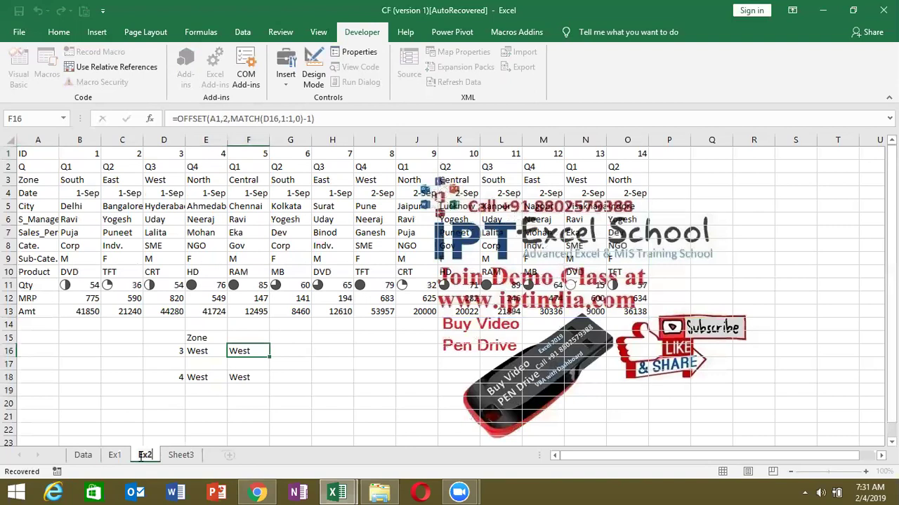
pyautogui.click(184, 458)
pyautogui.doubleClick(184, 457)
pyautogui.write('Ex3')
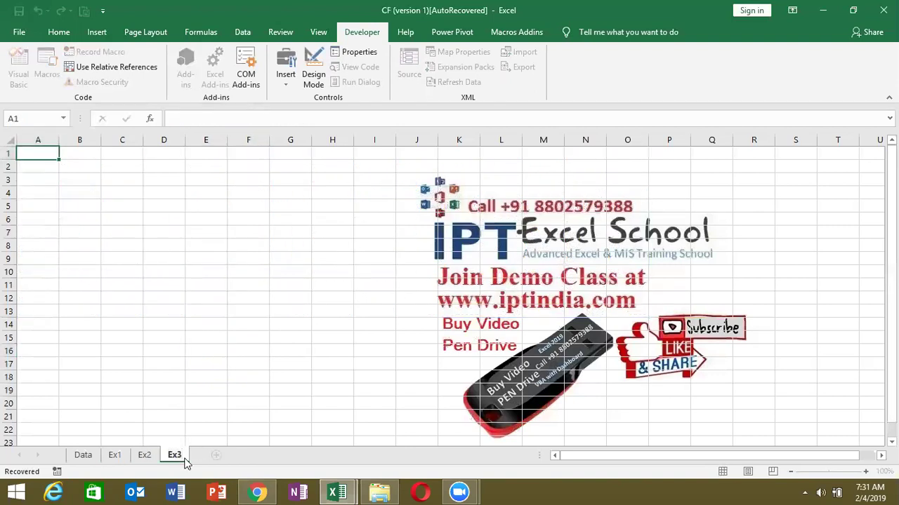
pyautogui.press('BackSpace')
pyautogui.write('3')
pyautogui.press('Return')
pyautogui.click(85, 270)
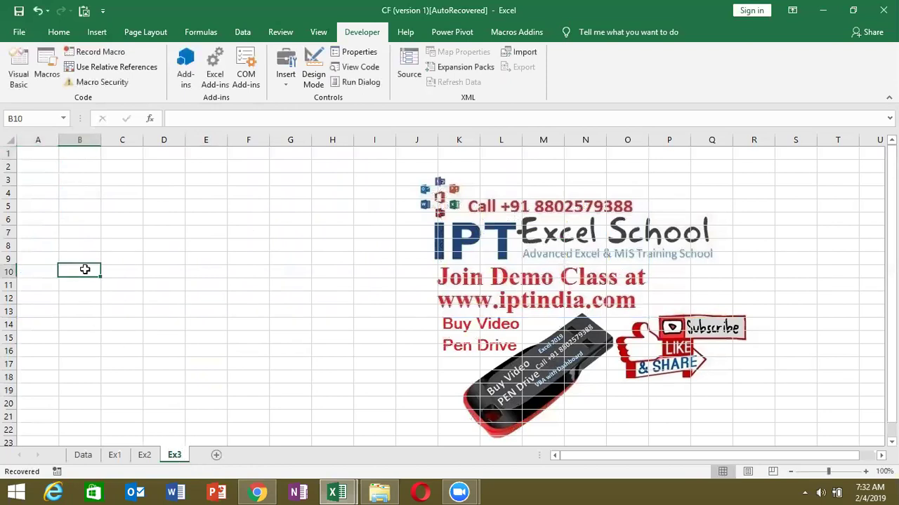
# - Add a Sales heading in A1 and fill A2:A25 with =RANDBETWEEN(10,90)
pyautogui.click(40, 158)
pyautogui.write('Sales')
pyautogui.press('Return')
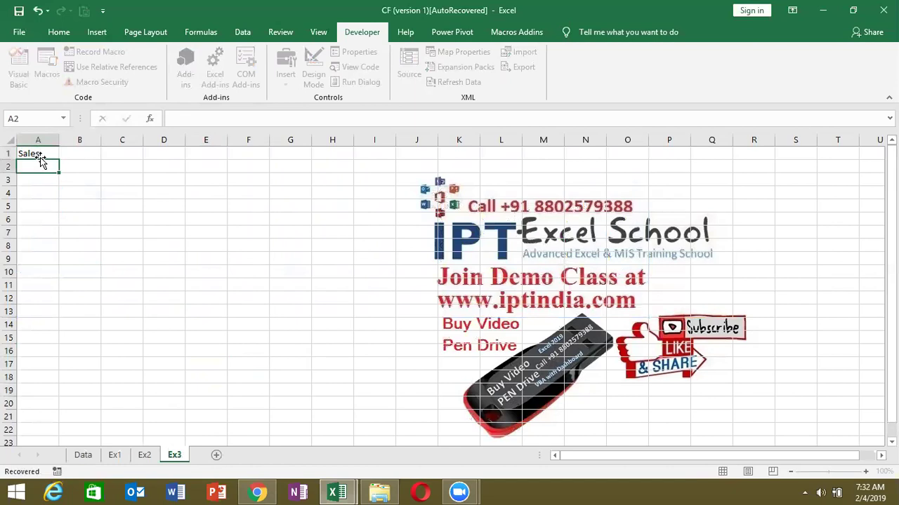
pyautogui.write('=tr')
pyautogui.press('BackSpace')
pyautogui.press('BackSpace')
pyautogui.write('ra')
pyautogui.press('Down')
pyautogui.press('Down')
pyautogui.press('Tab')
pyautogui.write('10,90)')
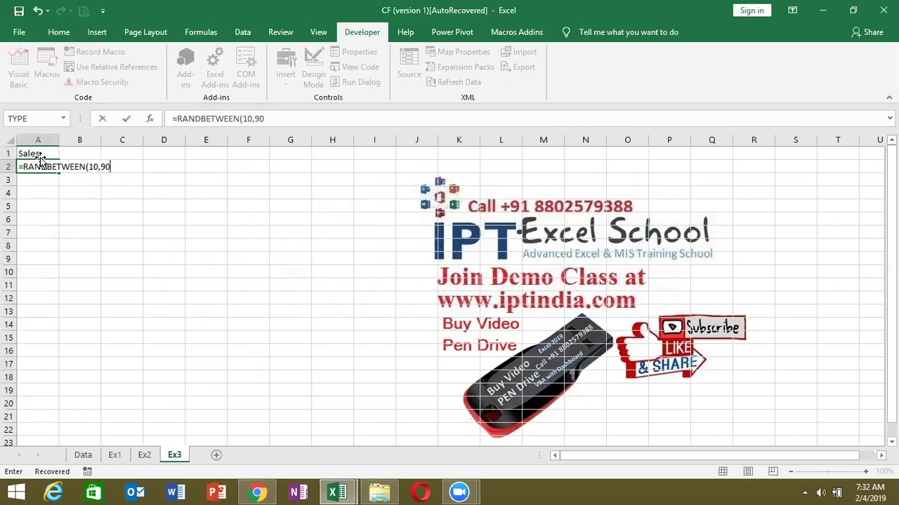
pyautogui.hotkey('ctrl', 'Return')
pyautogui.hotkey('shift', 'Down')
pyautogui.hotkey('shift', 'Down')
pyautogui.hotkey('shift', 'Down')
pyautogui.hotkey('shift', 'Down')
pyautogui.hotkey('shift', 'Down')
pyautogui.hotkey('shift', 'Down')
pyautogui.hotkey('shift', 'Down')
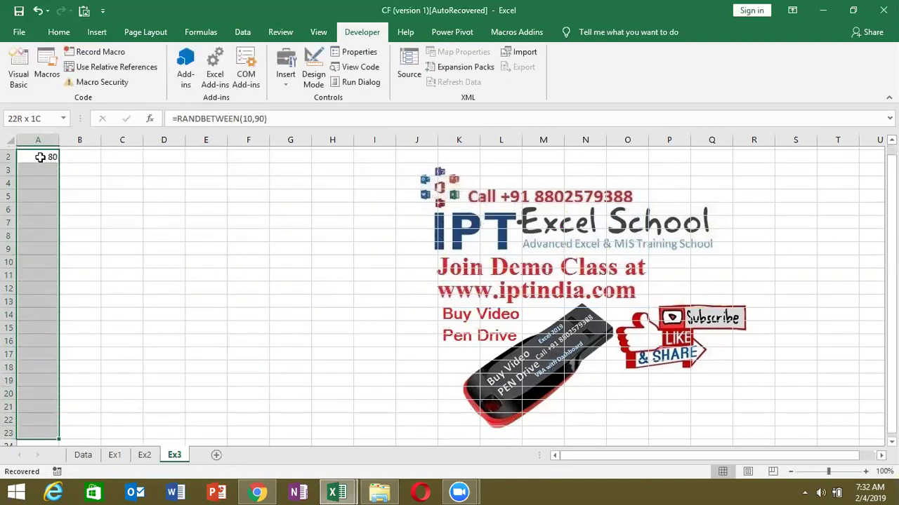
pyautogui.hotkey('shift', 'Down')
pyautogui.hotkey('ctrl', 'd')
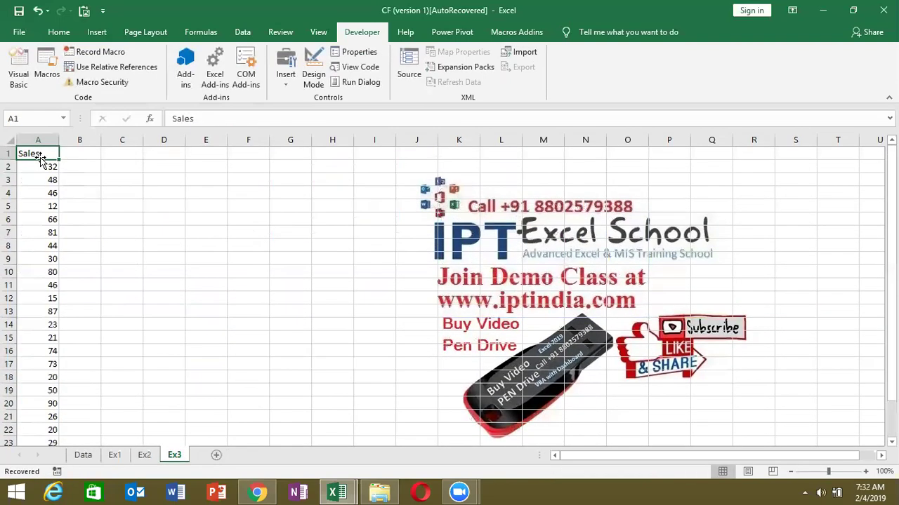
# - Copy A2:A25 and paste it back as values to fix the random sales figures
pyautogui.hotkey('ctrl', 'c')
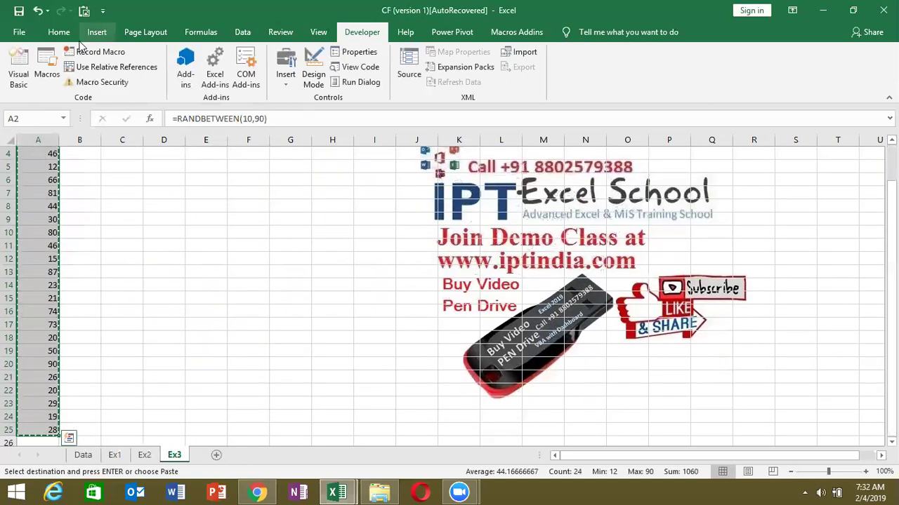
pyautogui.click(59, 31)
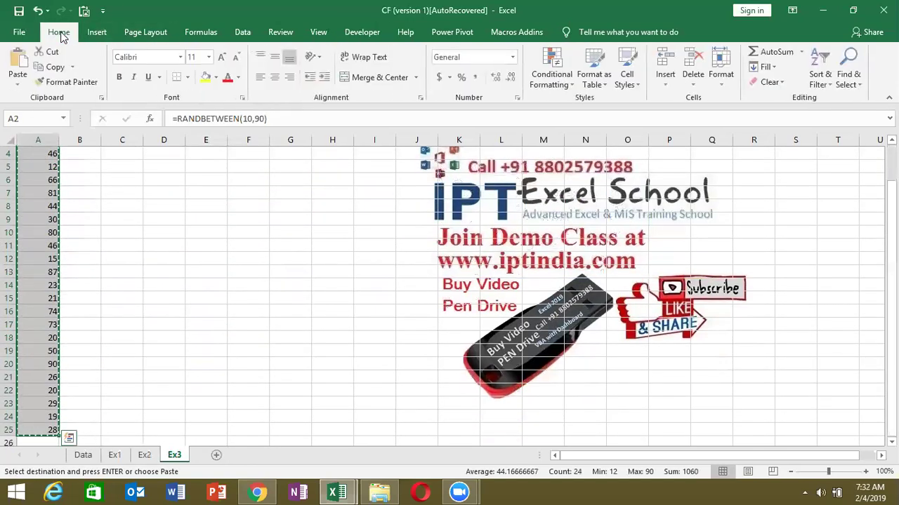
pyautogui.click(20, 86)
pyautogui.click(17, 162)
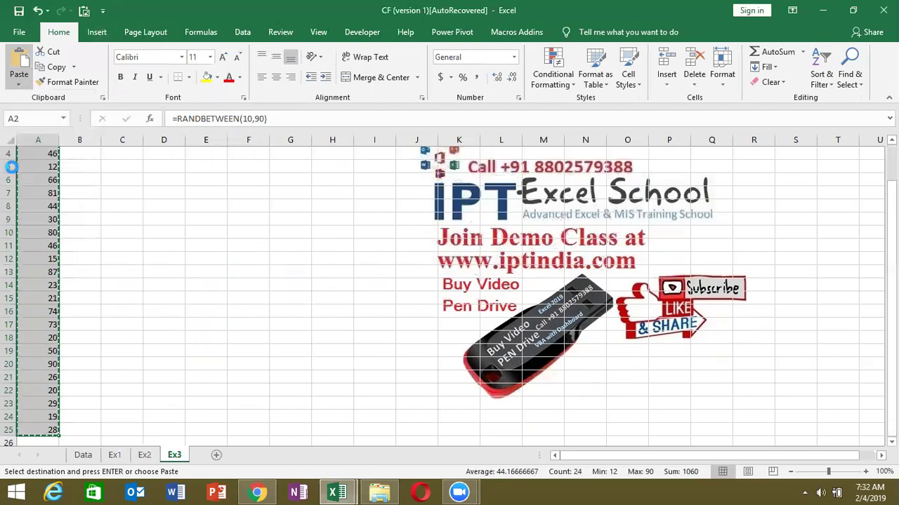
pyautogui.click(177, 195)
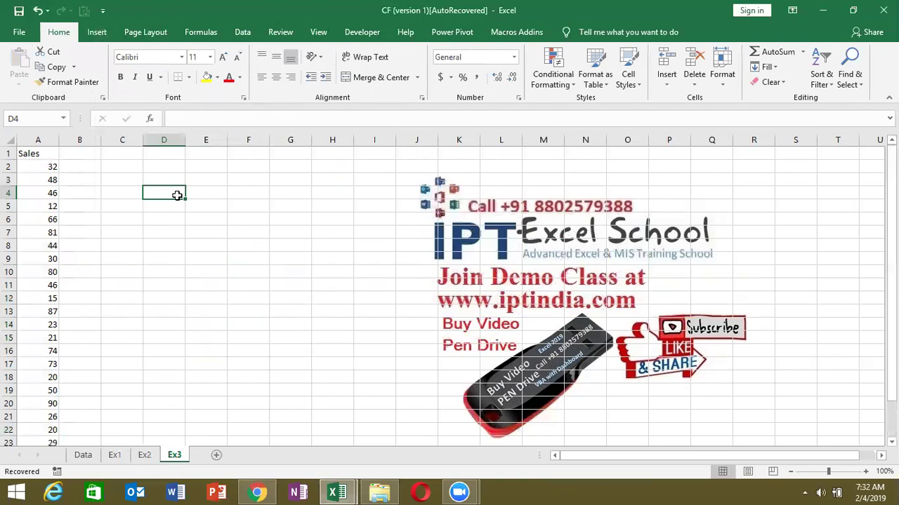
# - Enter the 0-40 band with a 500 bonus in D4:E4
pyautogui.write('0-40')
pyautogui.press('Tab')
pyautogui.write('5000')
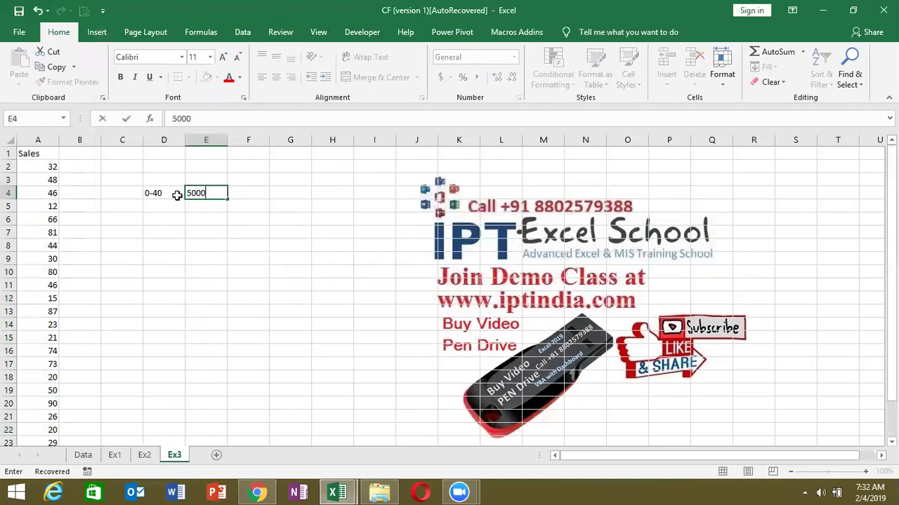
pyautogui.press('BackSpace')
pyautogui.press('Tab')
pyautogui.press('Return')
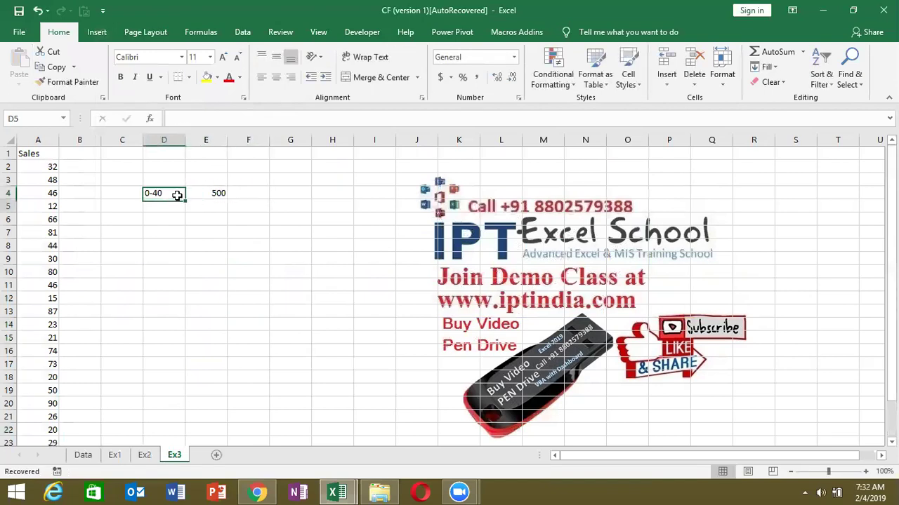
# - Add the 41-80 → 1000 and 81-100 → 1500 bands in rows 5 and 6
pyautogui.write('41-80')
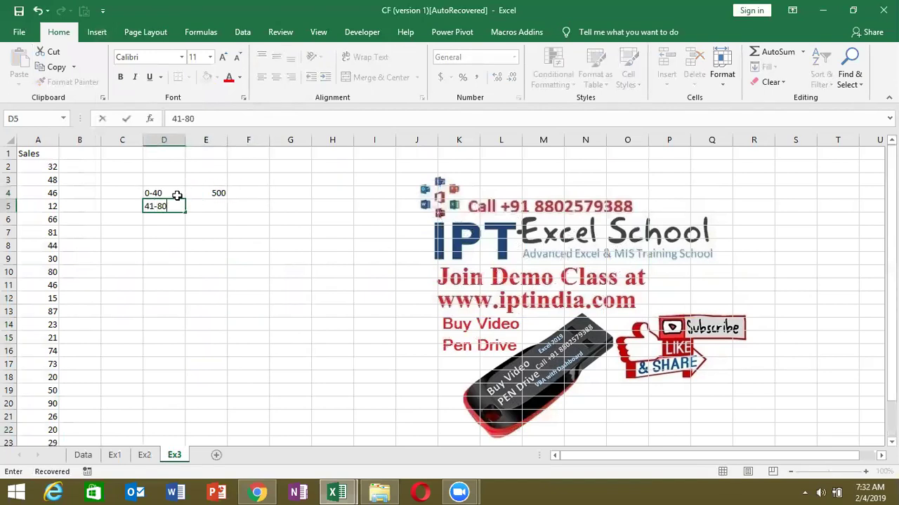
pyautogui.press('Tab')
pyautogui.write('1000')
pyautogui.hotkey('shift', 'Tab')
pyautogui.press('Return')
pyautogui.write('81-100')
pyautogui.press('Tab')
pyautogui.write('1')
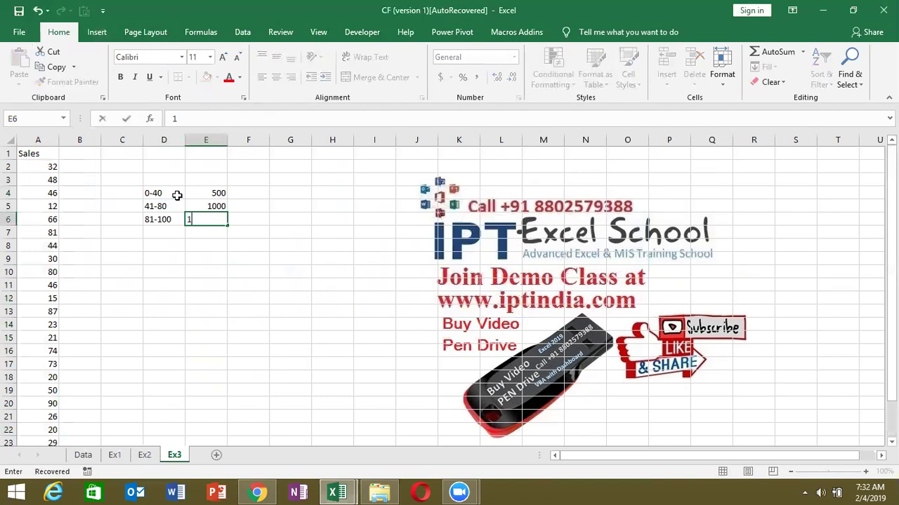
pyautogui.write('500')
pyautogui.press('Return')
pyautogui.hotkey('shift', 'Tab')
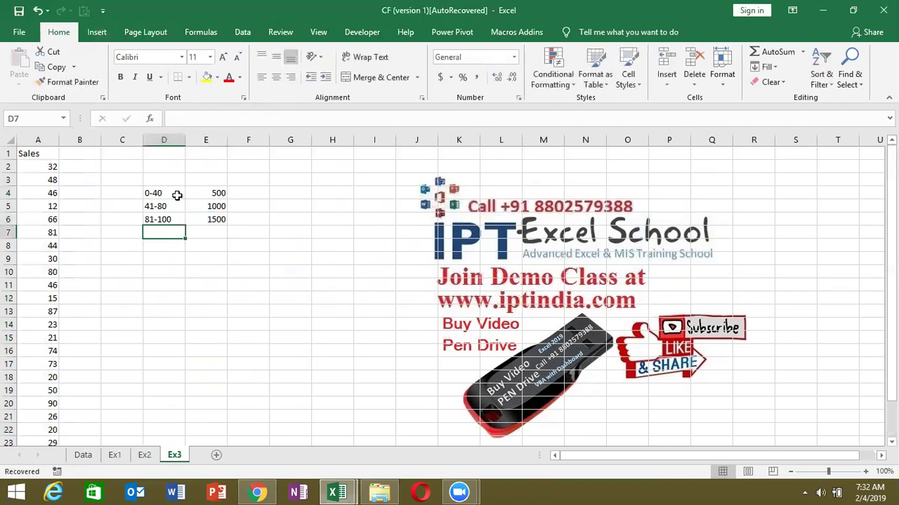
# - Enter the >100 band with a 2000 bonus in D7:E7
pyautogui.write('>100')
pyautogui.press('Tab')
pyautogui.write('2000')
pyautogui.press('Return')
pyautogui.hotkey('shift', 'Tab')
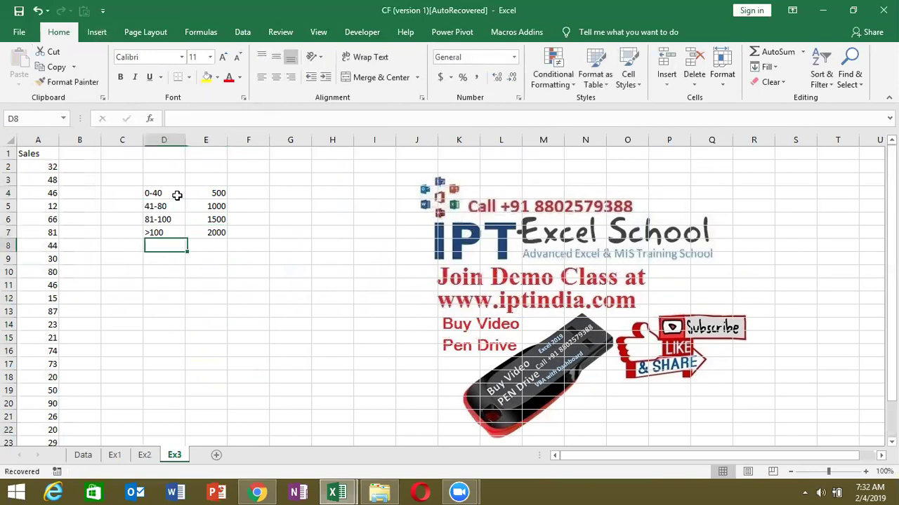
pyautogui.hotkey('shift', 'Tab')
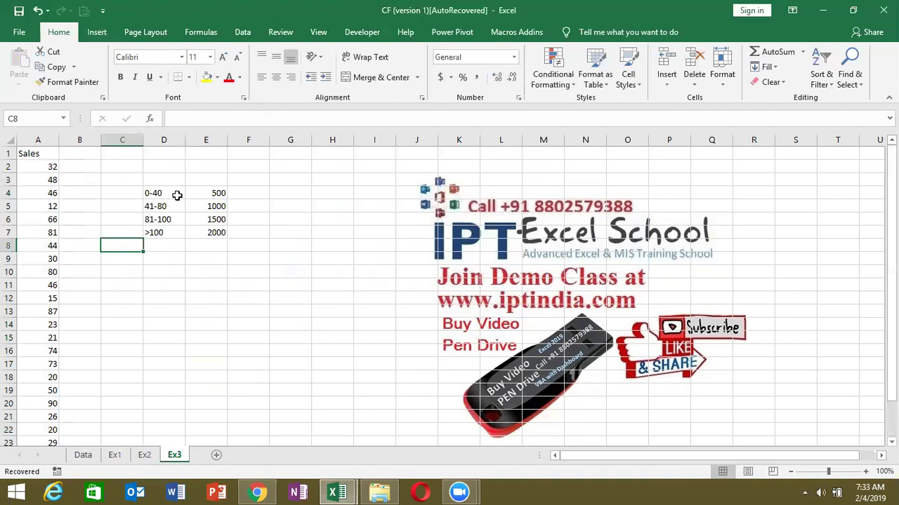
# - Check each band and bonus value in D4:E7, then select cell B2
pyautogui.click(173, 221)
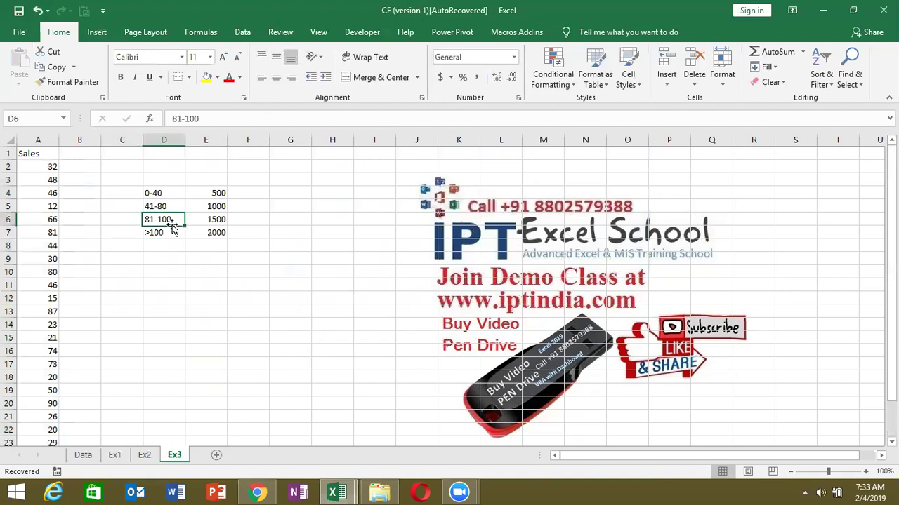
pyautogui.click(173, 206)
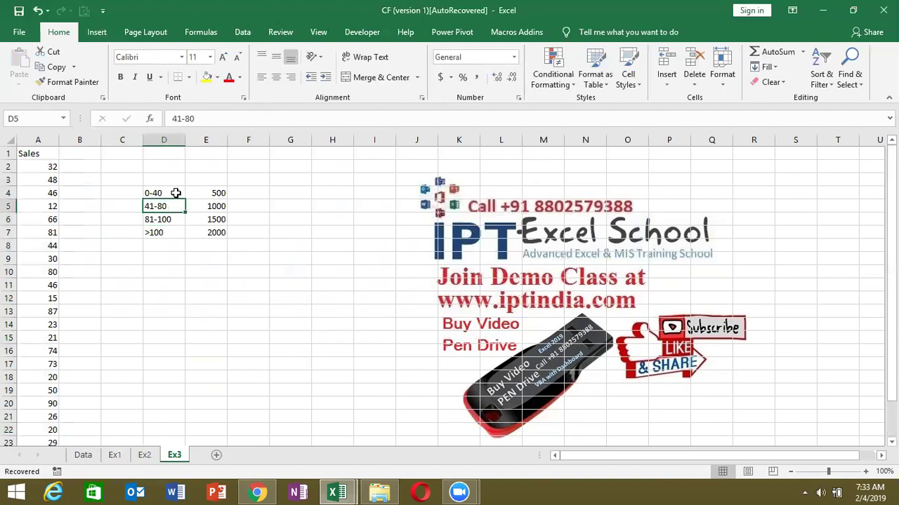
pyautogui.click(175, 193)
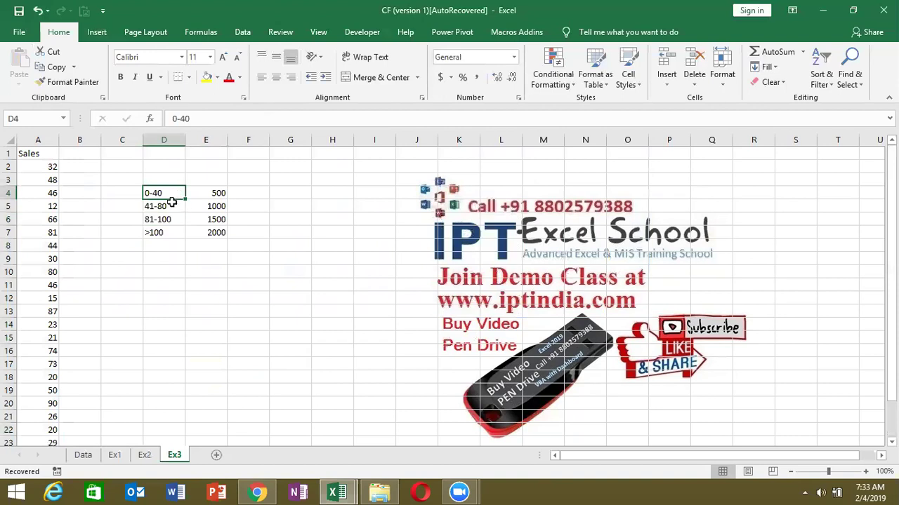
pyautogui.click(172, 207)
pyautogui.click(171, 219)
pyautogui.click(169, 233)
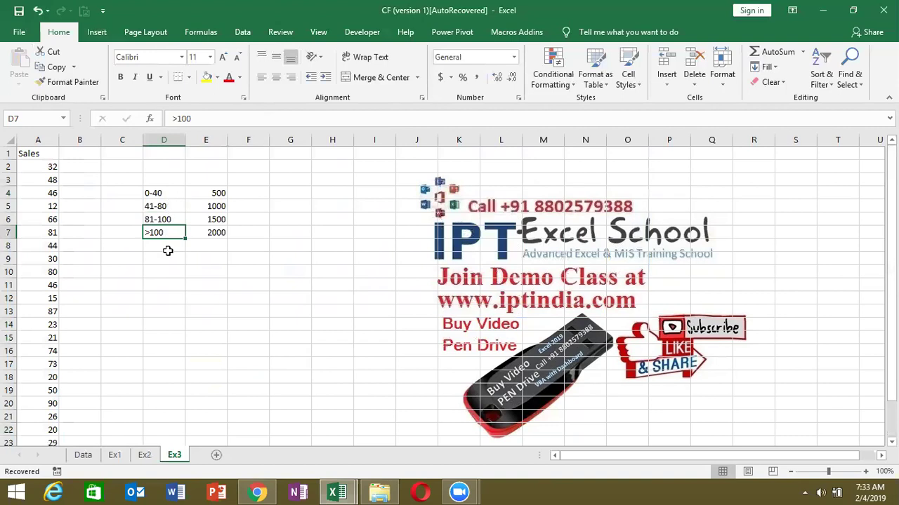
pyautogui.click(207, 234)
pyautogui.click(214, 219)
pyautogui.click(217, 205)
pyautogui.click(219, 193)
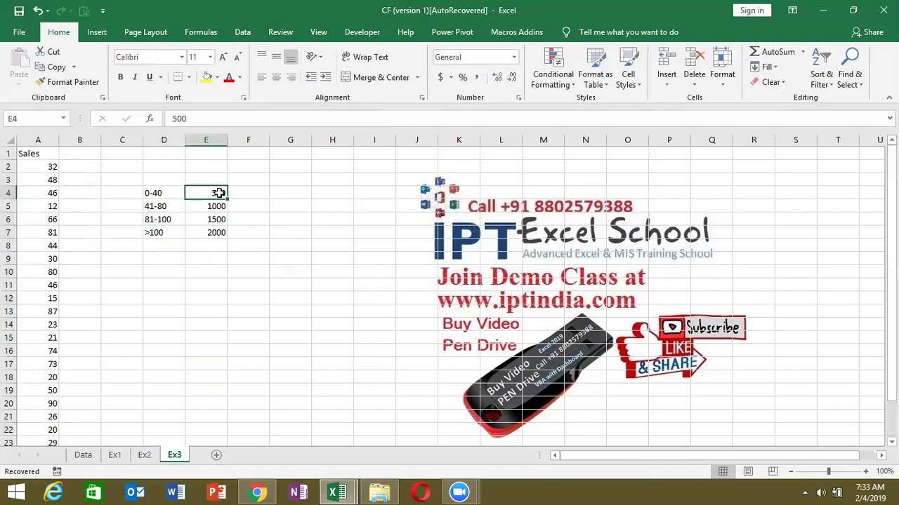
pyautogui.moveTo(155, 192); pyautogui.dragTo(162, 227)
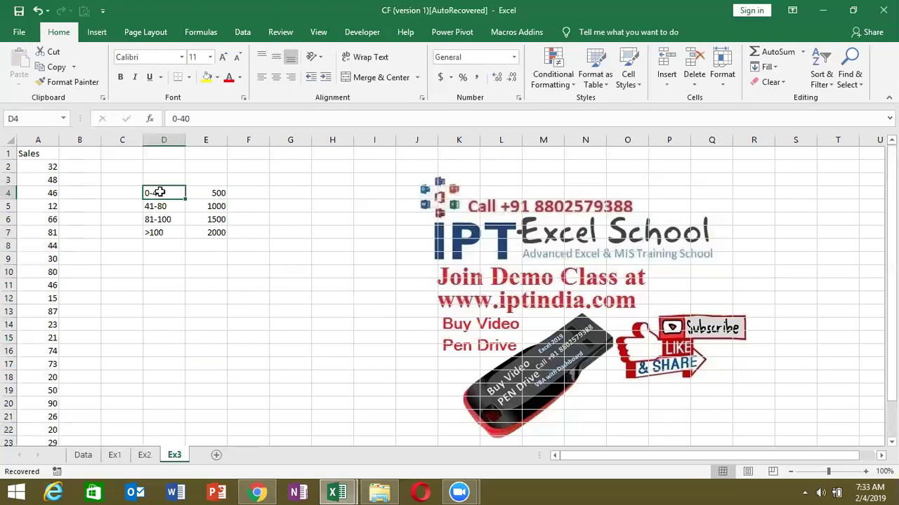
pyautogui.click(92, 177)
pyautogui.press('Up')
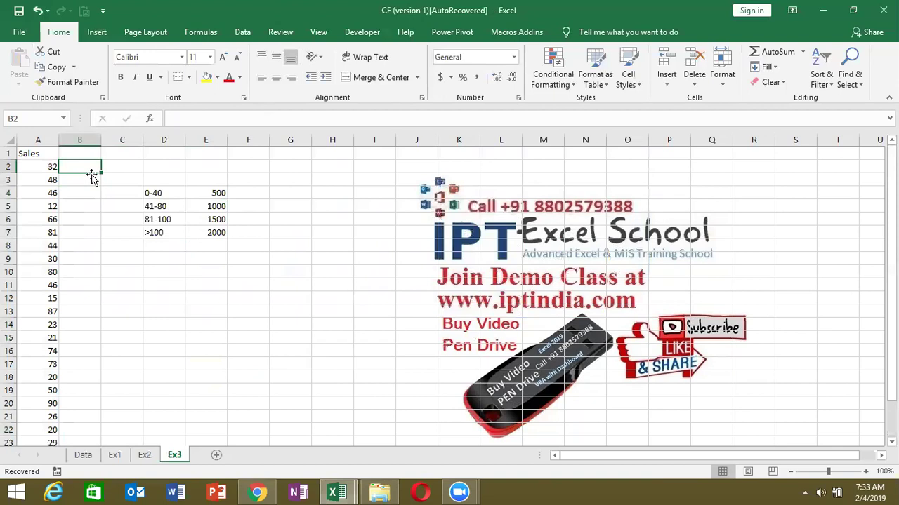
pyautogui.write('=IF(')
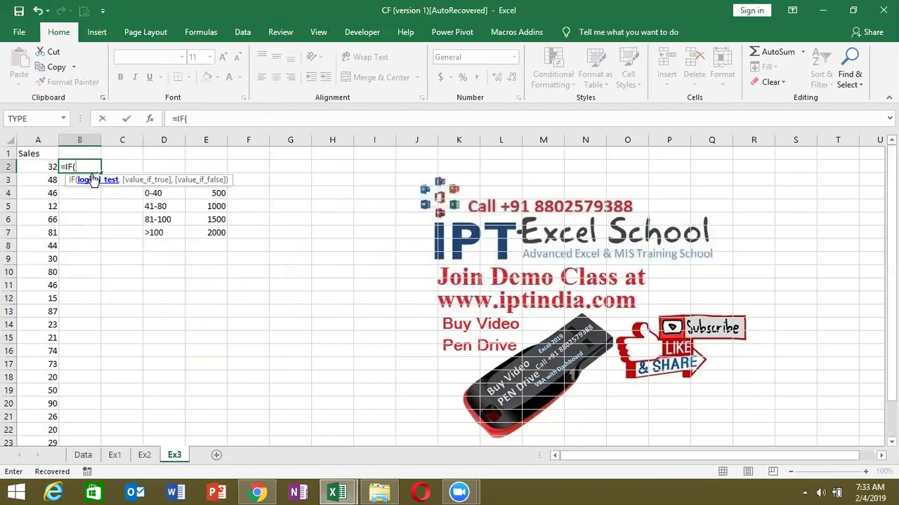
pyautogui.click(43, 168)
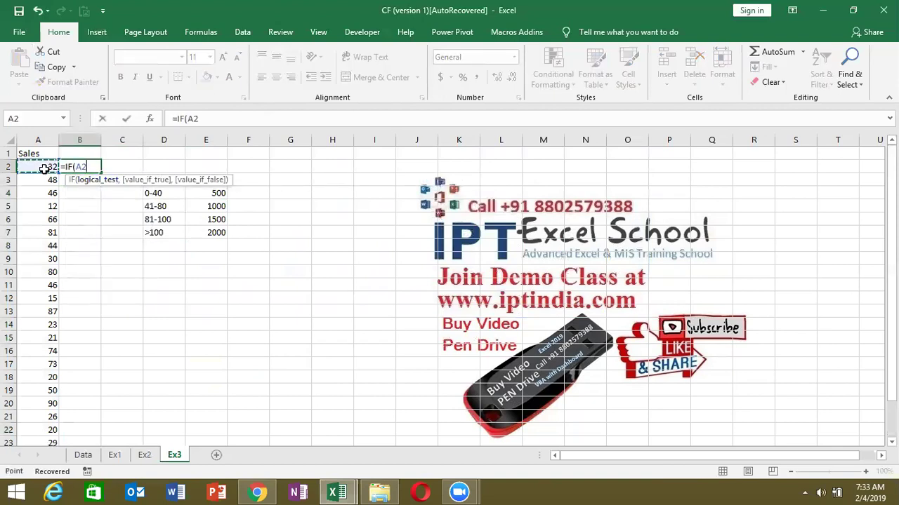
pyautogui.write('>40')
pyautogui.press('BackSpace')
pyautogui.press('BackSpace')
pyautogui.press('BackSpace')
pyautogui.write('<40')
pyautogui.press('Escape')
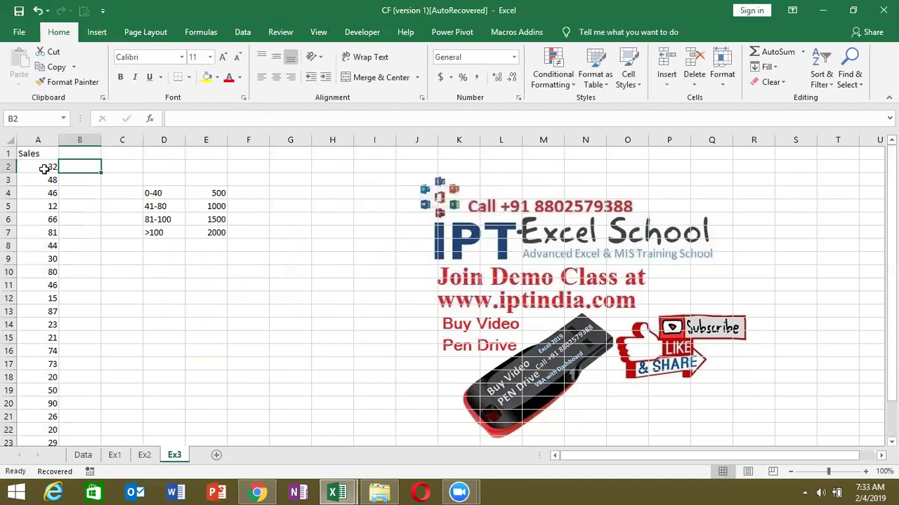
pyautogui.click(166, 220)
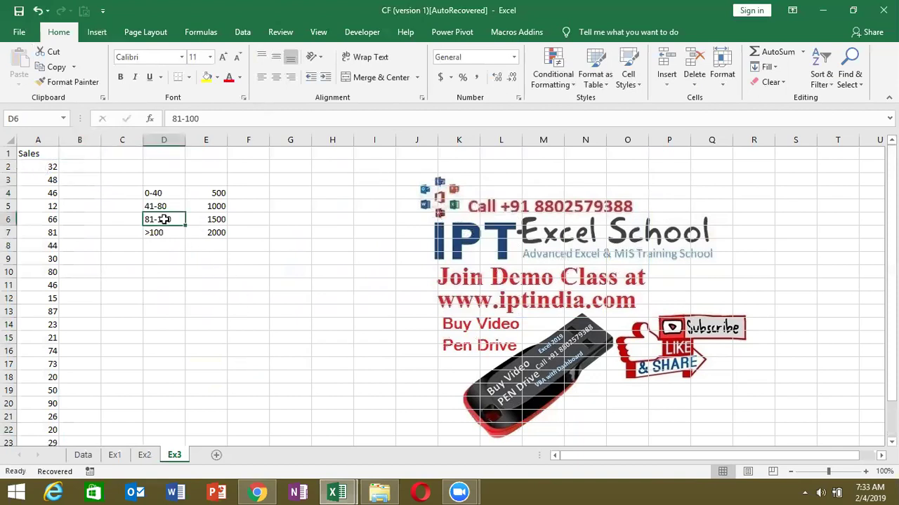
# - Enter lower limits 0 and 41 with bonuses 500 and 1000 in D9:E10
pyautogui.click(159, 258)
pyautogui.write('0')
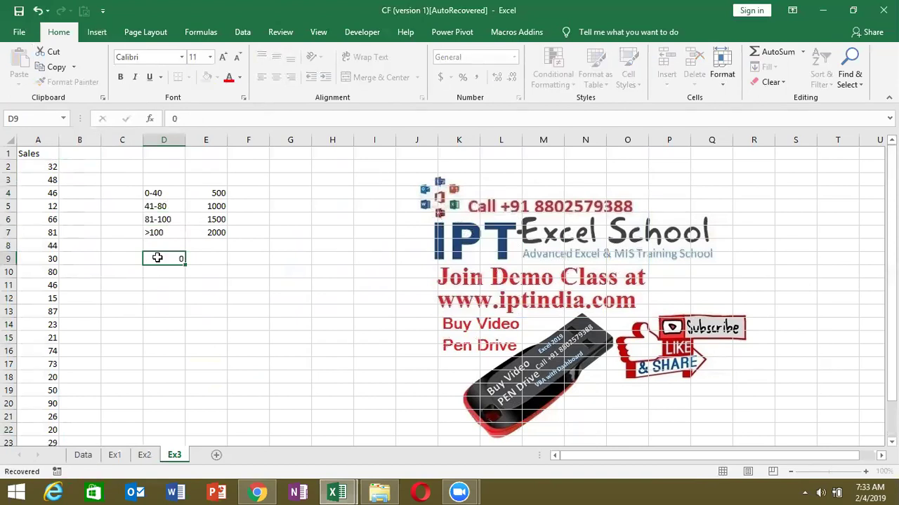
pyautogui.press('Tab')
pyautogui.write('500')
pyautogui.press('Return')
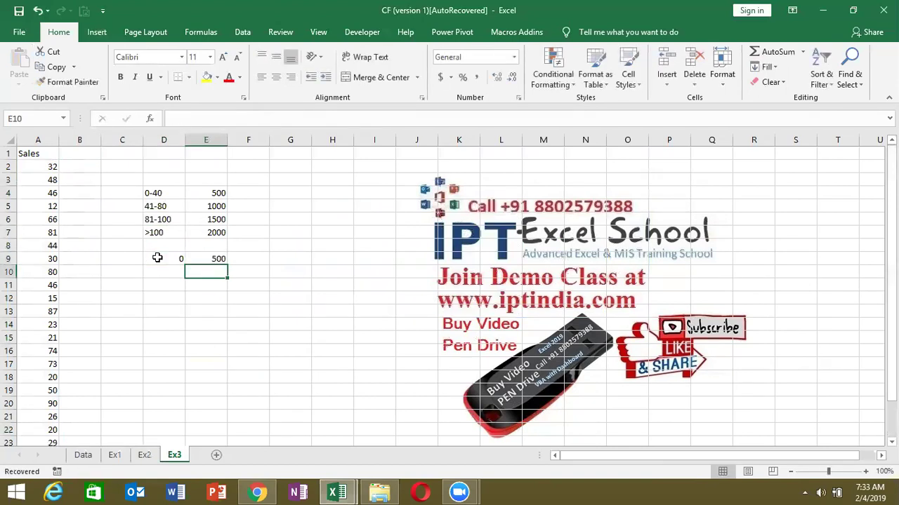
pyautogui.write('41')
pyautogui.press('Tab')
pyautogui.write('1000')
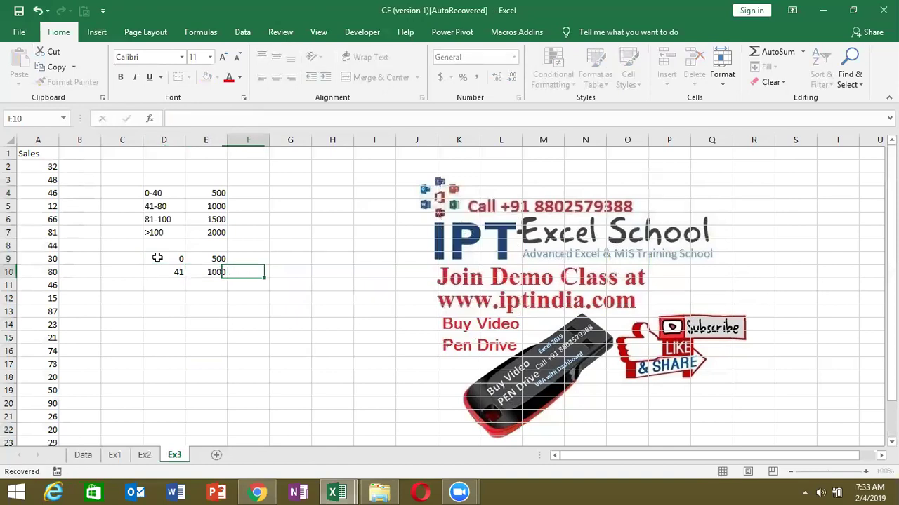
pyautogui.hotkey('ctrl', 'Return')
pyautogui.press('Return')
pyautogui.press('Left')
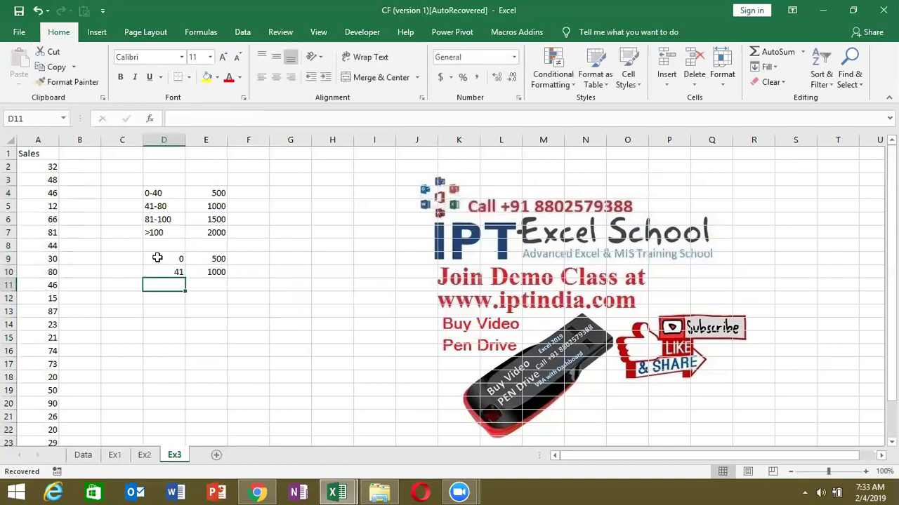
# - Add limits 81 → 1500 and 101 → 2000 in rows 11-12, then select D9:D12
pyautogui.write('81')
pyautogui.press('Tab')
pyautogui.write('1500')
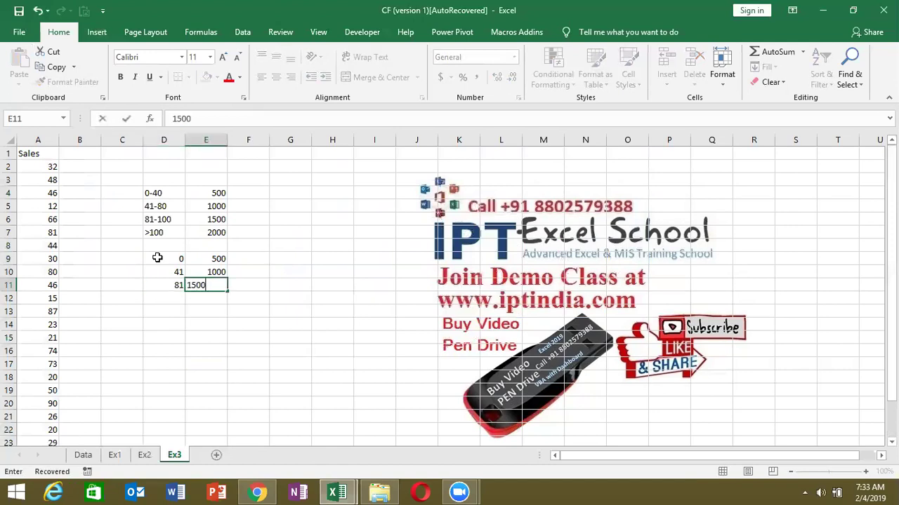
pyautogui.press('Return')
pyautogui.write('101')
pyautogui.press('Tab')
pyautogui.write('2000')
pyautogui.press('Return')
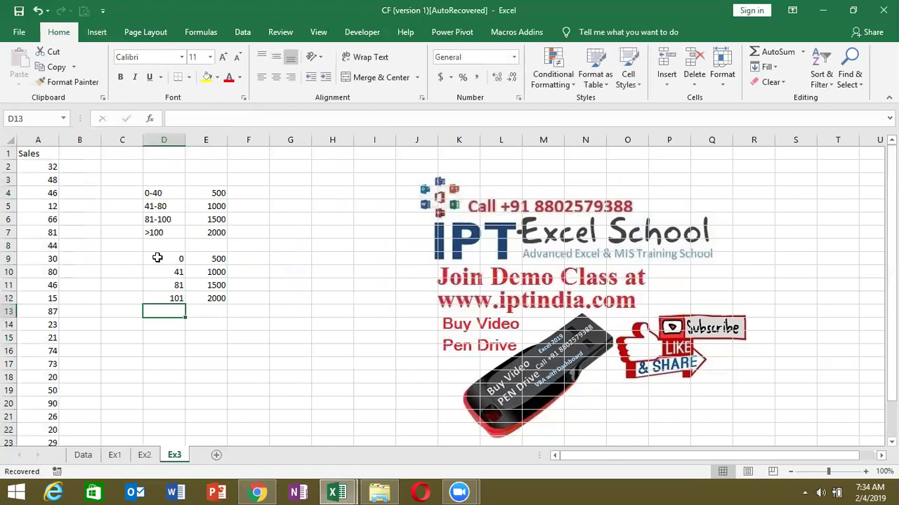
pyautogui.press('Up')
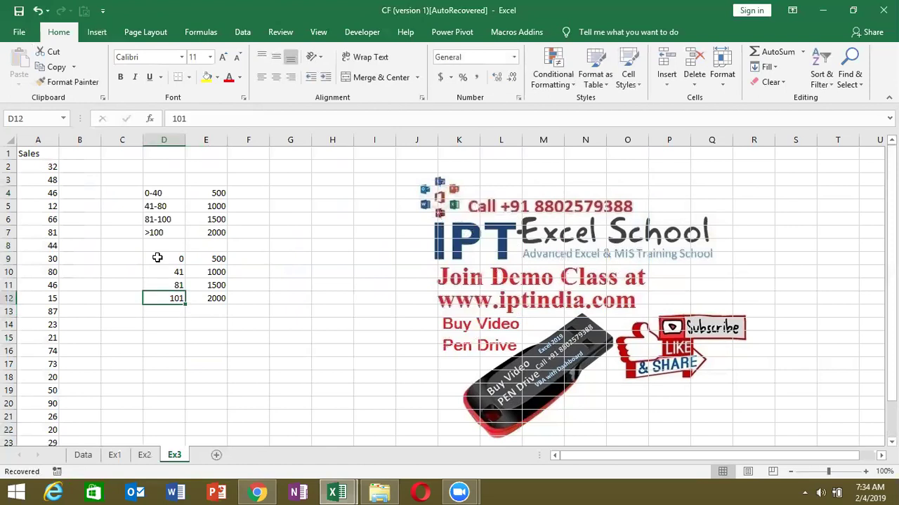
pyautogui.hotkey('shift', 'Up')
pyautogui.hotkey('shift', 'Up')
pyautogui.hotkey('shift', 'Up')
# - Enter =VLOOKUP(A2,D9:E12,2,0) in B2, which returns #N/A
pyautogui.click(94, 167)
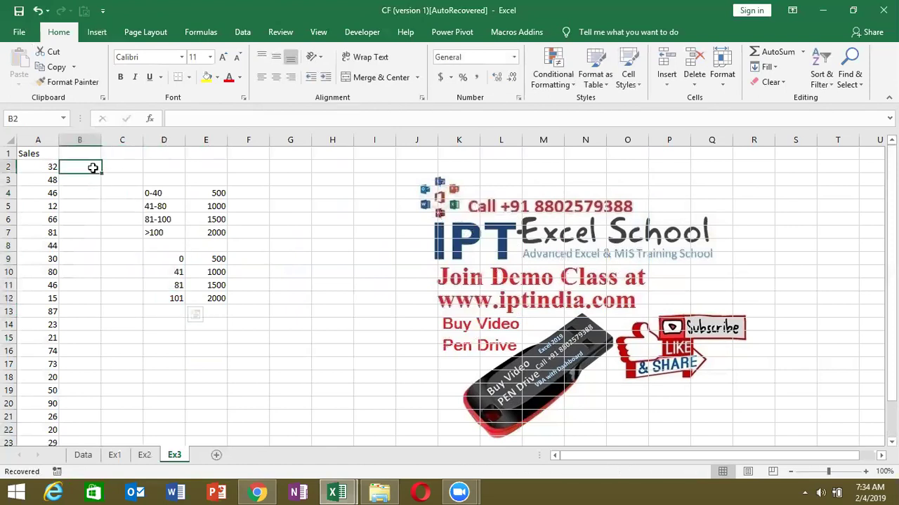
pyautogui.write('=vl')
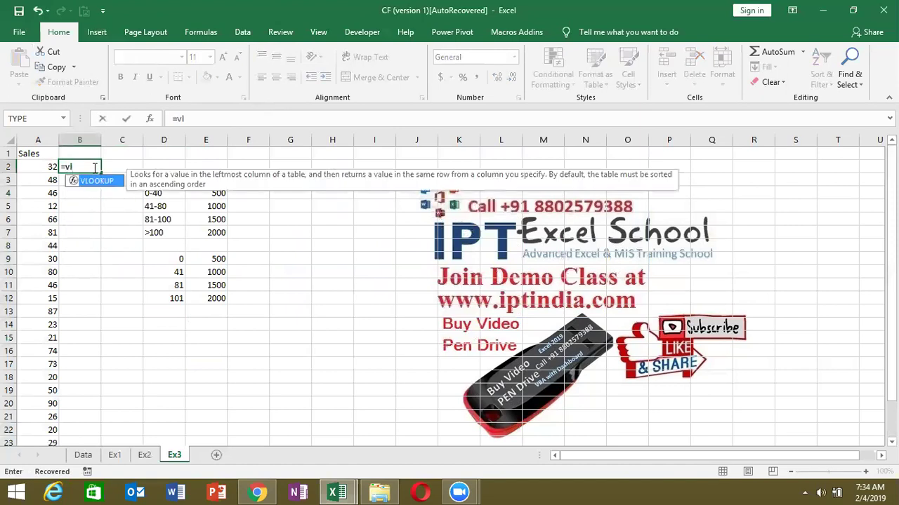
pyautogui.press('Tab')
pyautogui.click(52, 165)
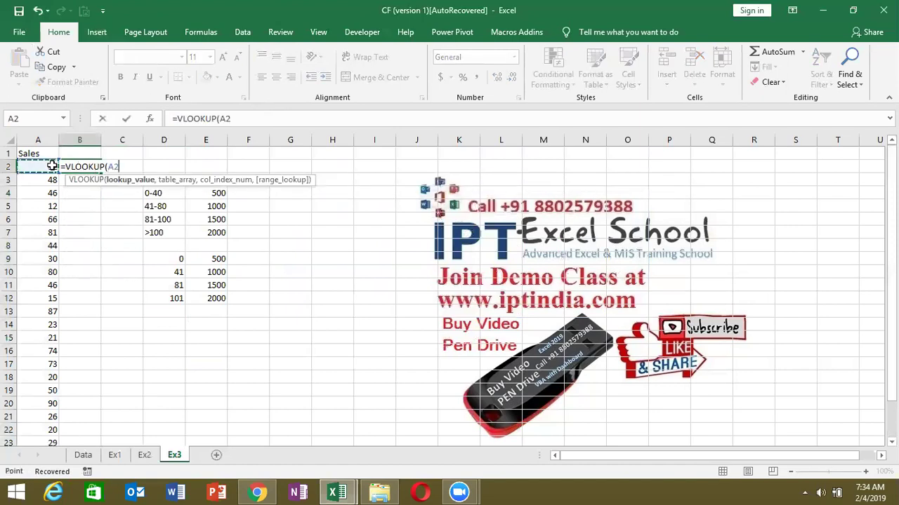
pyautogui.write(',')
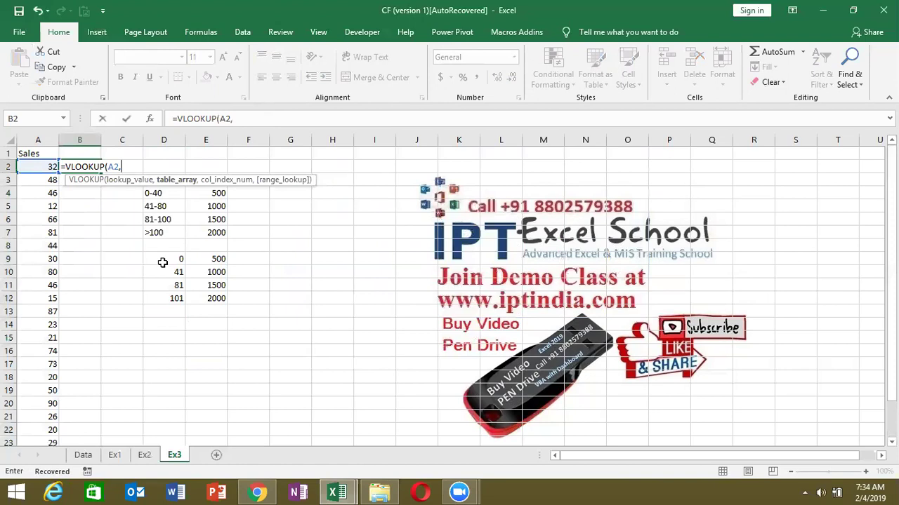
pyautogui.click(179, 259)
pyautogui.moveTo(188, 259); pyautogui.dragTo(212, 296)
pyautogui.write(',')
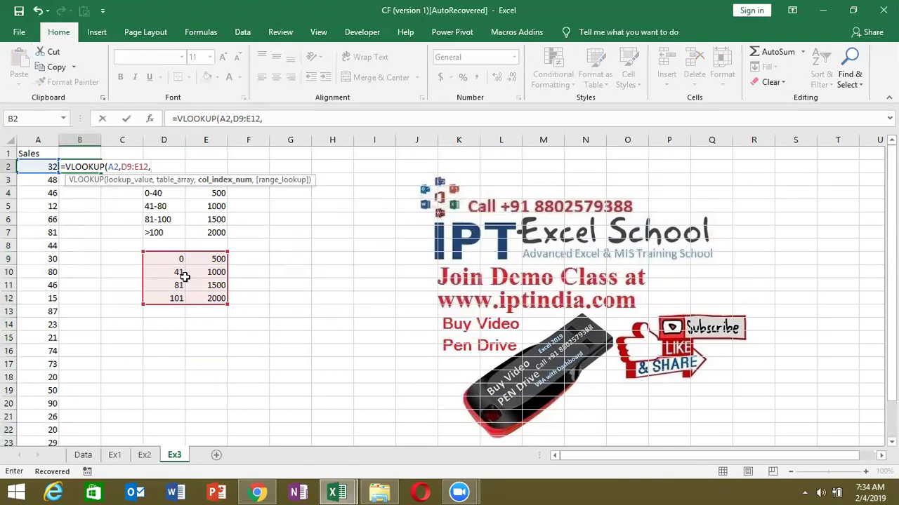
pyautogui.write('2')
pyautogui.write(',')
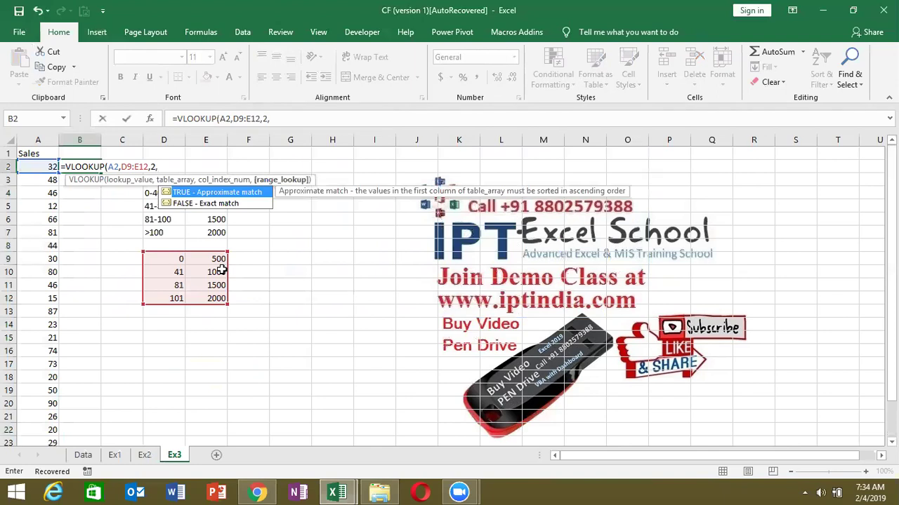
pyautogui.write('1')
pyautogui.write(')')
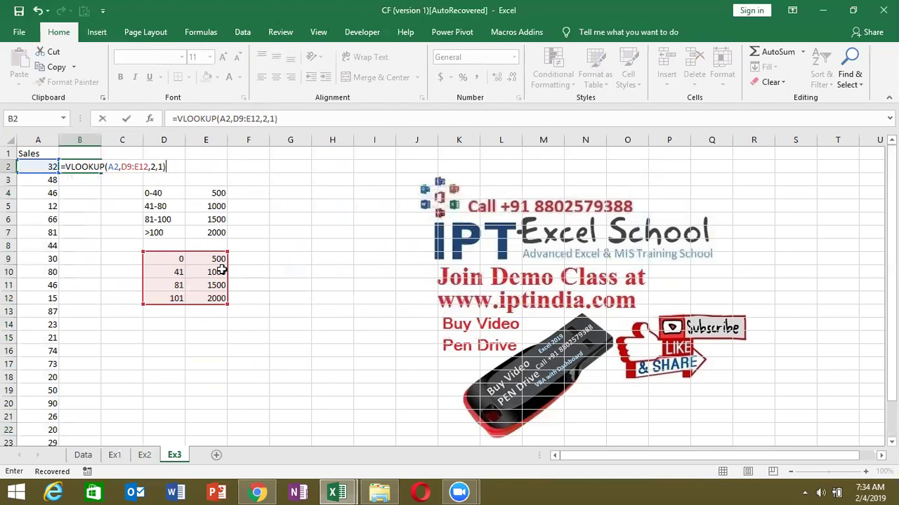
pyautogui.press('BackSpace')
pyautogui.press('BackSpace')
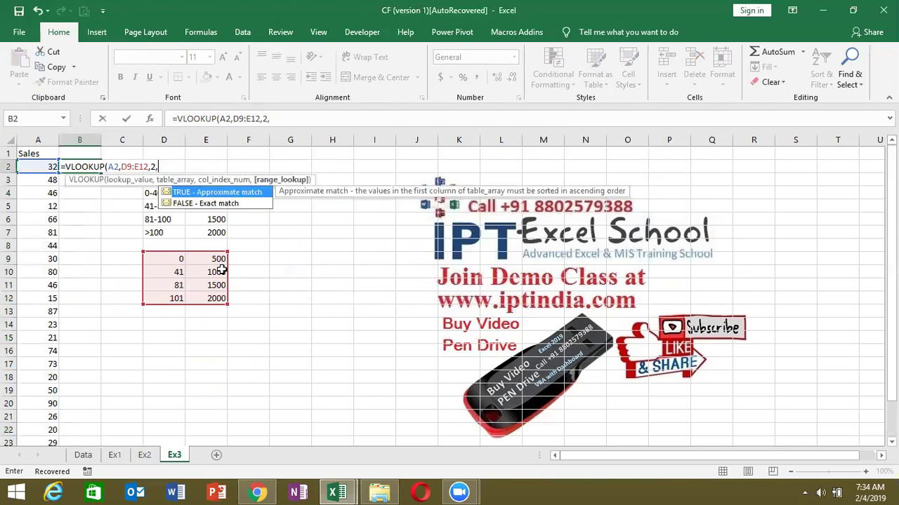
pyautogui.write('1)')
pyautogui.press('BackSpace')
pyautogui.press('BackSpace')
pyautogui.write('0')
pyautogui.press('Return')
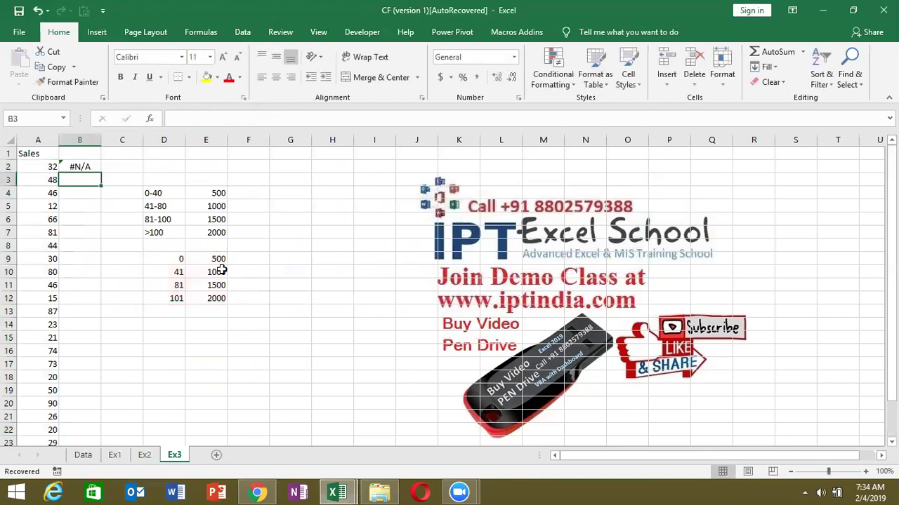
pyautogui.press('Up')
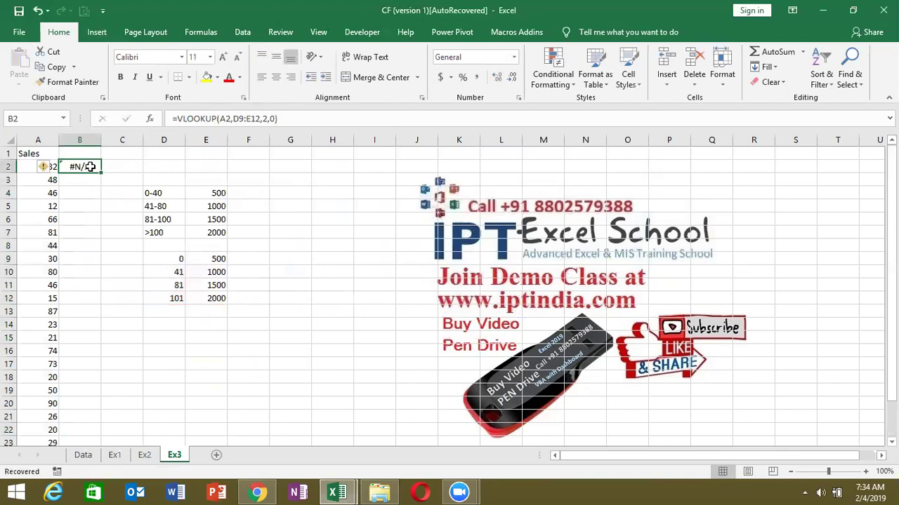
# - Change the VLOOKUP's last argument from 0 to 1 so B2 shows 500
pyautogui.doubleClick(90, 171)
pyautogui.click(161, 166)
pyautogui.press('BackSpace')
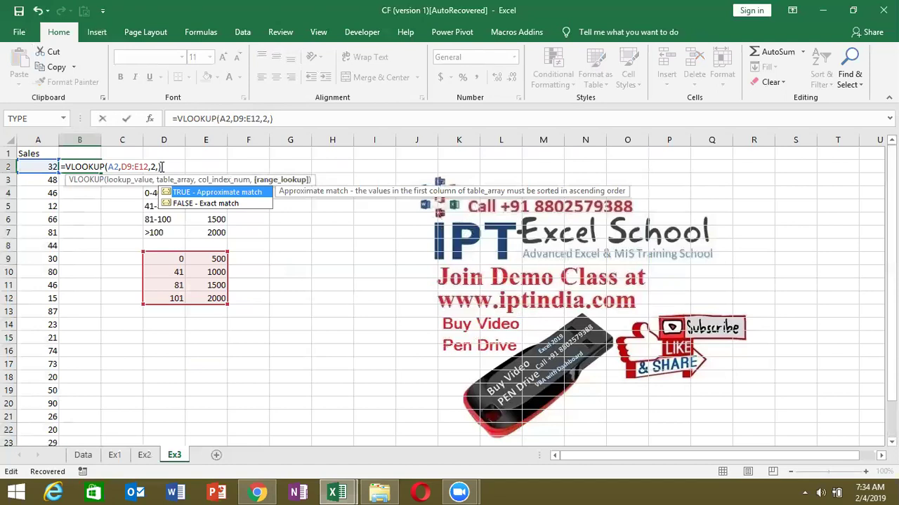
pyautogui.write('1')
pyautogui.press('Return')
pyautogui.press('Up')
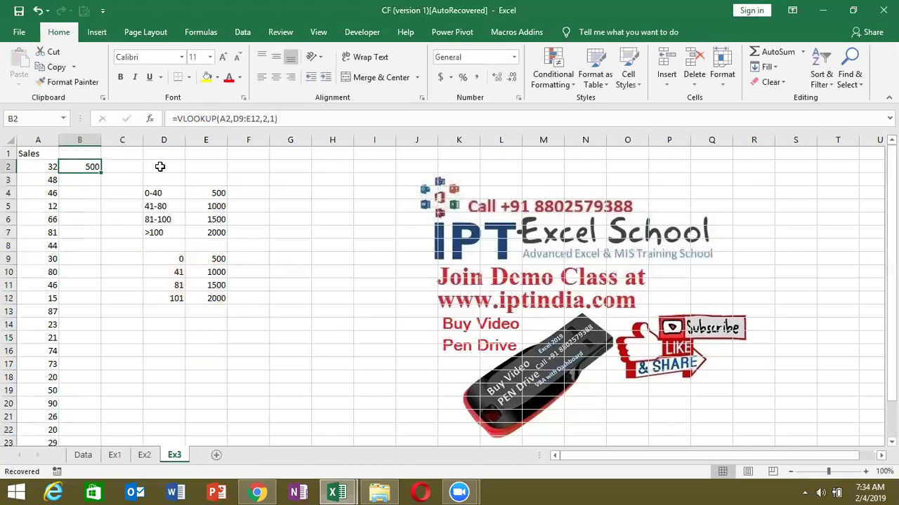
# - Inspect the 0 and 41 thresholds and B2's VLOOKUP formula
pyautogui.click(169, 269)
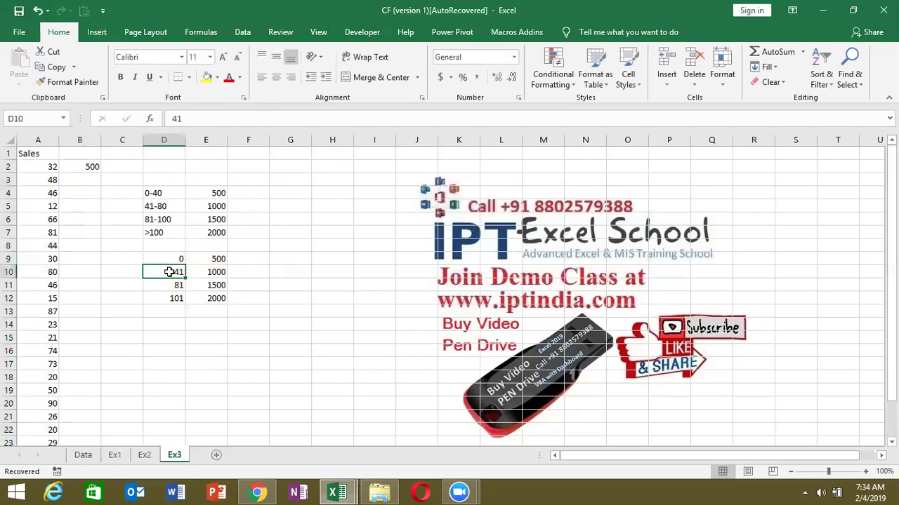
pyautogui.moveTo(170, 270); pyautogui.dragTo(171, 262)
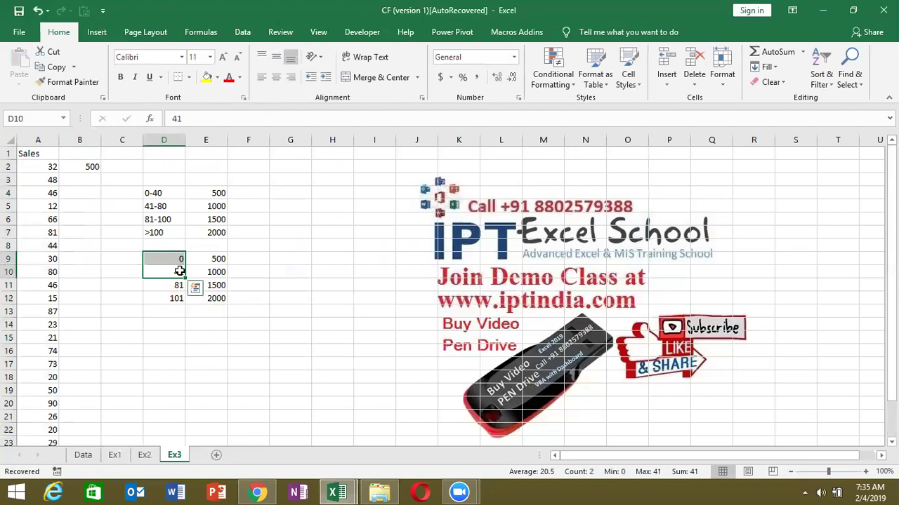
pyautogui.click(173, 259)
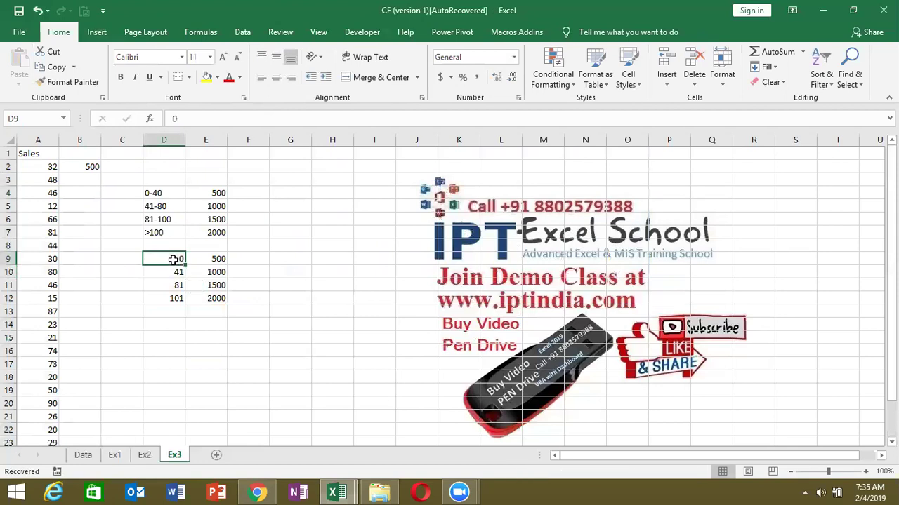
pyautogui.click(74, 169)
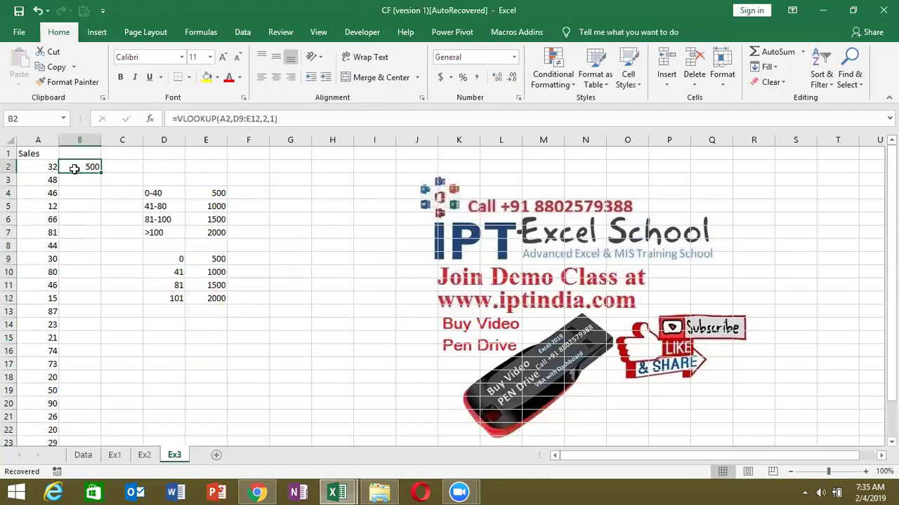
# - Change the sale in A2 to 47 and confirm B2 updates to 1000
pyautogui.click(55, 167)
pyautogui.write('4')
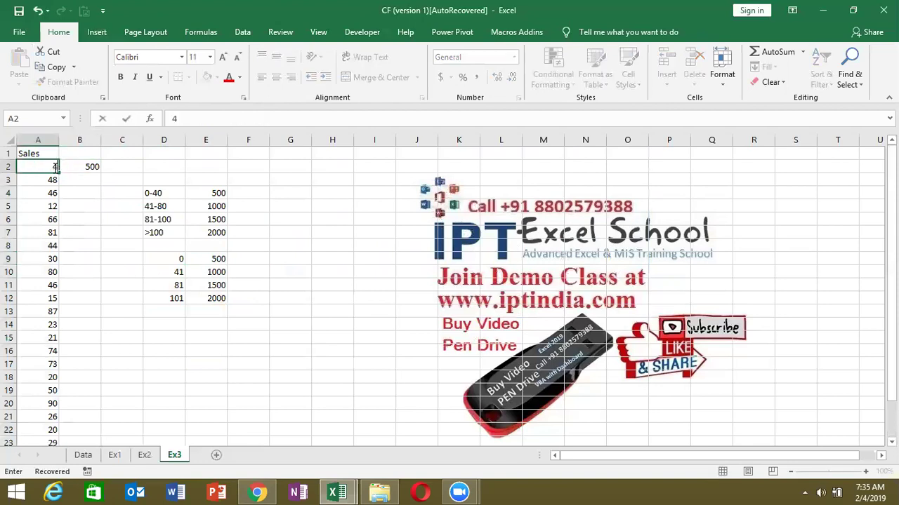
pyautogui.write('7')
pyautogui.press('Return')
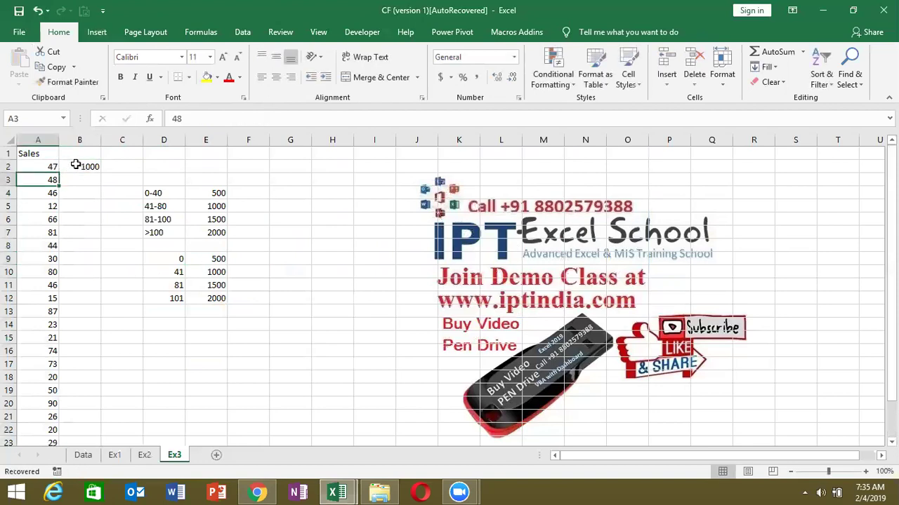
pyautogui.click(76, 165)
# - Review the 41 and 81 thresholds and the 1000 bonus in E10 against B2
pyautogui.click(172, 274)
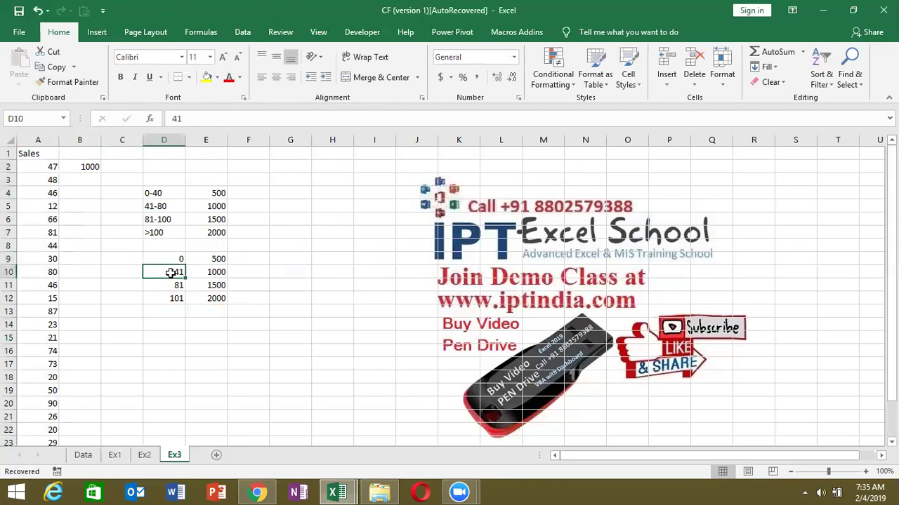
pyautogui.moveTo(171, 273); pyautogui.dragTo(173, 282)
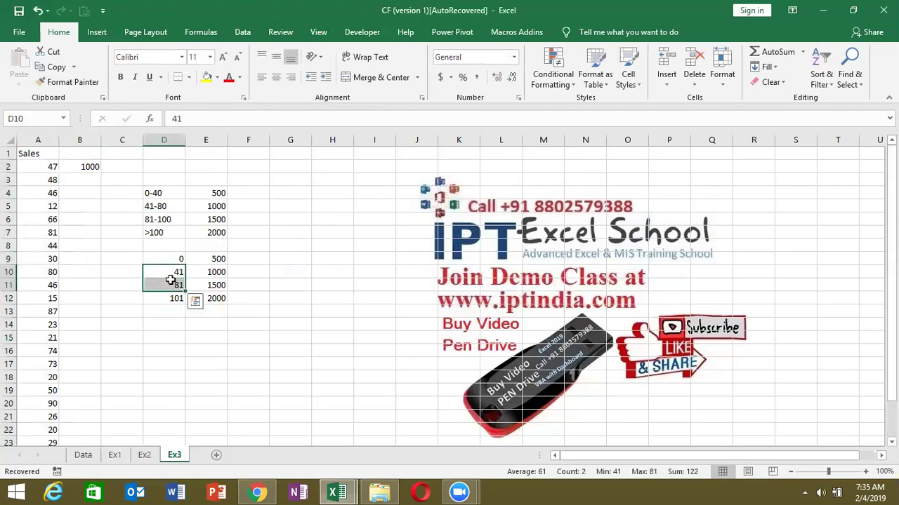
pyautogui.click(172, 281)
pyautogui.press('Up')
pyautogui.press('Right')
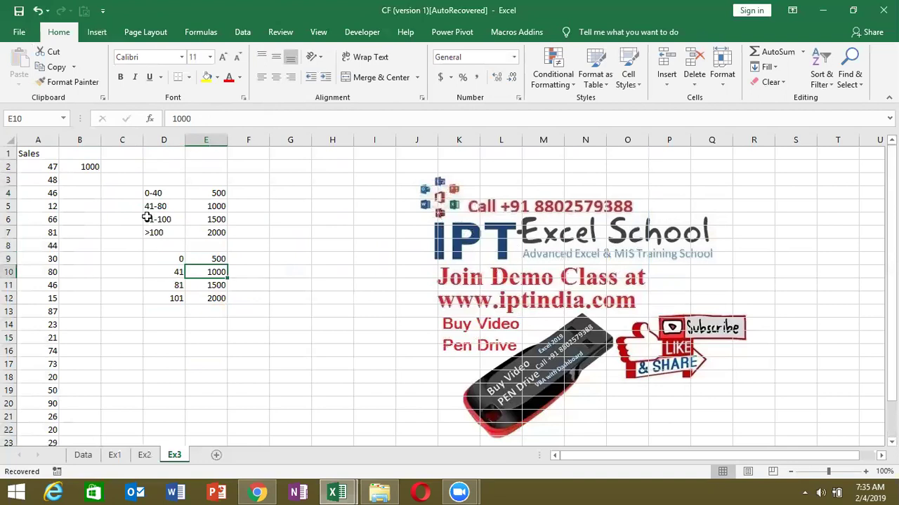
pyautogui.click(89, 167)
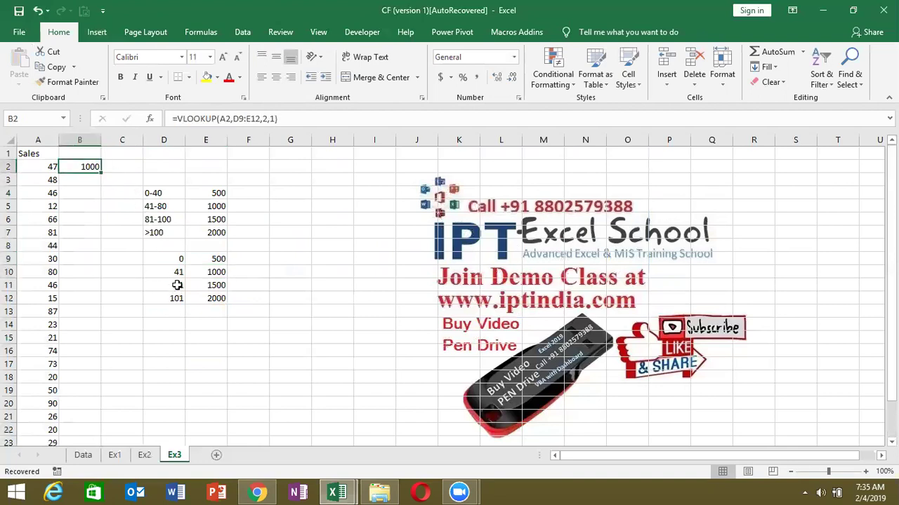
pyautogui.moveTo(177, 257); pyautogui.dragTo(175, 296)
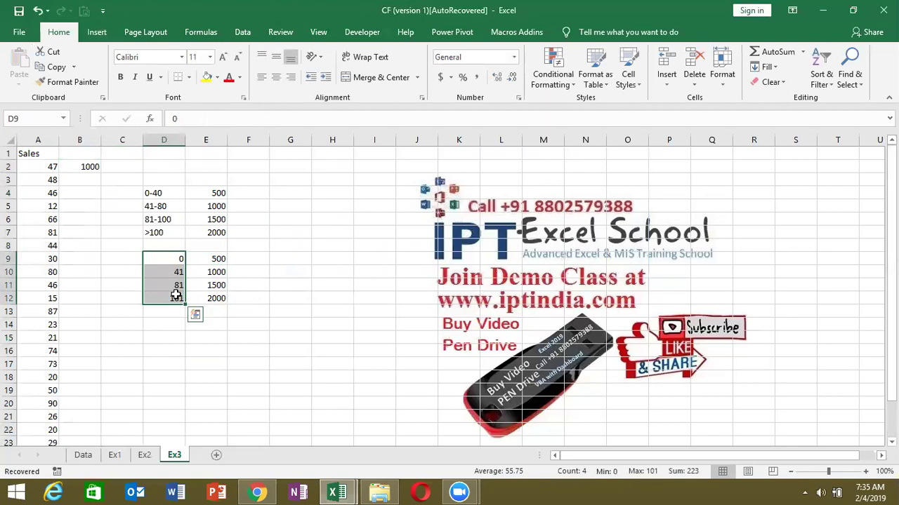
pyautogui.click(90, 180)
# - Enter =LOOKUP(A3,D9:D12,E9:E12) in B3, returning 1000 for the 48 sale
pyautogui.write('=look')
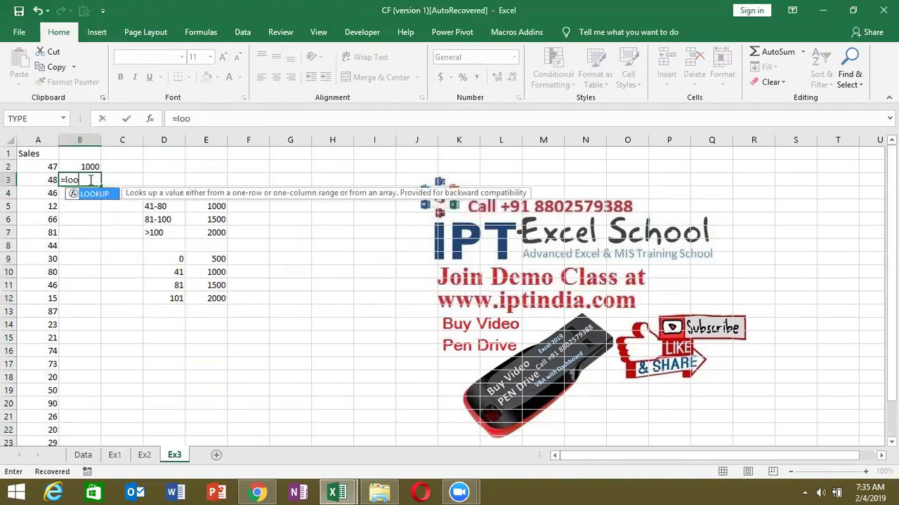
pyautogui.press('Tab')
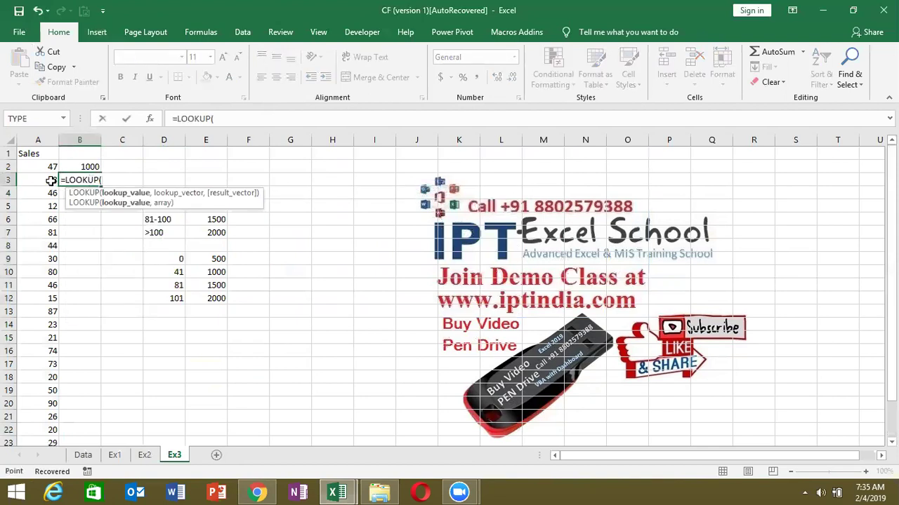
pyautogui.click(51, 181)
pyautogui.write(',')
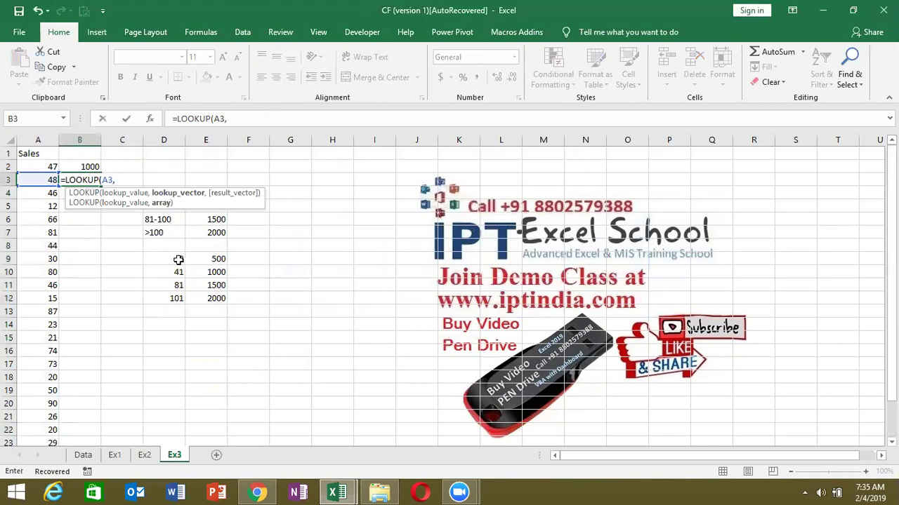
pyautogui.click(176, 258)
pyautogui.moveTo(177, 285); pyautogui.dragTo(176, 299)
pyautogui.write(',')
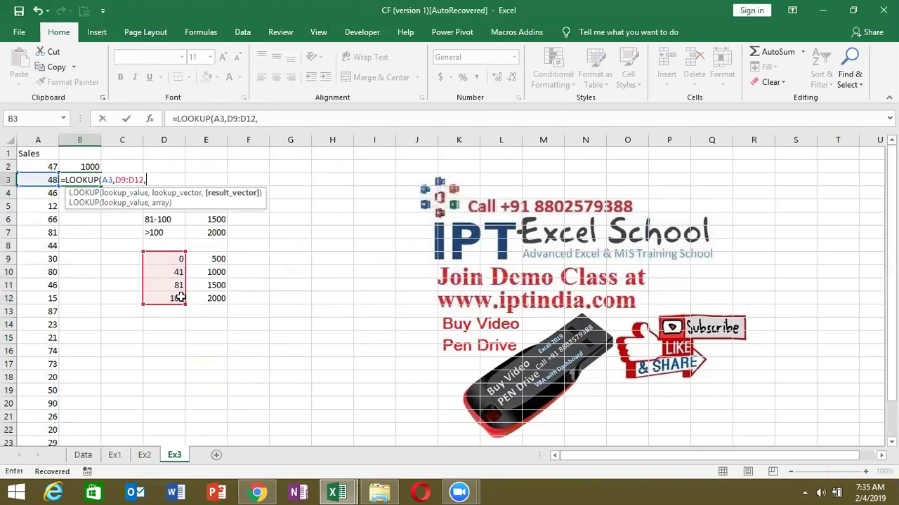
pyautogui.moveTo(213, 262); pyautogui.dragTo(216, 296)
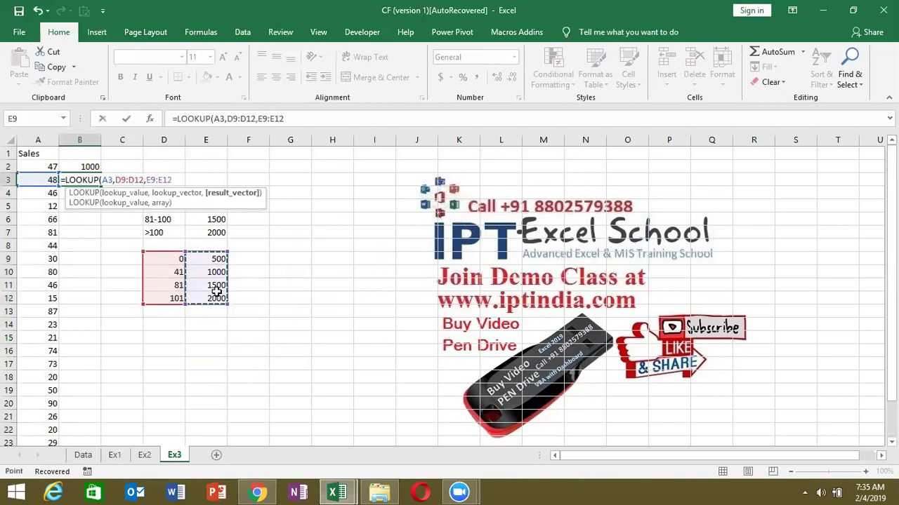
pyautogui.press('Return')
pyautogui.press('Up')
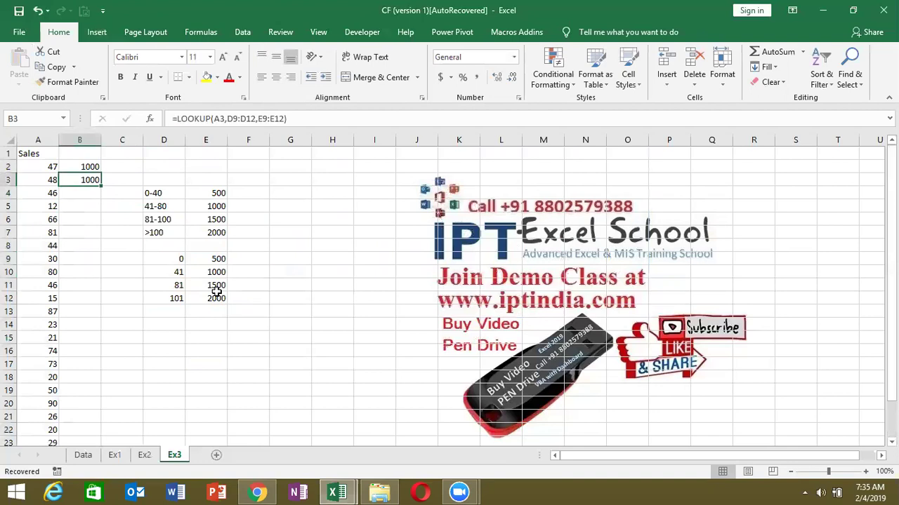
pyautogui.press('Down')
# - Enter =LOOKUP(A4,{0,41,81,101},{500,1000,1500,2000}) in B4, returning a 1000 bonus
pyautogui.write('=loo')
pyautogui.press('Tab')
pyautogui.press('Left')
pyautogui.write(',')
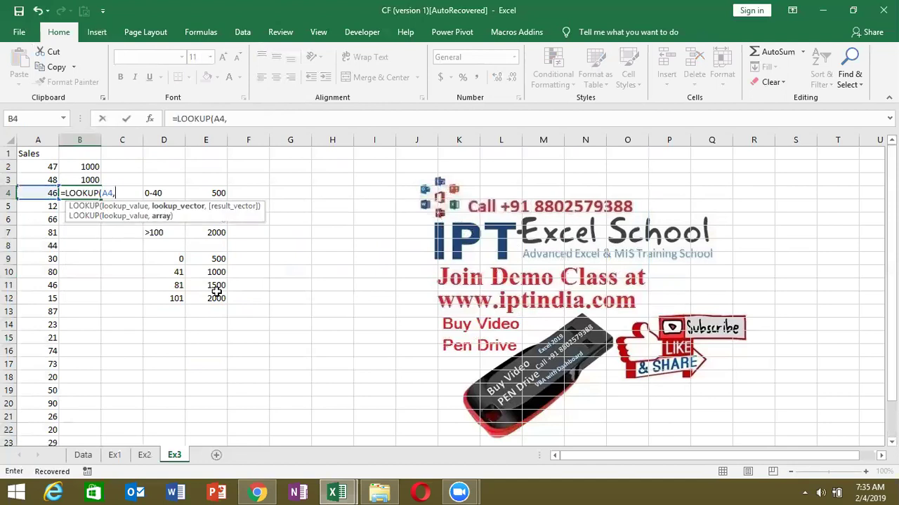
pyautogui.write('{')
pyautogui.write('0,1')
pyautogui.click(218, 298)
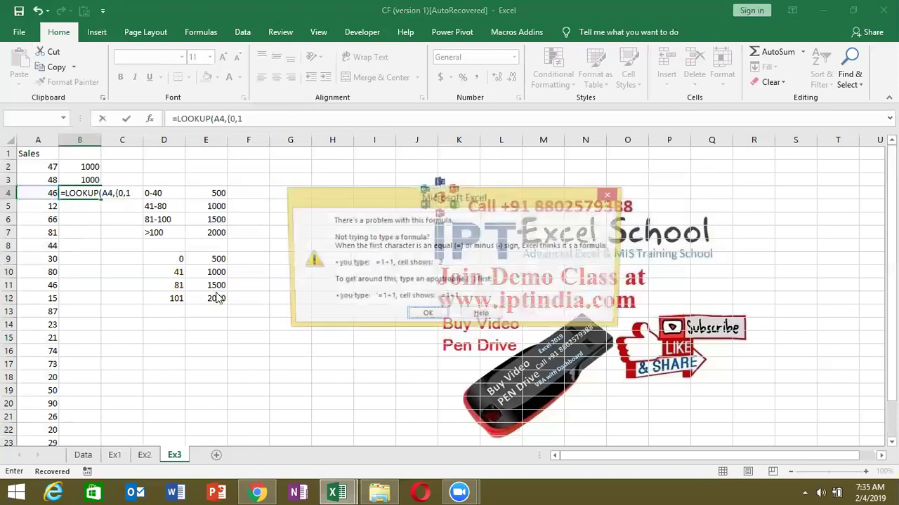
pyautogui.press('Return')
pyautogui.write('41,81,101')
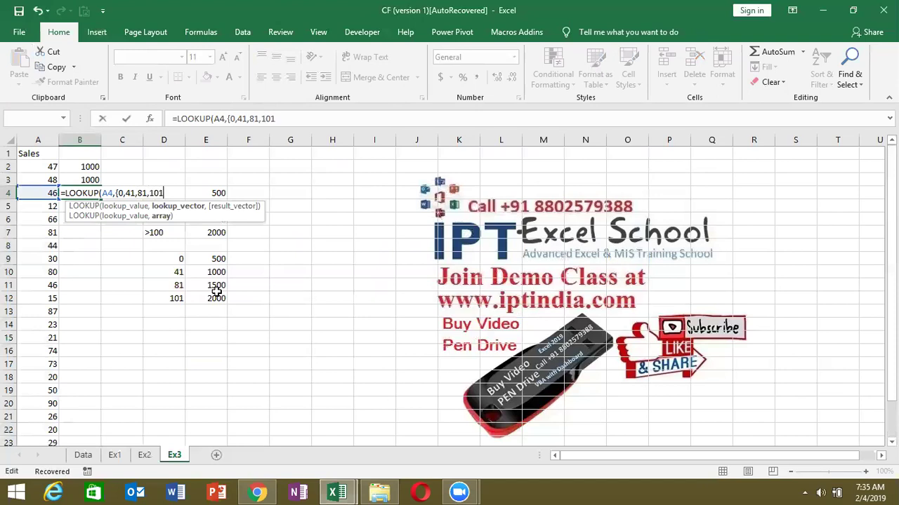
pyautogui.write('},')
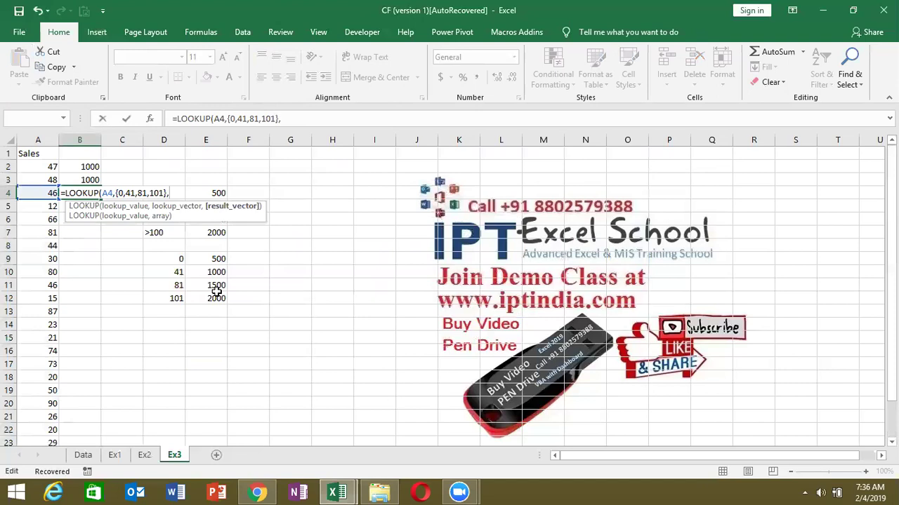
pyautogui.write('{')
pyautogui.write('500,1000,15000,')
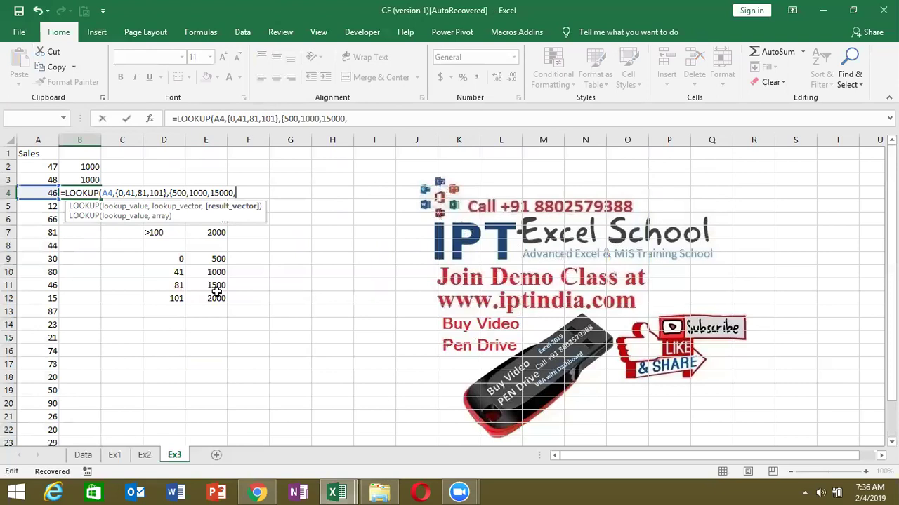
pyautogui.press('BackSpace')
pyautogui.press('BackSpace')
pyautogui.write(',')
pyautogui.write('2000')
pyautogui.write(')')
pyautogui.press('Return')
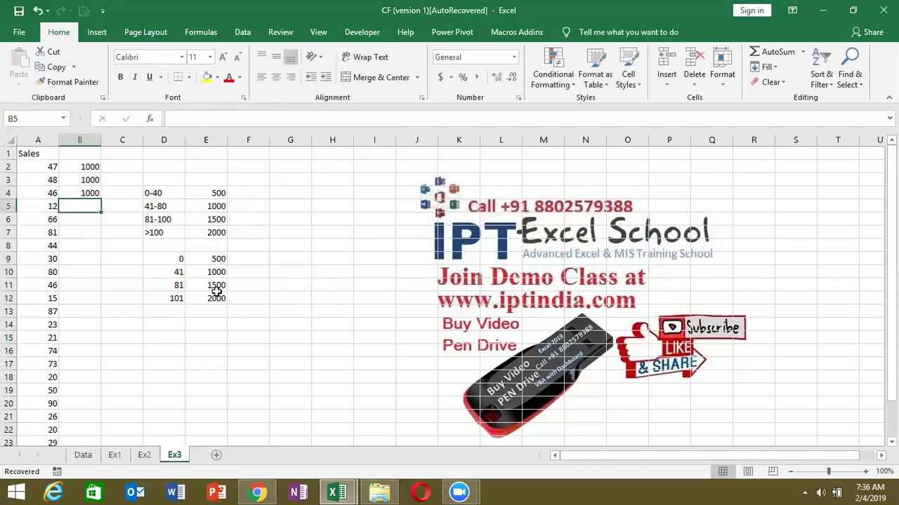
pyautogui.press('Up')
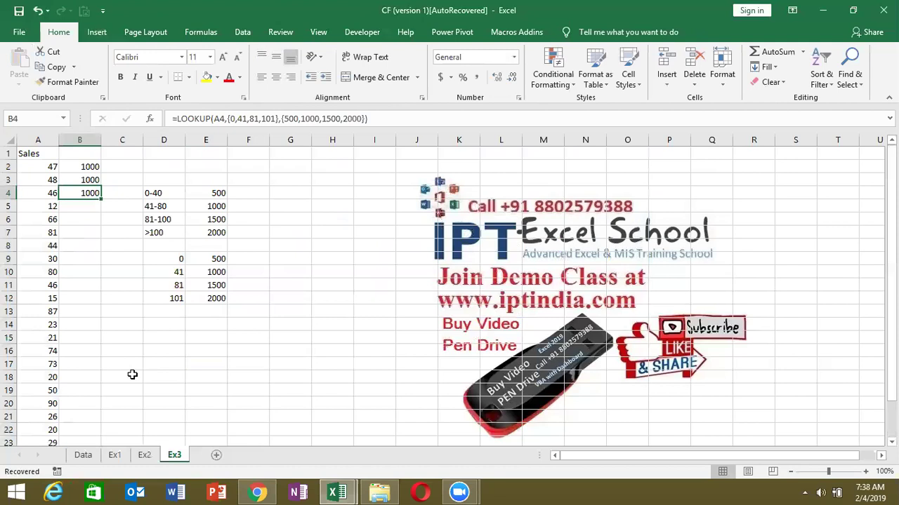
pyautogui.press('Up')
pyautogui.press('Up')
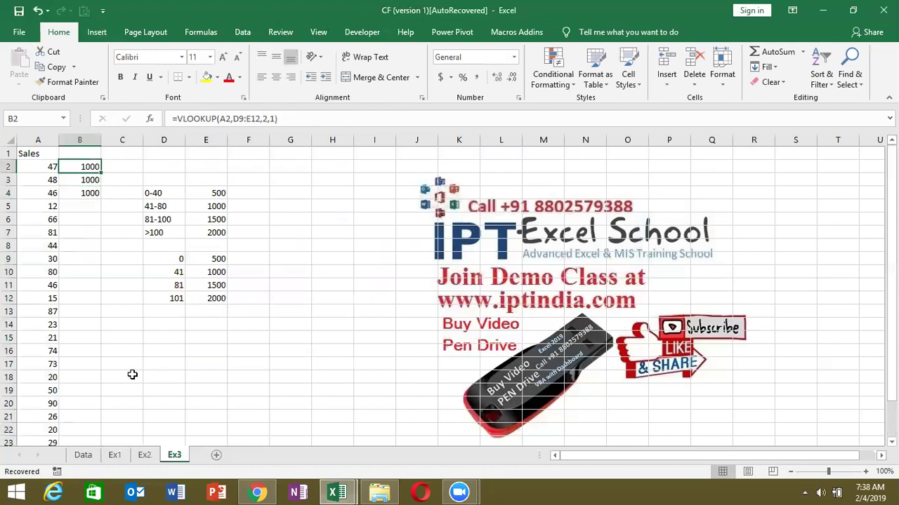
pyautogui.doubleClick(88, 167)
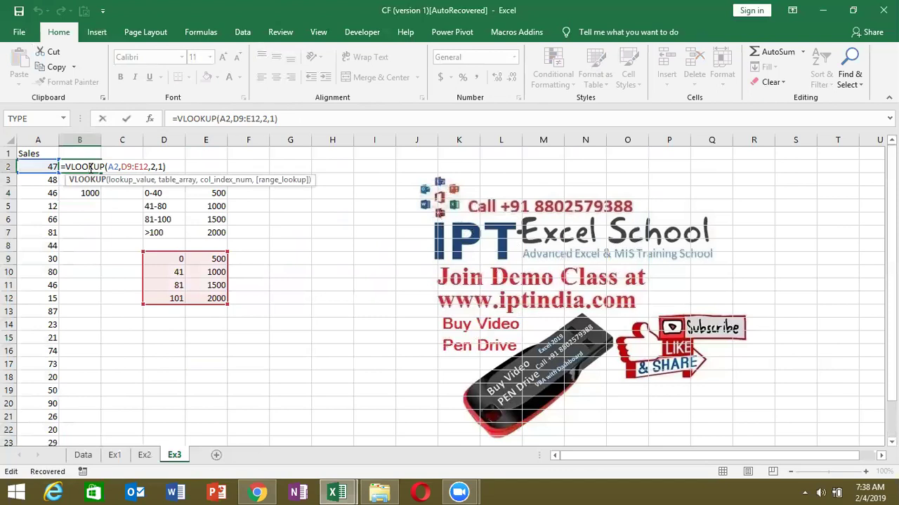
pyautogui.press('Escape')
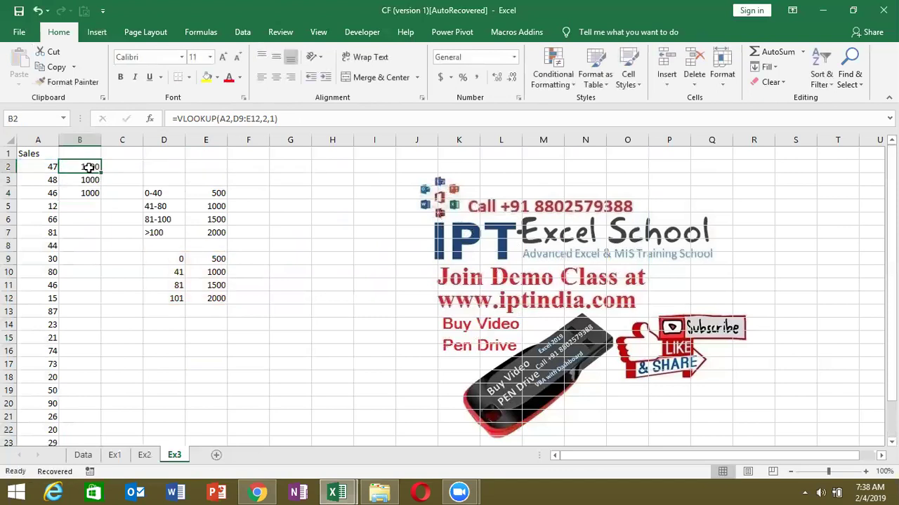
pyautogui.press('Down')
pyautogui.press('Up')
pyautogui.press('Down')
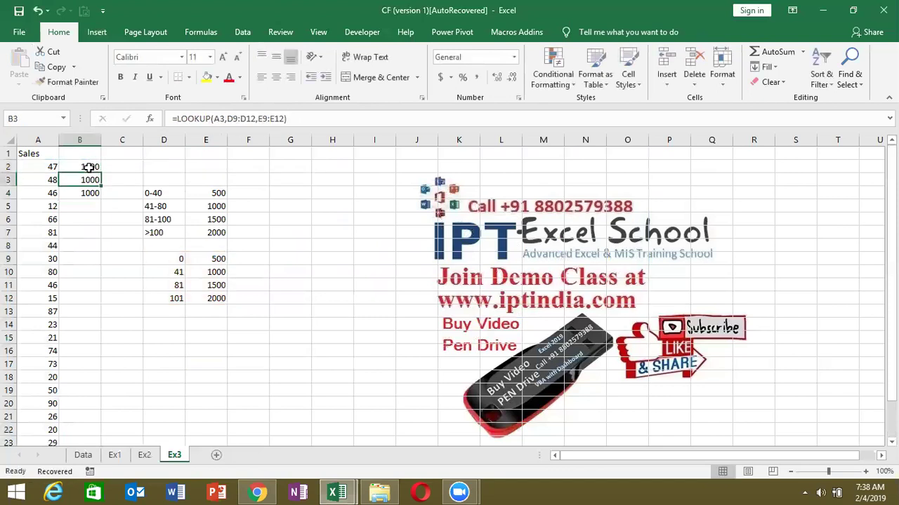
pyautogui.press('Right')
pyautogui.press('Right')
pyautogui.press('Down')
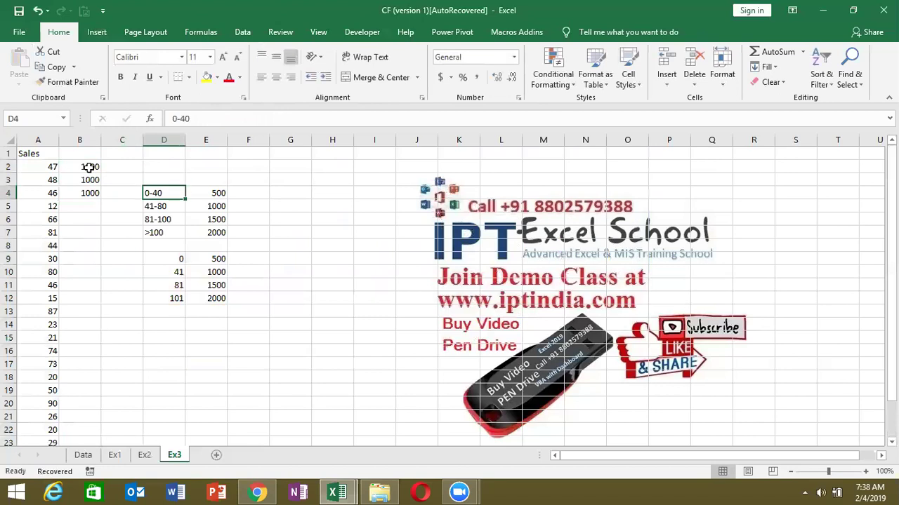
pyautogui.press('Down')
pyautogui.press('Up')
pyautogui.press('Down')
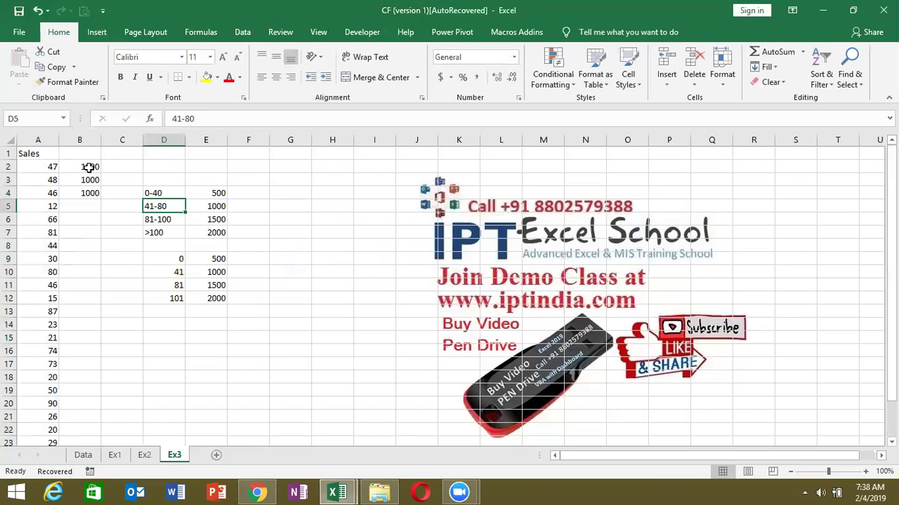
pyautogui.press('Down')
pyautogui.press('Up')
pyautogui.press('Up')
pyautogui.press('Left')
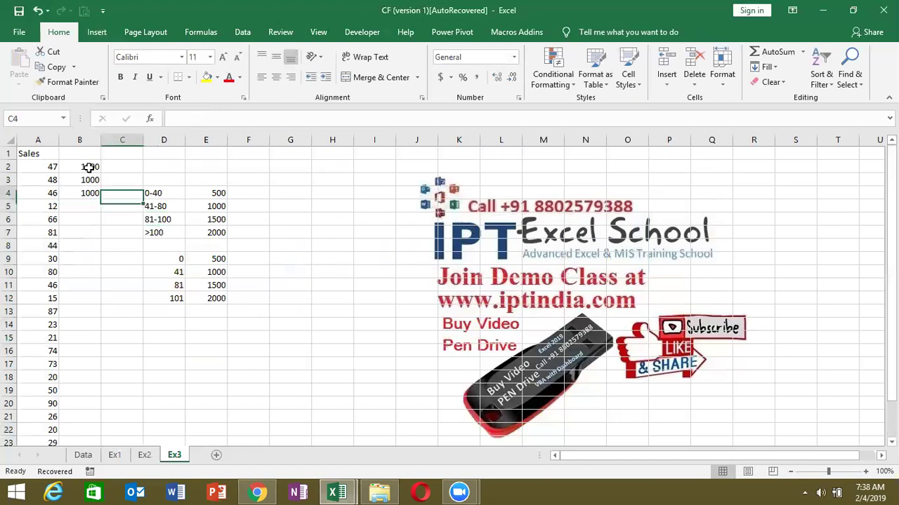
pyautogui.press('Left')
pyautogui.press('Up')
pyautogui.press('Up')
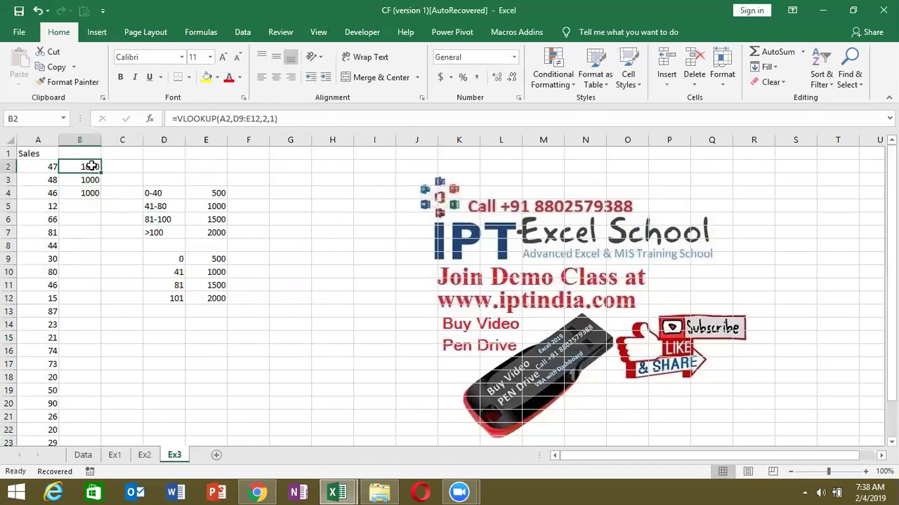
pyautogui.doubleClick(91, 165)
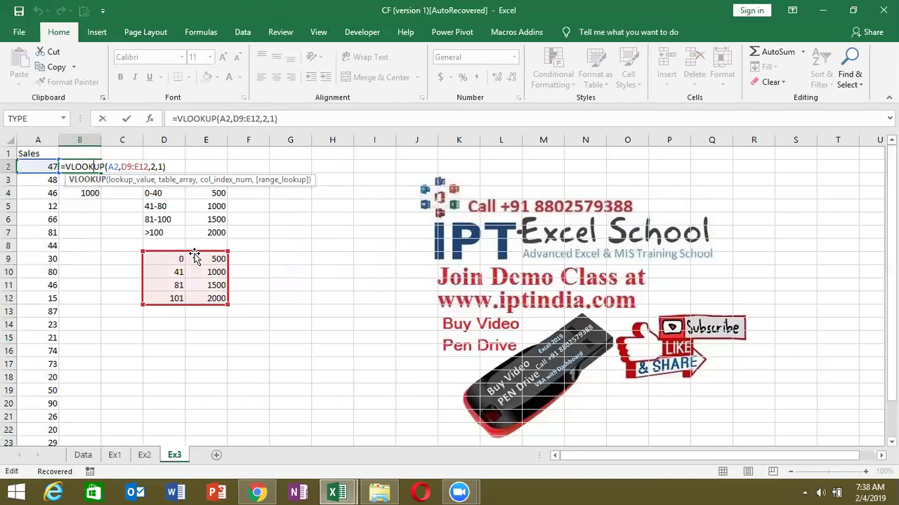
pyautogui.press('Escape')
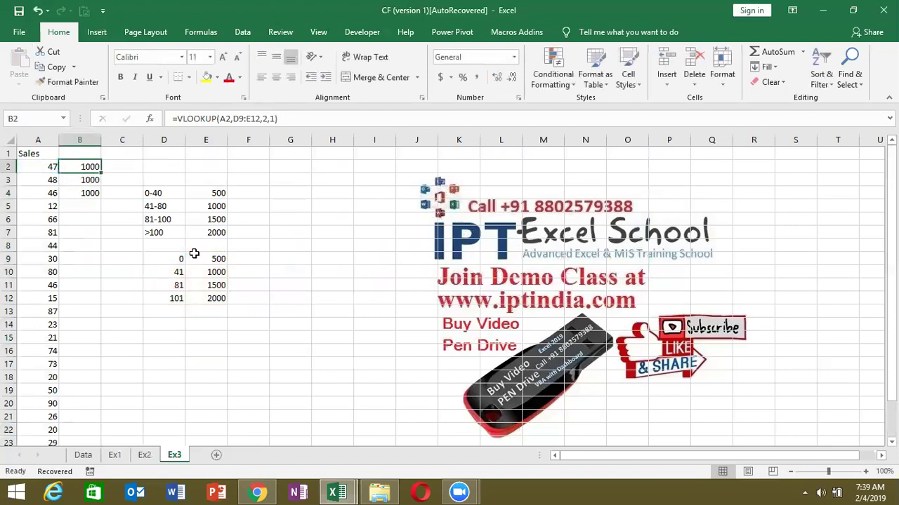
pyautogui.press('Down')
pyautogui.press('Down')
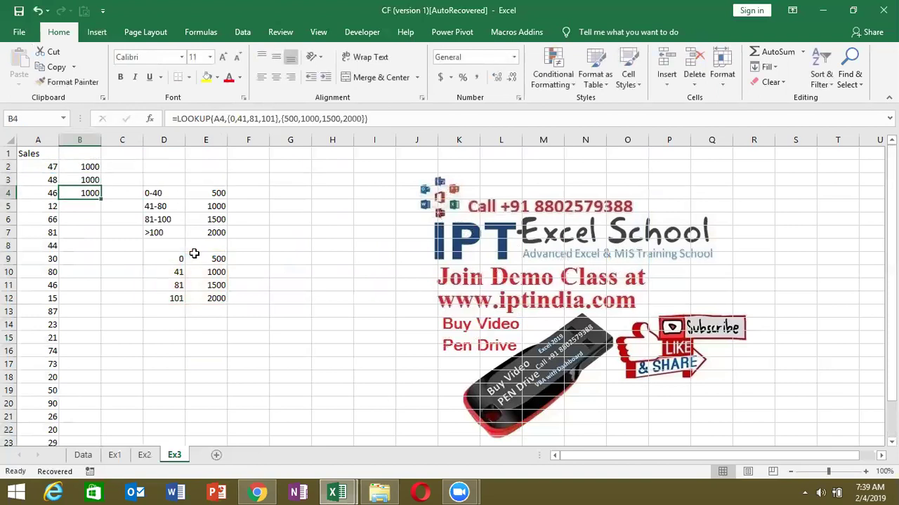
pyautogui.click(178, 259)
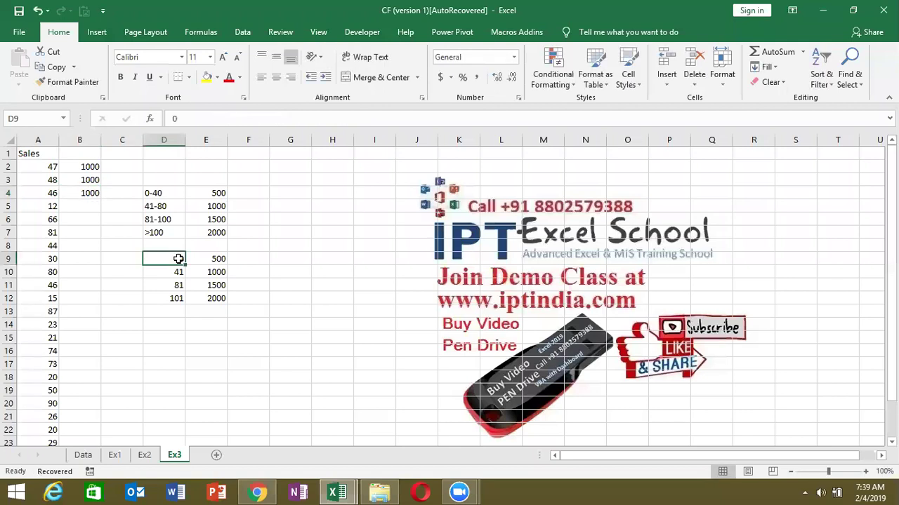
pyautogui.hotkey('shift', 'Right')
pyautogui.hotkey('shift', 'Down')
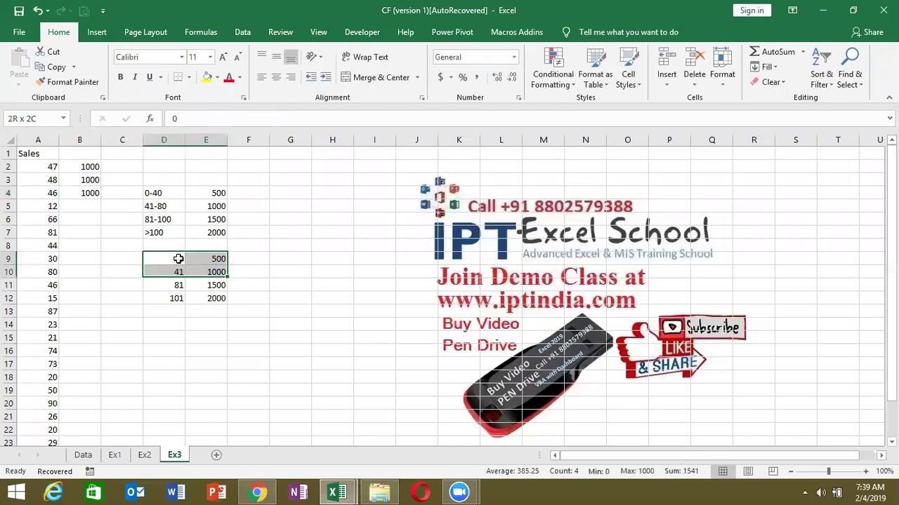
pyautogui.hotkey('shift', 'Down')
pyautogui.hotkey('shift', 'Down')
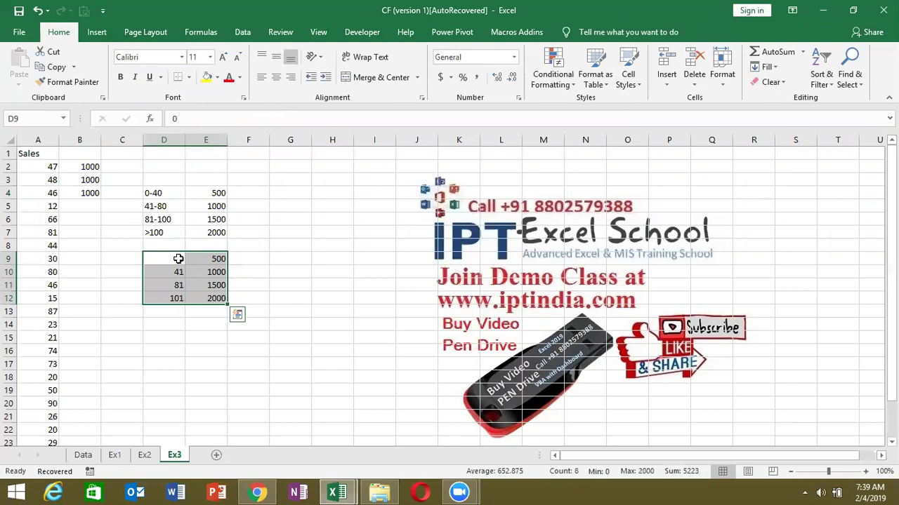
pyautogui.click(98, 193)
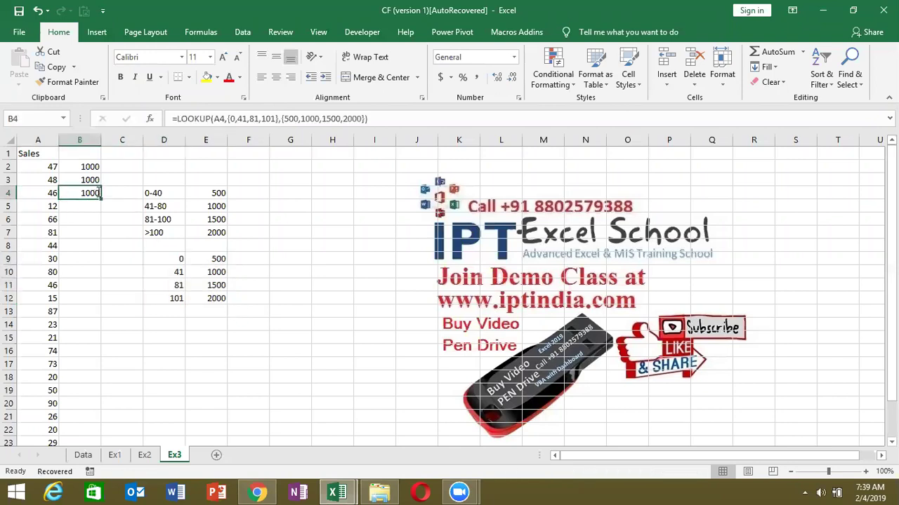
pyautogui.doubleClick(97, 192)
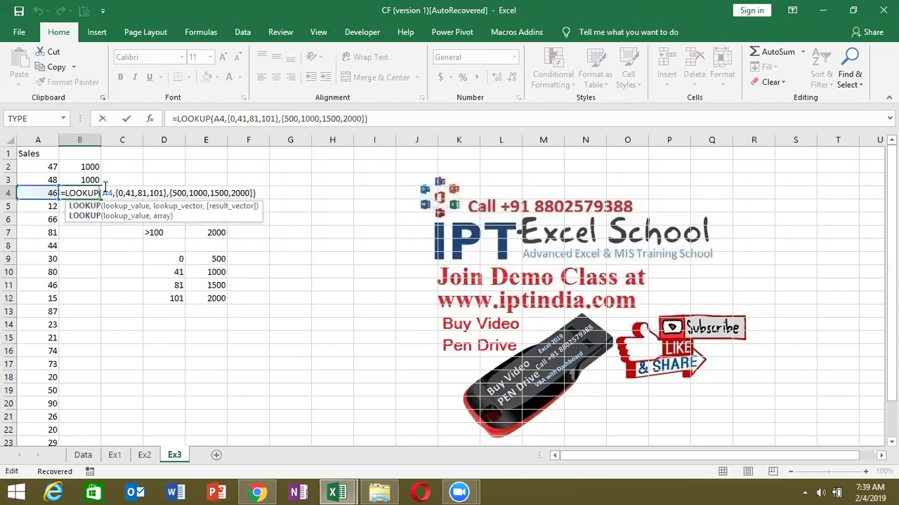
pyautogui.hotkey('ctrl', 'Return')
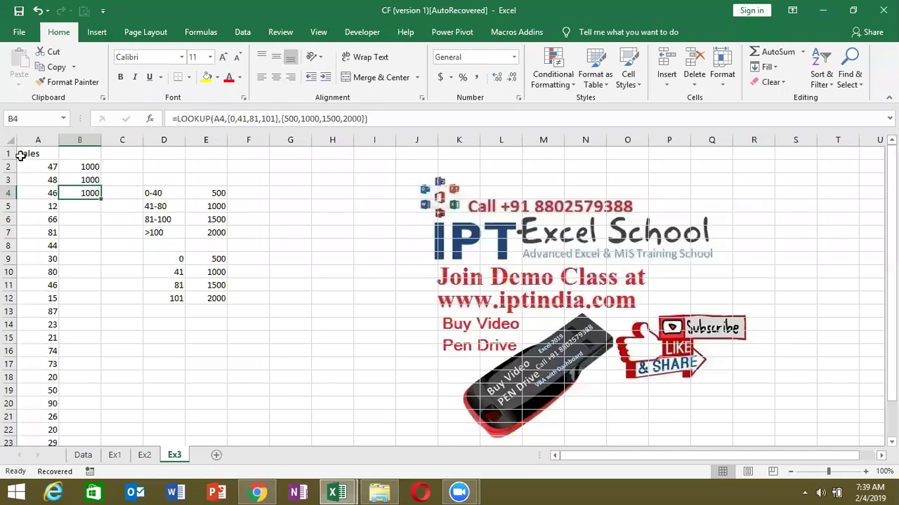
# - Start Save As and browse to D:\DVD\Excel\12.Mix Miss. topic
pyautogui.hotkey('ctrl', 's')
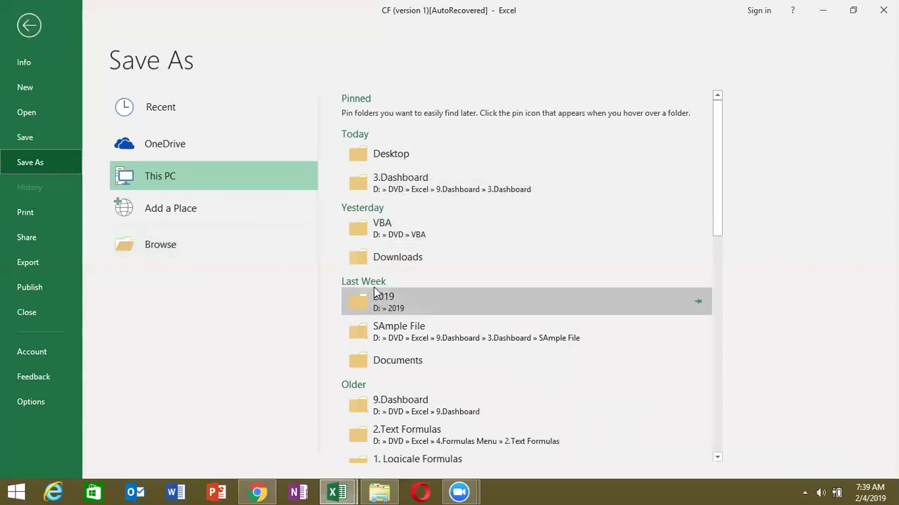
pyautogui.click(395, 231)
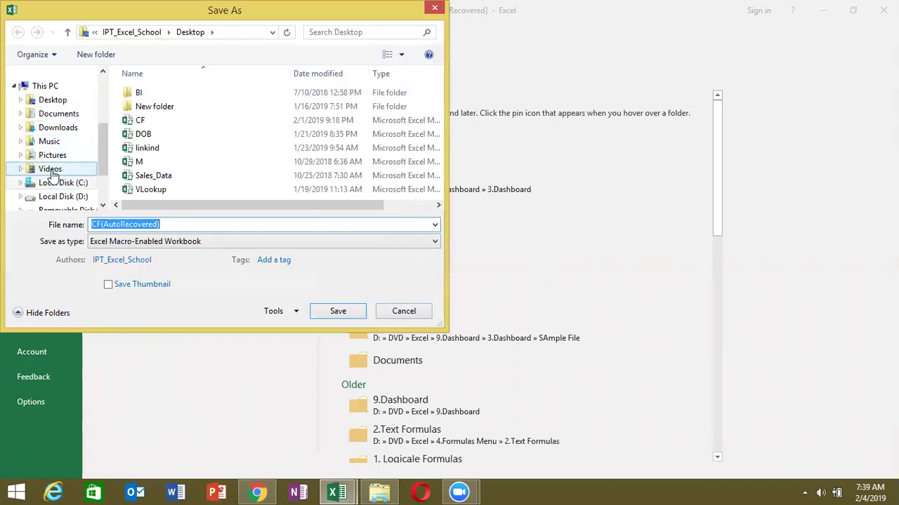
pyautogui.click(51, 171)
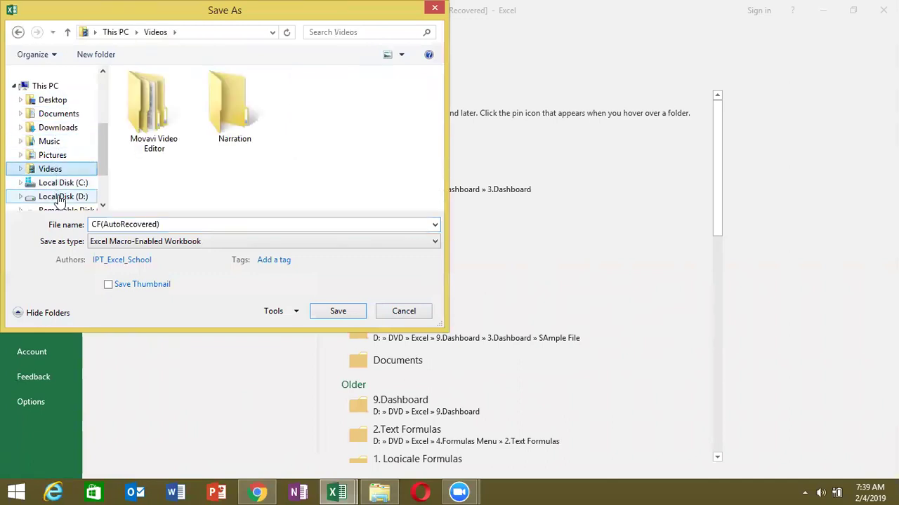
pyautogui.click(62, 196)
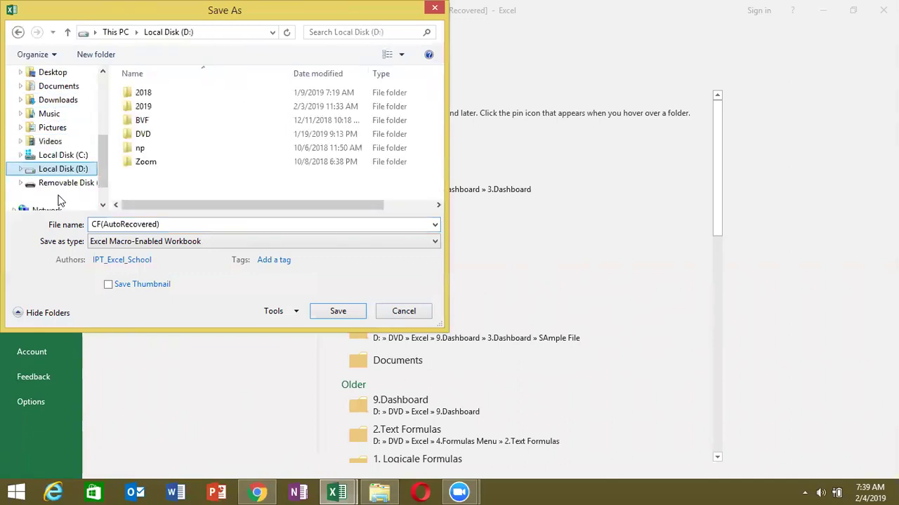
pyautogui.doubleClick(144, 135)
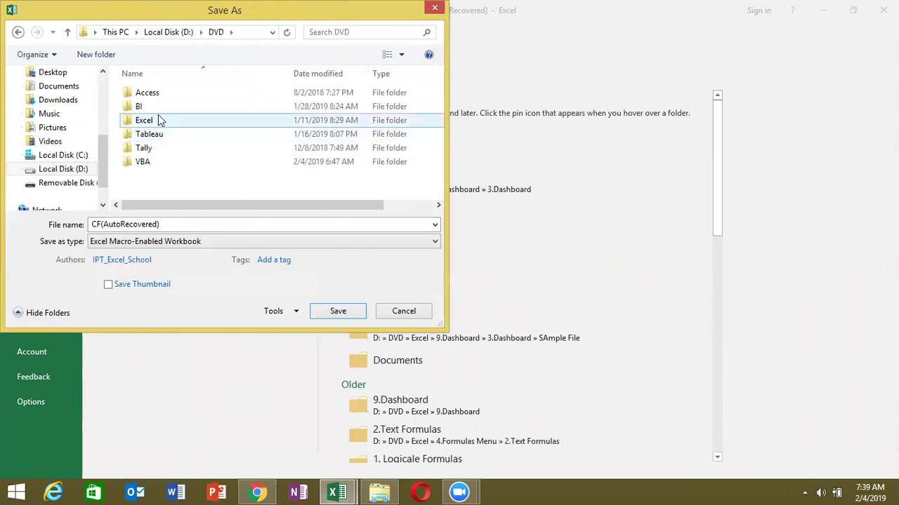
pyautogui.doubleClick(158, 120)
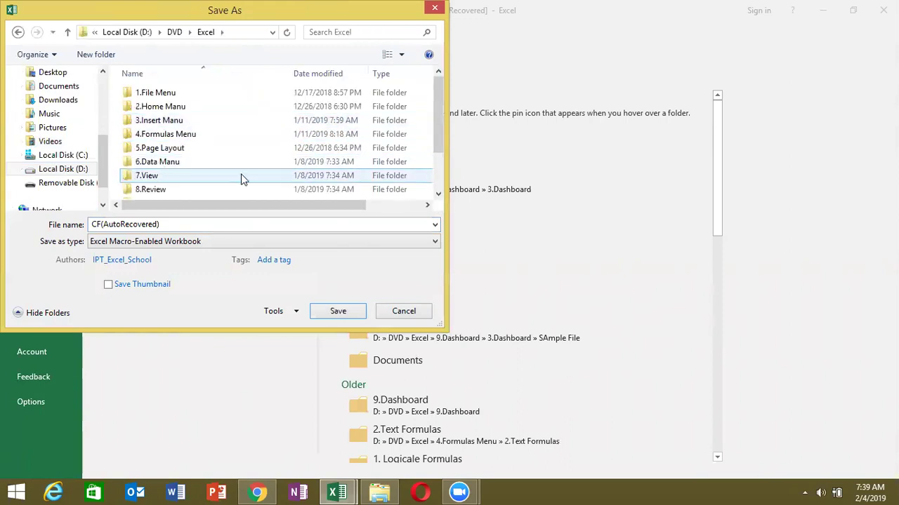
pyautogui.scroll(-2, 441, 175)
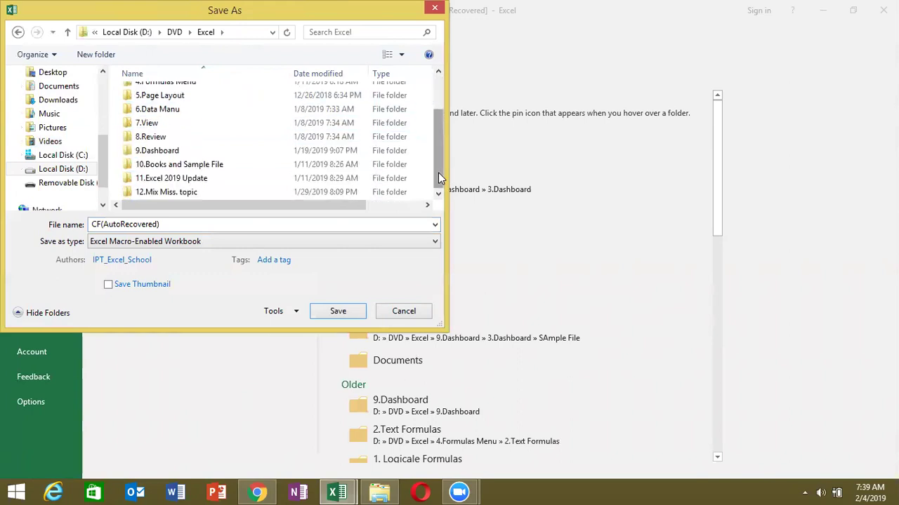
pyautogui.doubleClick(193, 194)
# - Name the file Match-Index and save it in that folder
pyautogui.doubleClick(169, 225)
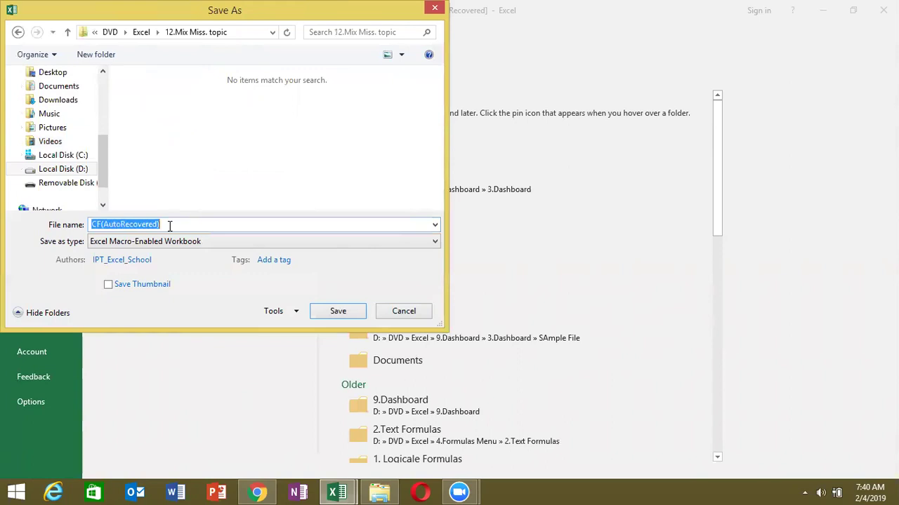
pyautogui.write('Ma')
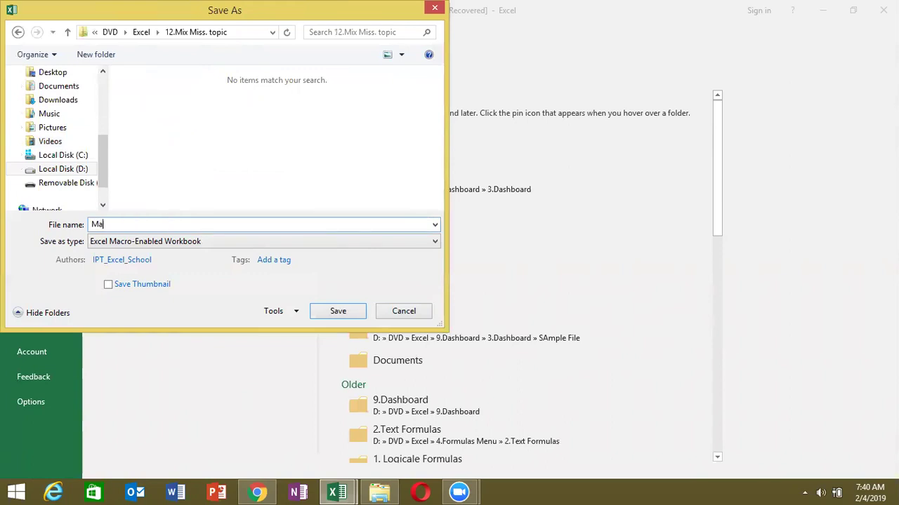
pyautogui.write('tch-Indes')
pyautogui.press('BackSpace')
pyautogui.write('x')
pyautogui.click(337, 311)
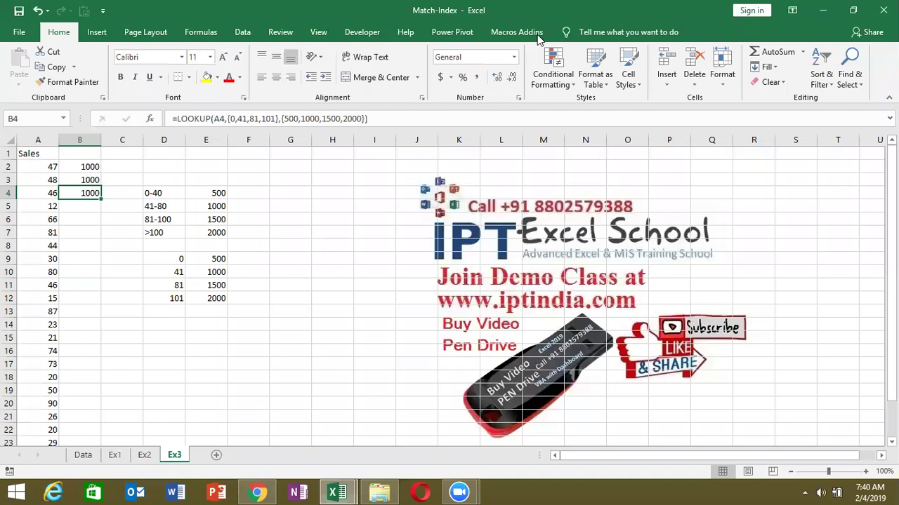
pyautogui.hotkey('alt', 'Tab')
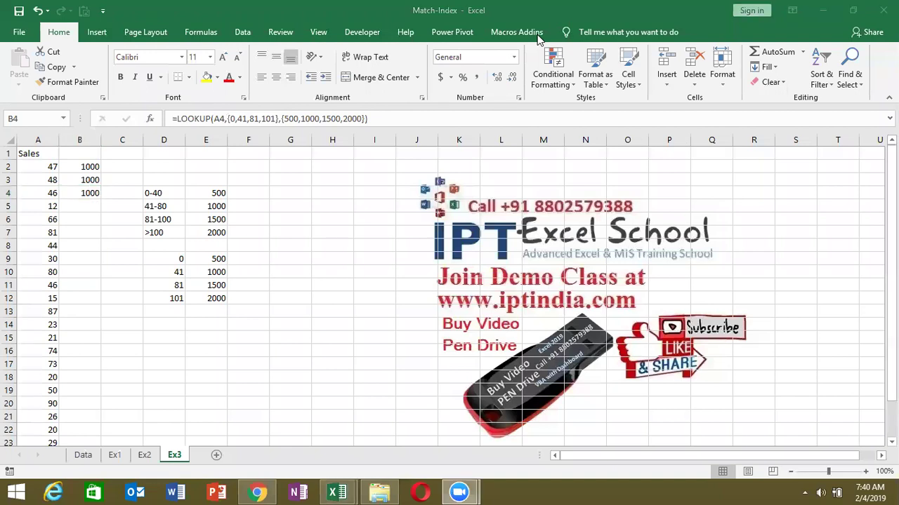